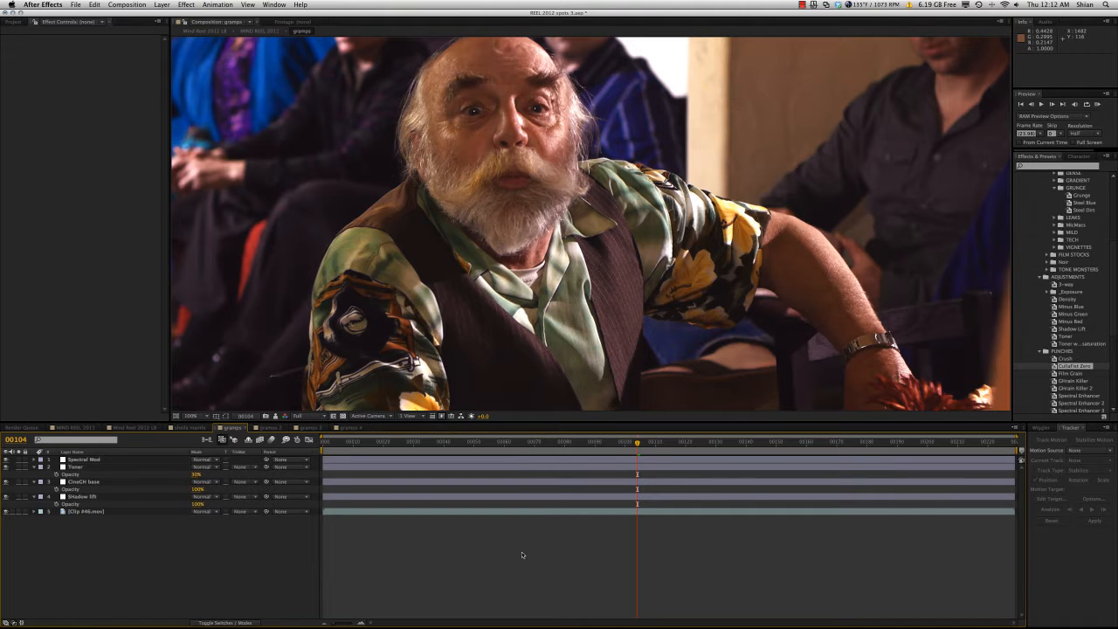
Compare the graded looks in the gramps, gramps 2, gramps 3 and gramps 4 compositions, ending back on gramps
click(280, 414)
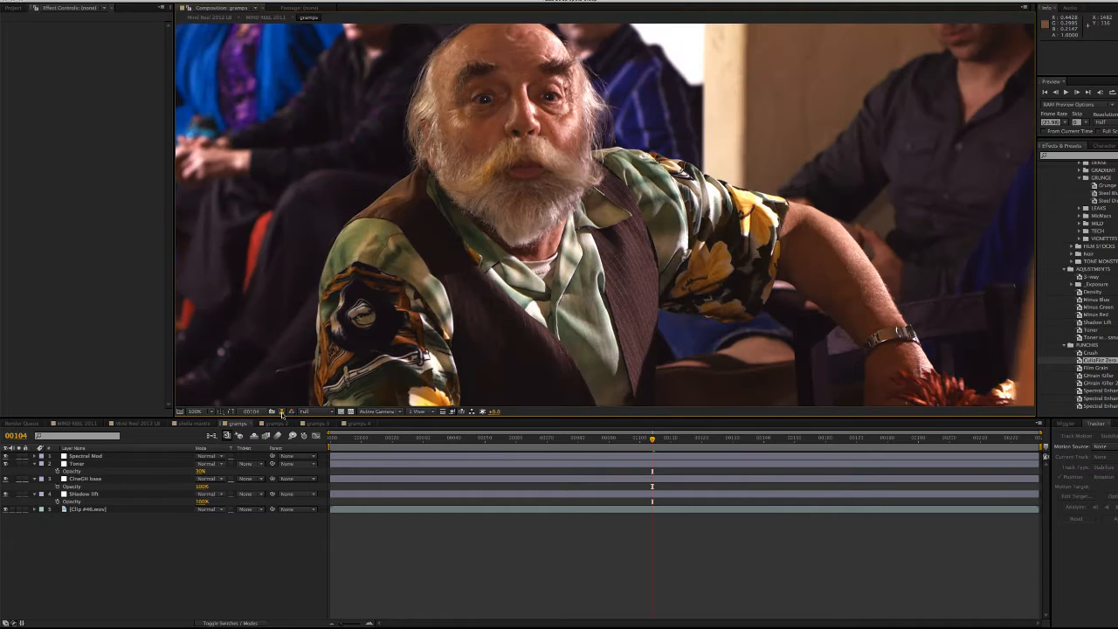
click(271, 424)
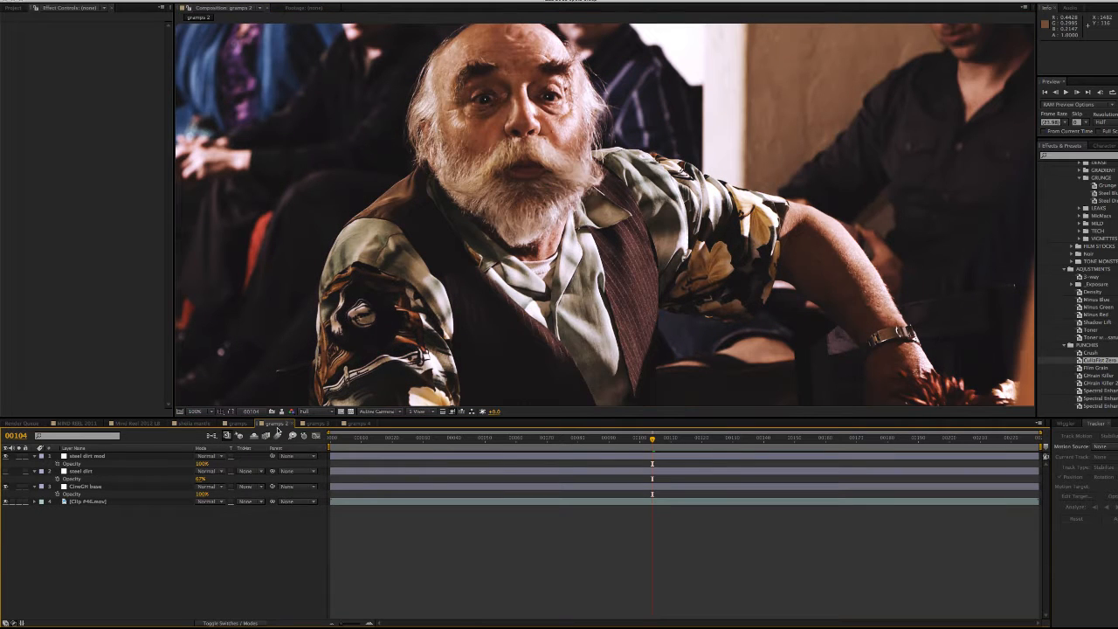
click(314, 424)
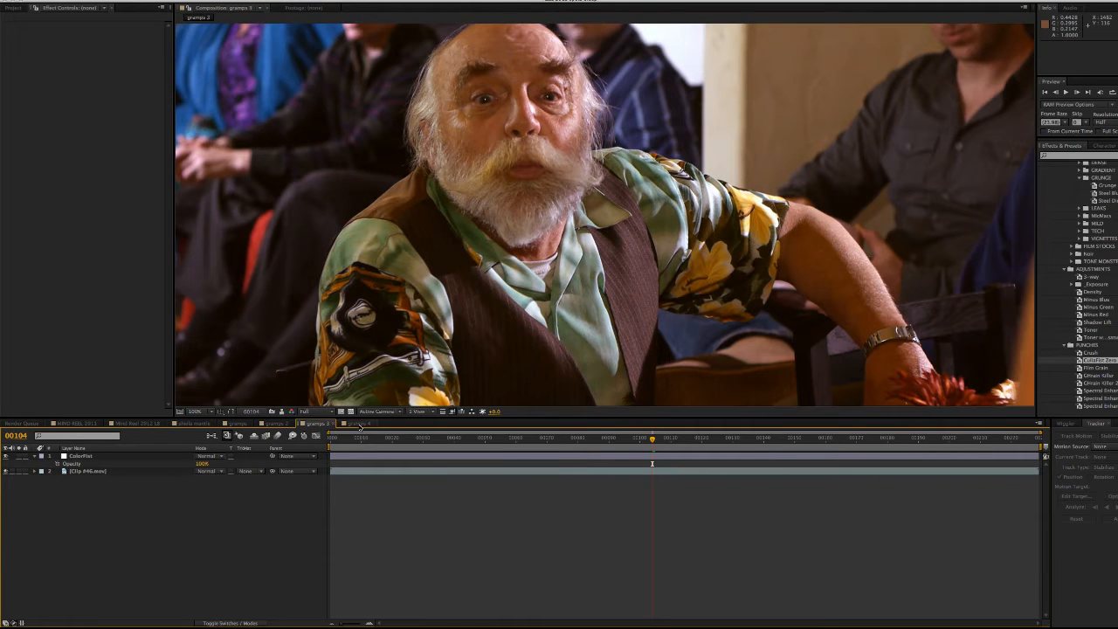
click(359, 424)
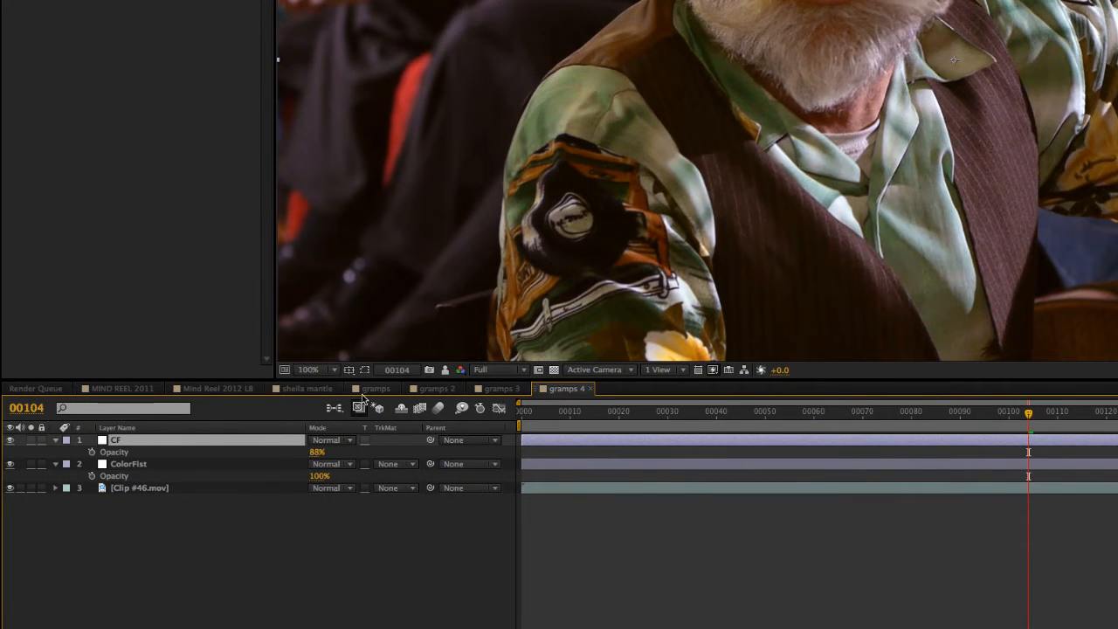
click(368, 389)
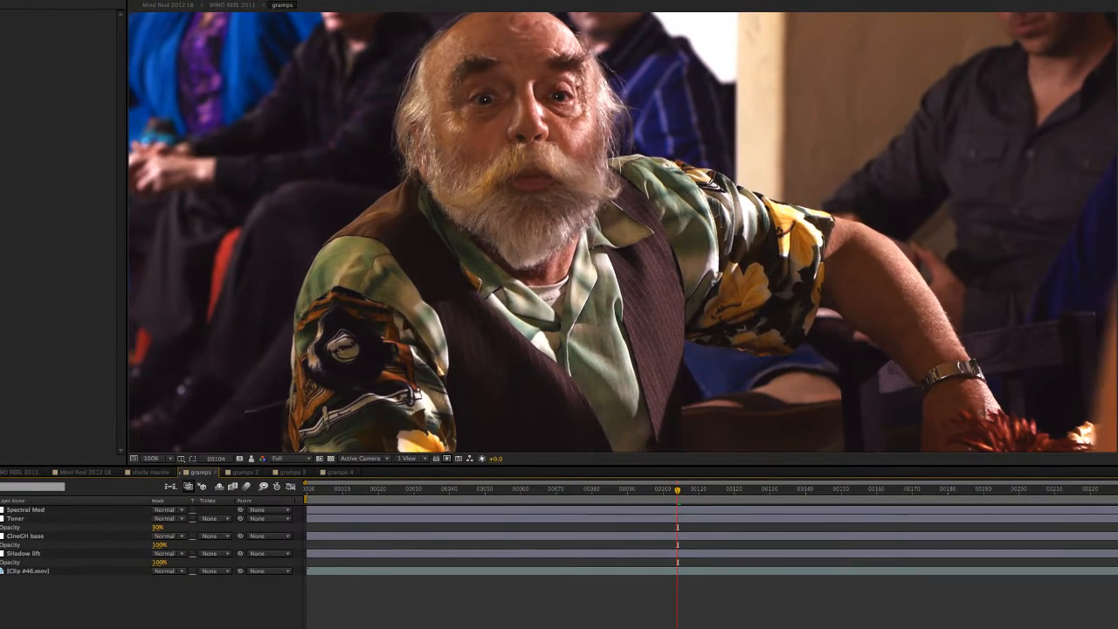
Open the Facebook page from ColorGHear's Helpful Links in the browser, look through its posts, and return to After Effects
click(138, 627)
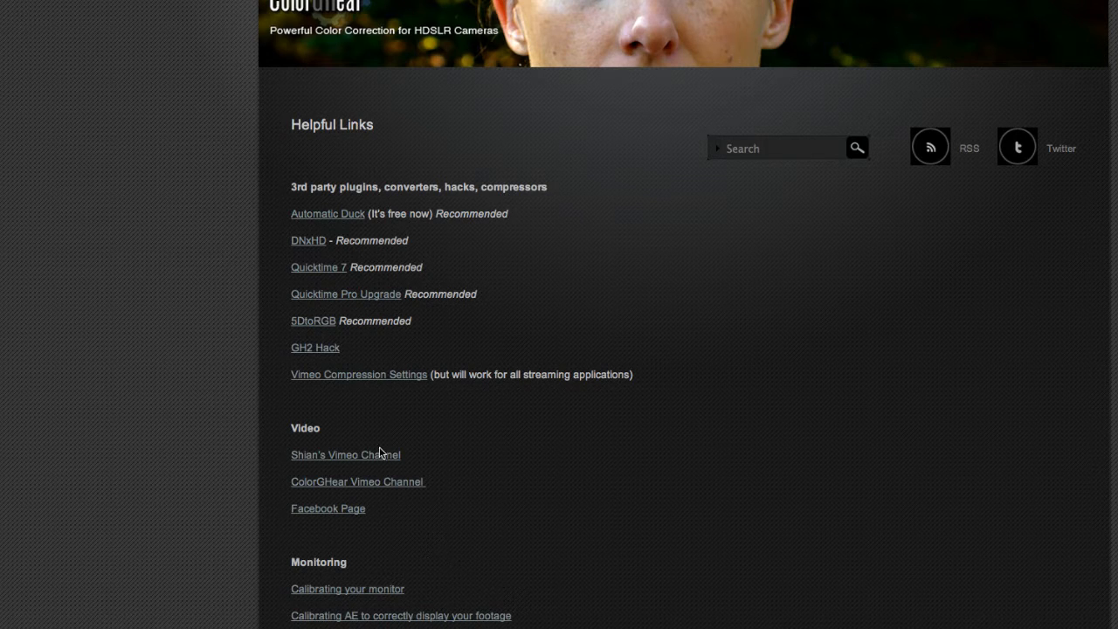
click(330, 508)
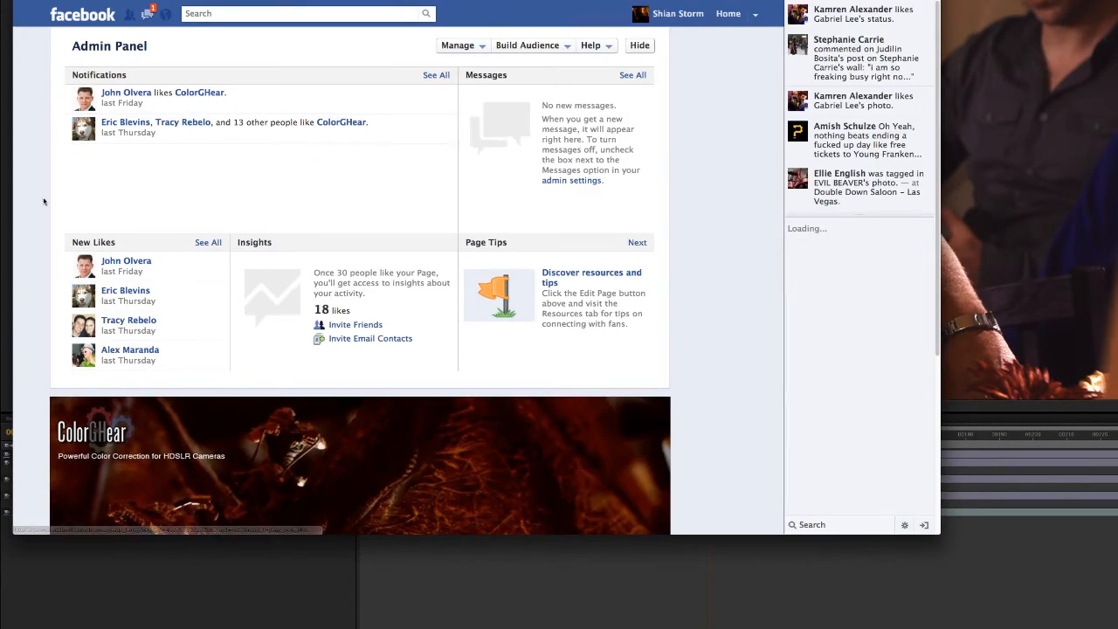
scroll(40, 199, down, 5)
scroll(39, 199, down, 5)
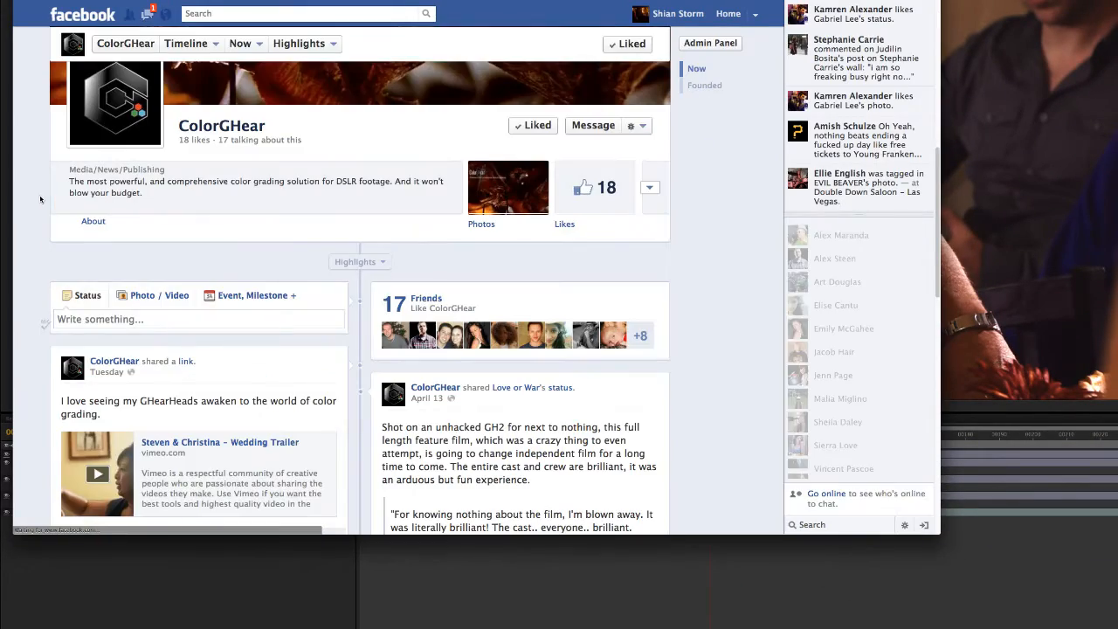
scroll(39, 191, up, 1)
scroll(40, 191, up, 1)
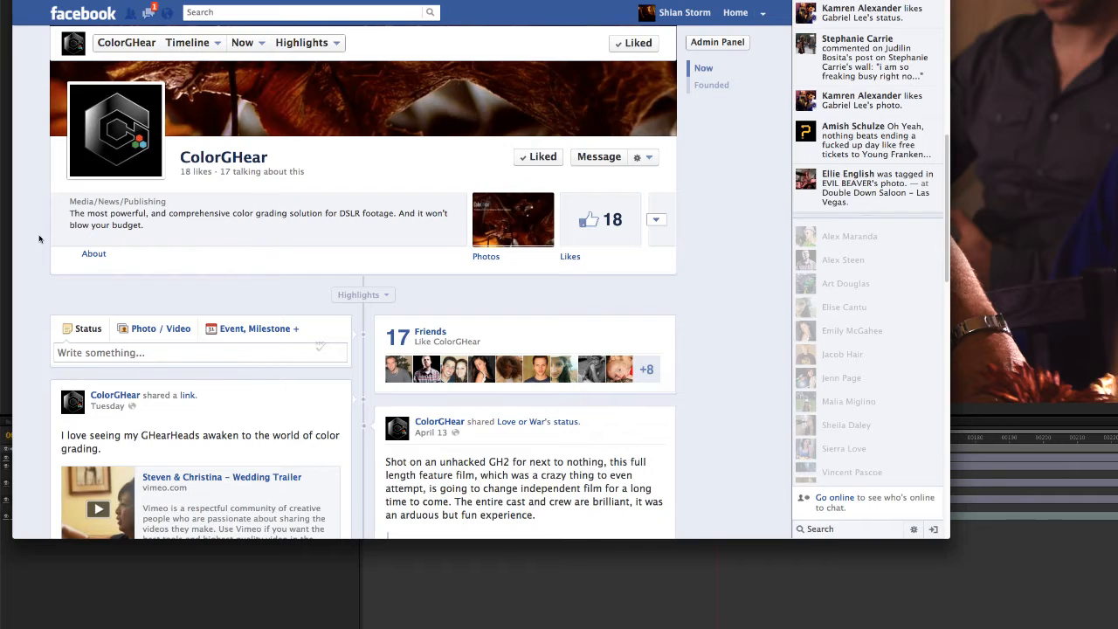
scroll(39, 238, down, 10)
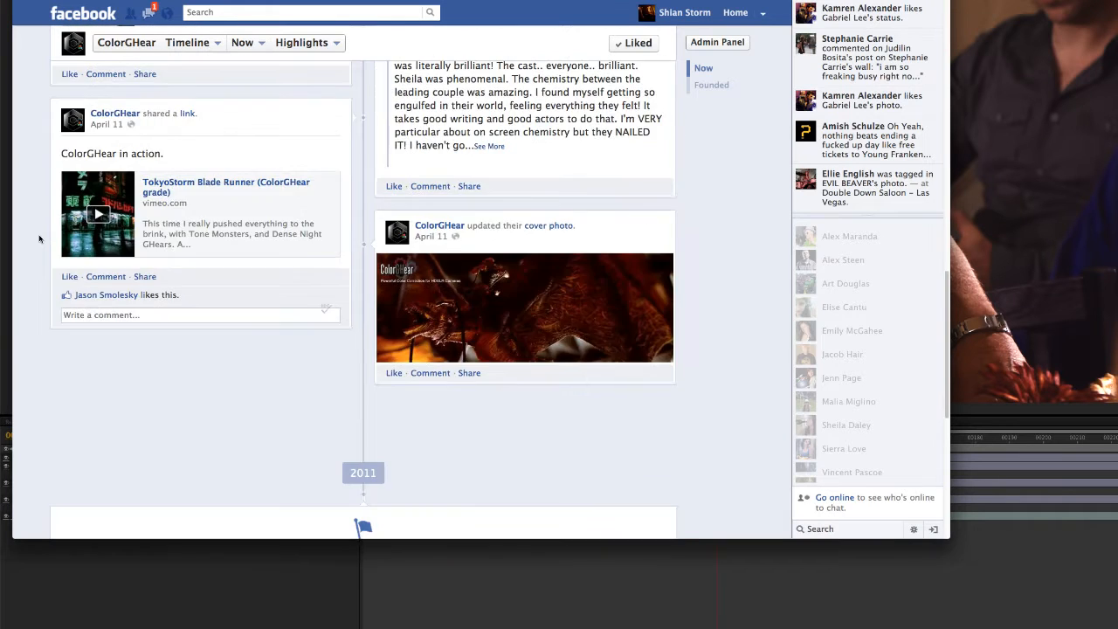
scroll(39, 239, up, 10)
scroll(39, 239, up, 1)
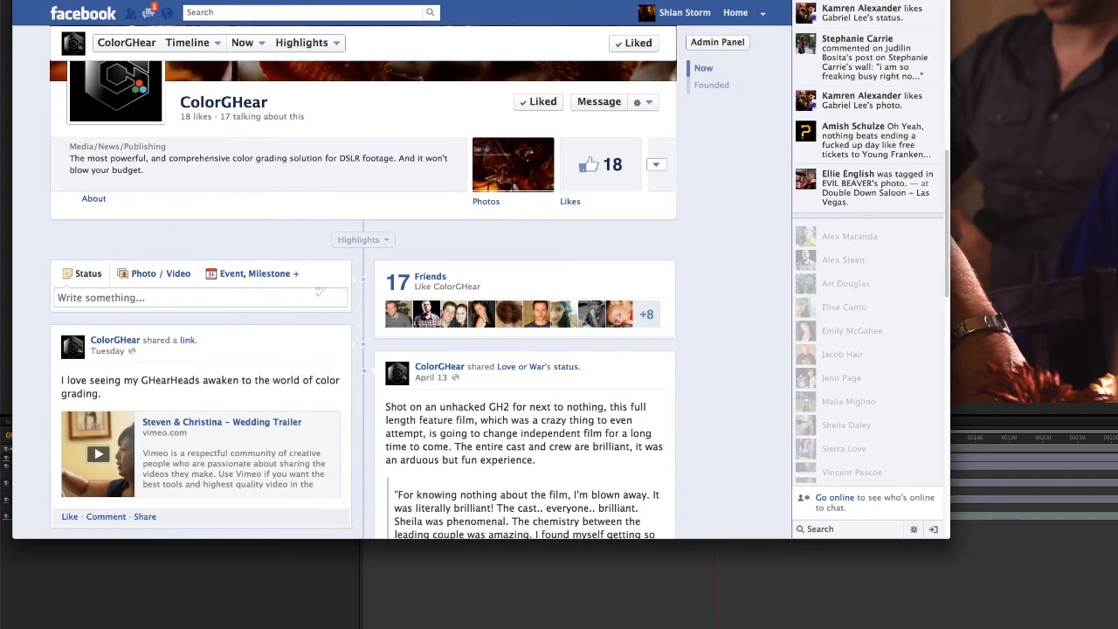
click(53, 1)
click(321, 583)
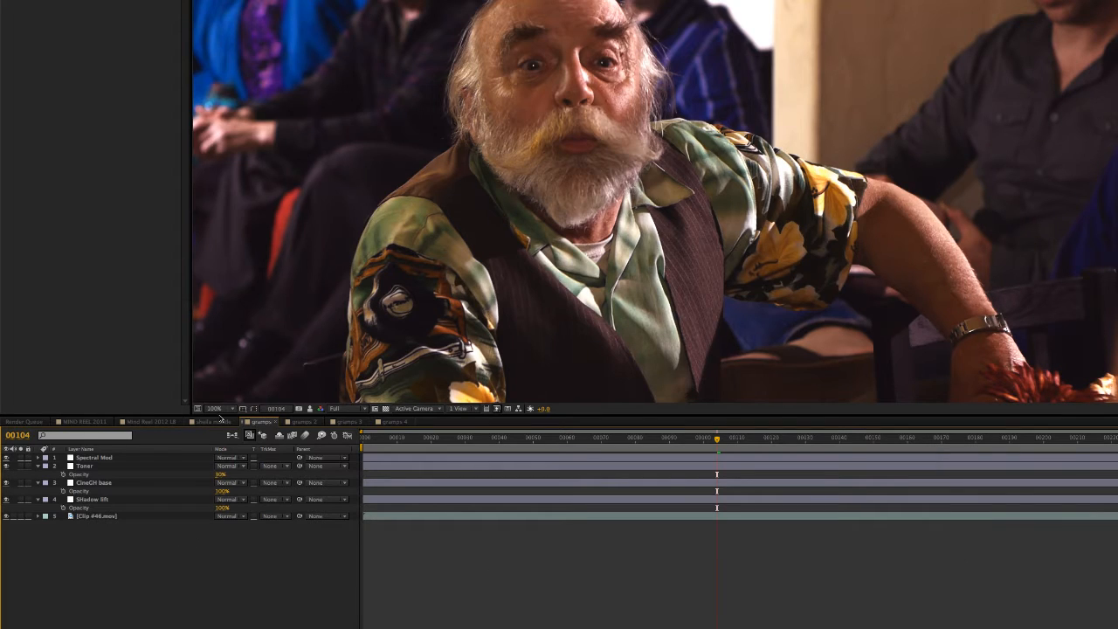
Hide the Spectral Mod, Toner, CineGH base and SHadow lift layers to show the ungraded clip
click(311, 409)
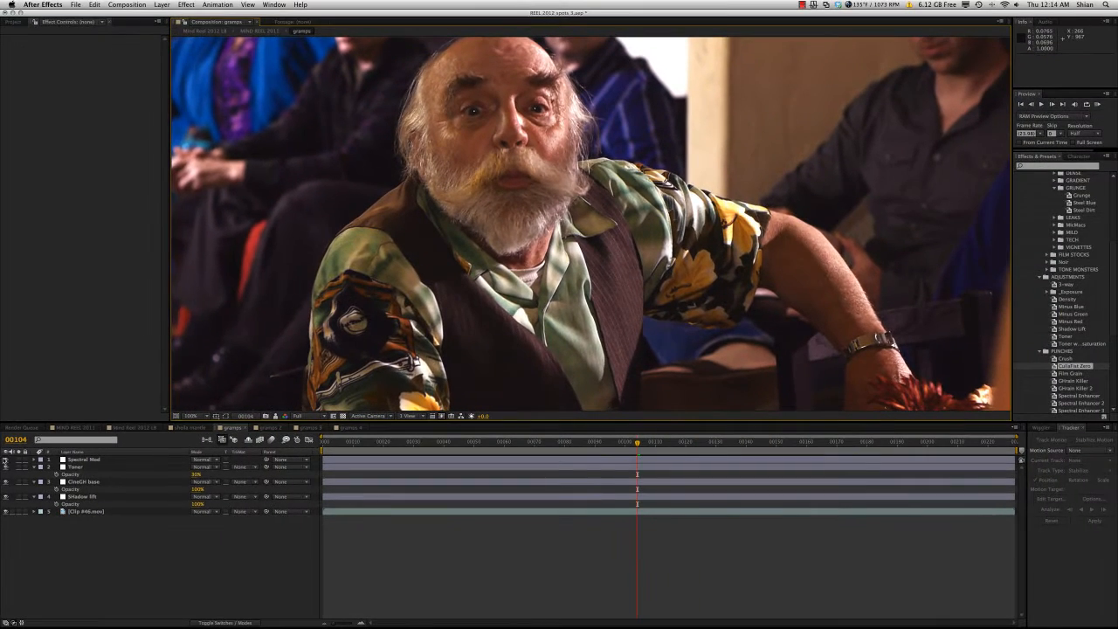
drag(5, 460, 6, 497)
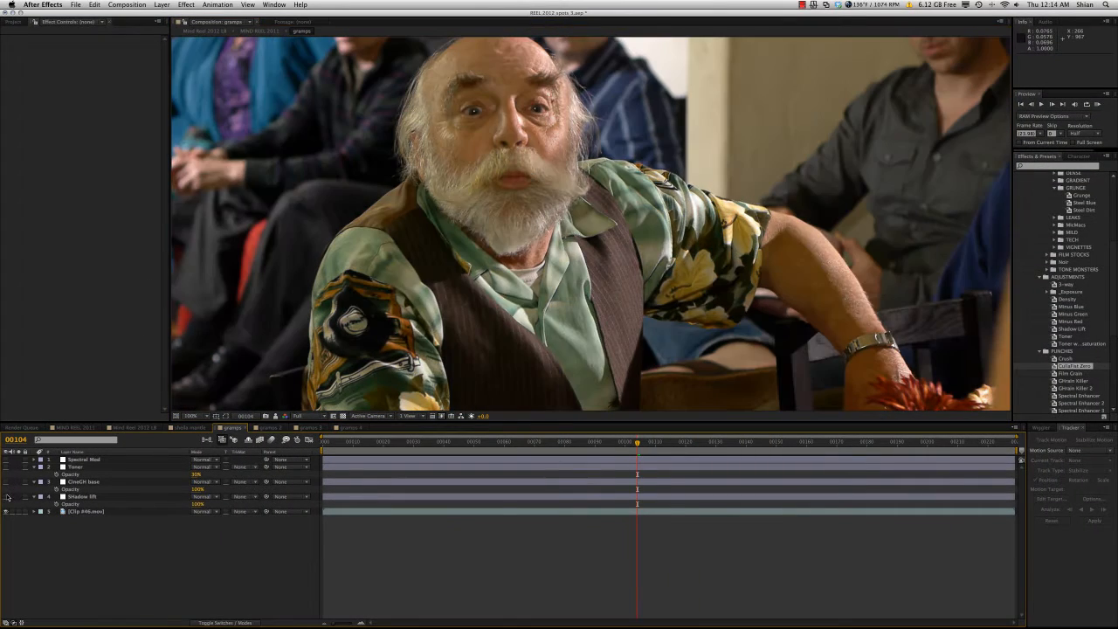
Select the SHadow lift layer and toggle its visibility to compare the image, leaving the layer on
click(135, 499)
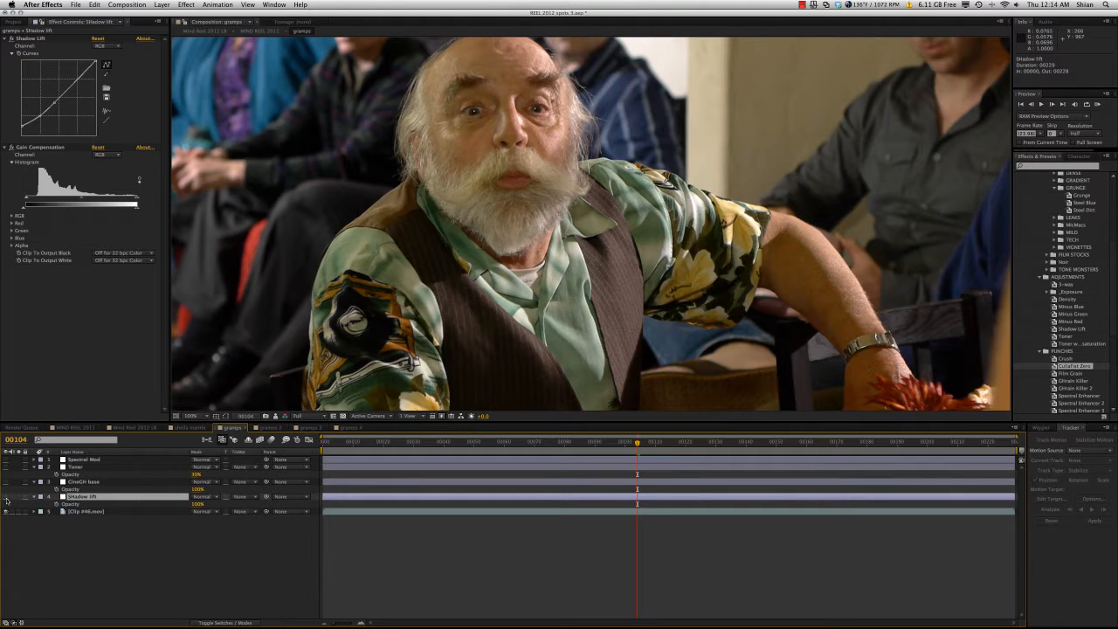
click(6, 497)
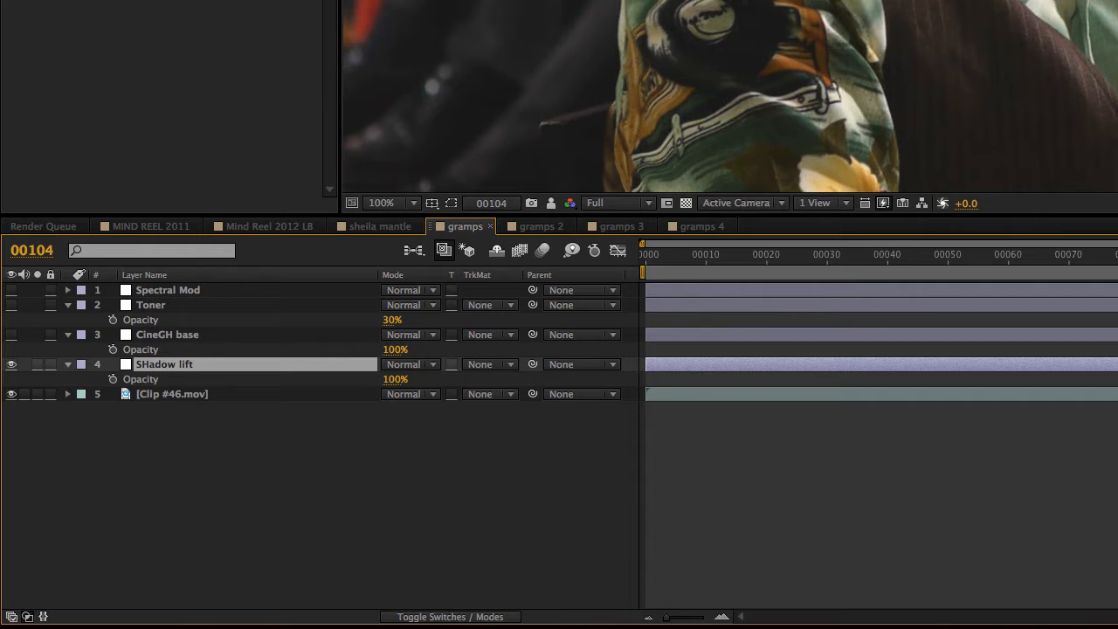
click(11, 365)
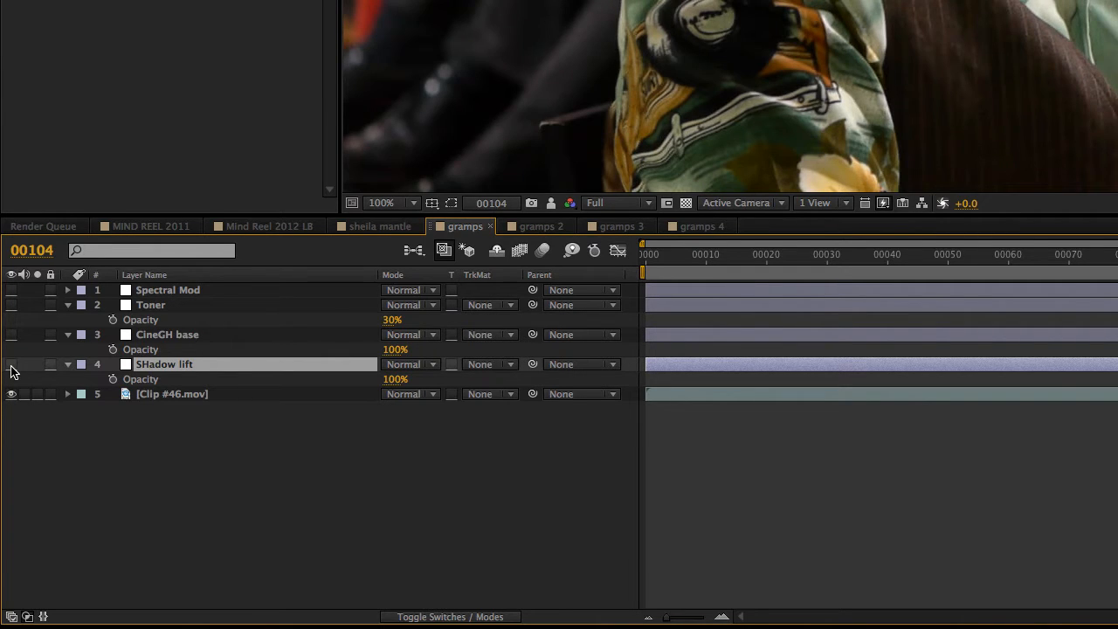
click(11, 365)
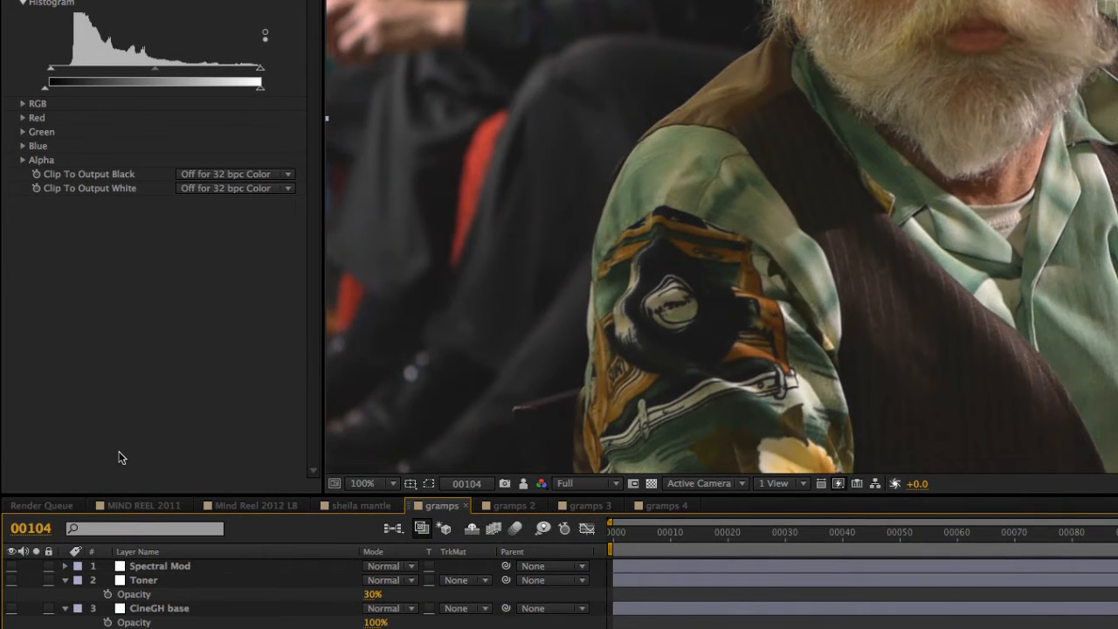
Select the CineGH base layer and make it visible
click(180, 617)
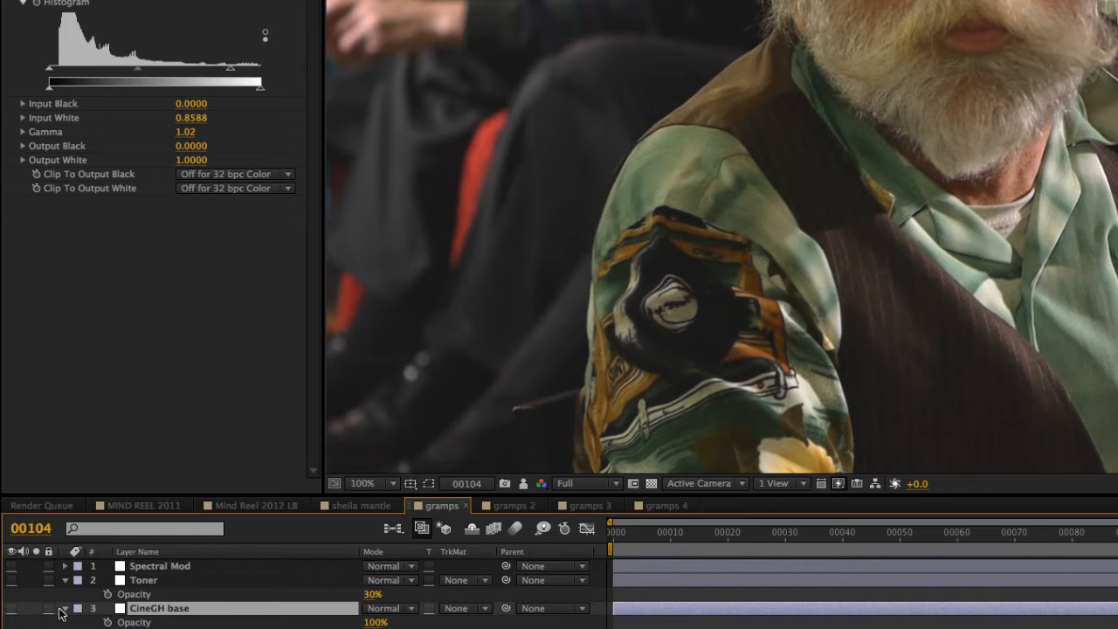
click(11, 609)
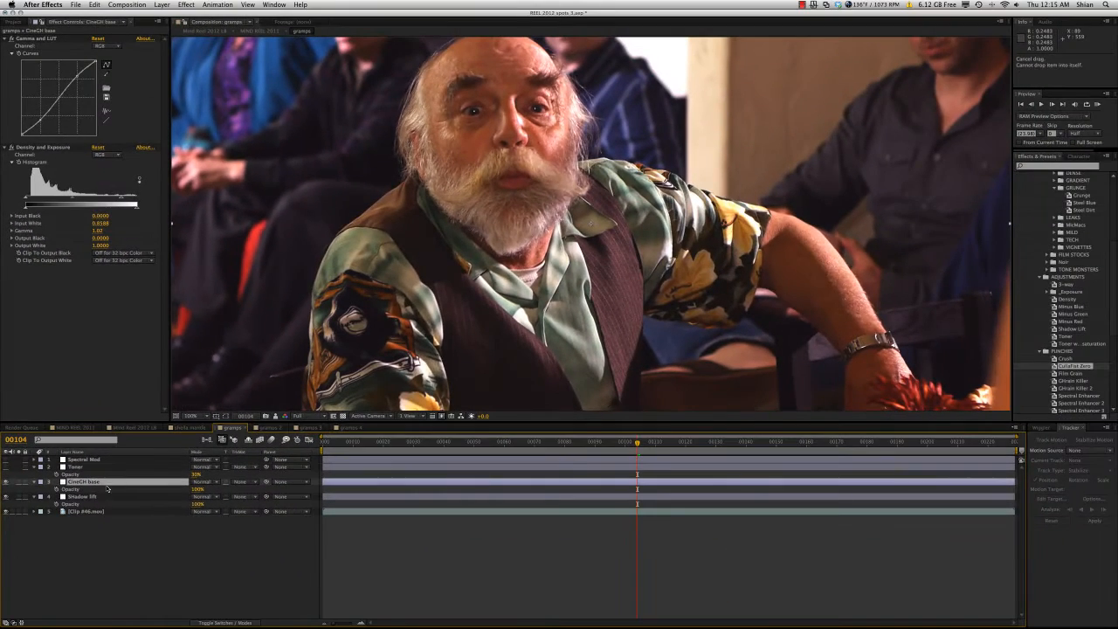
Try the CineGH base layer below SHadow lift, restore the original layer order, and select CineGH base
drag(107, 488, 106, 501)
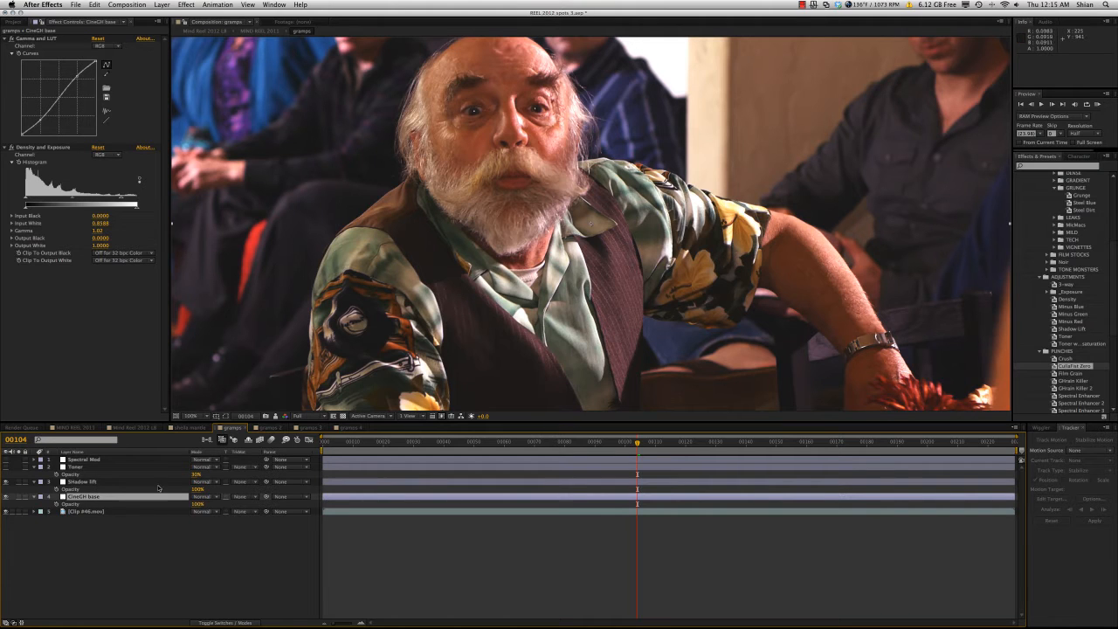
drag(111, 484, 103, 505)
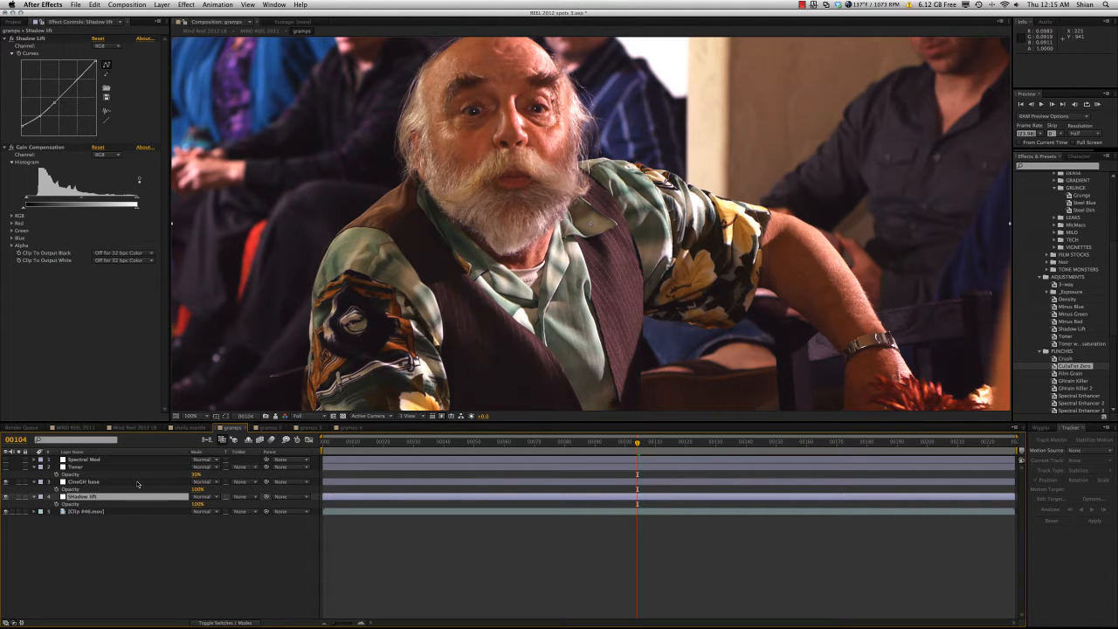
click(124, 483)
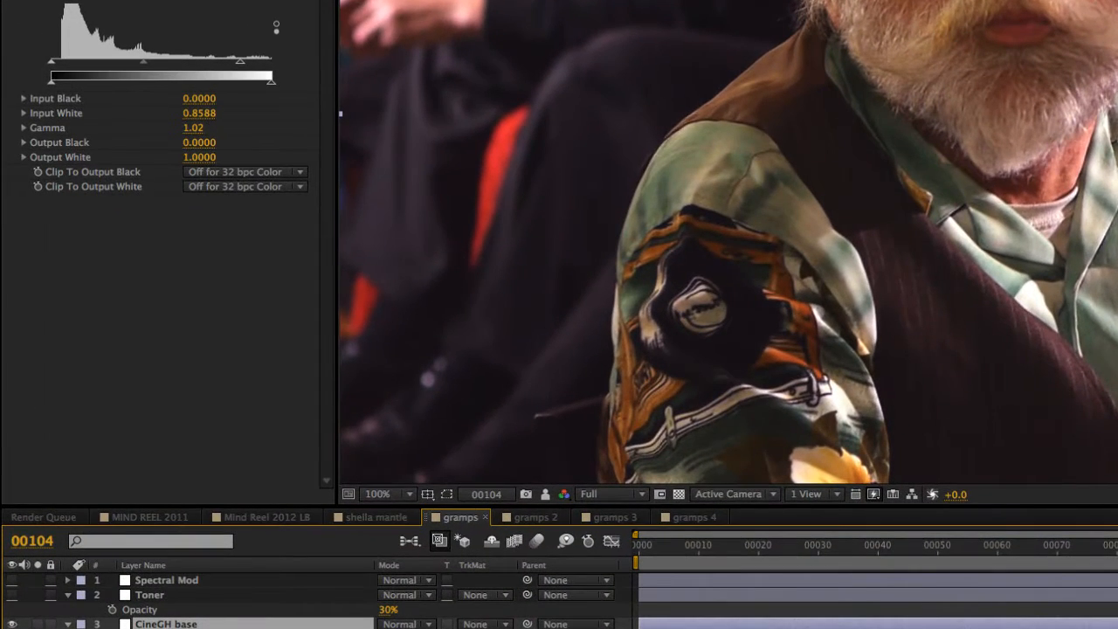
Make the Toner layer visible and raise its opacity to 100%
click(250, 597)
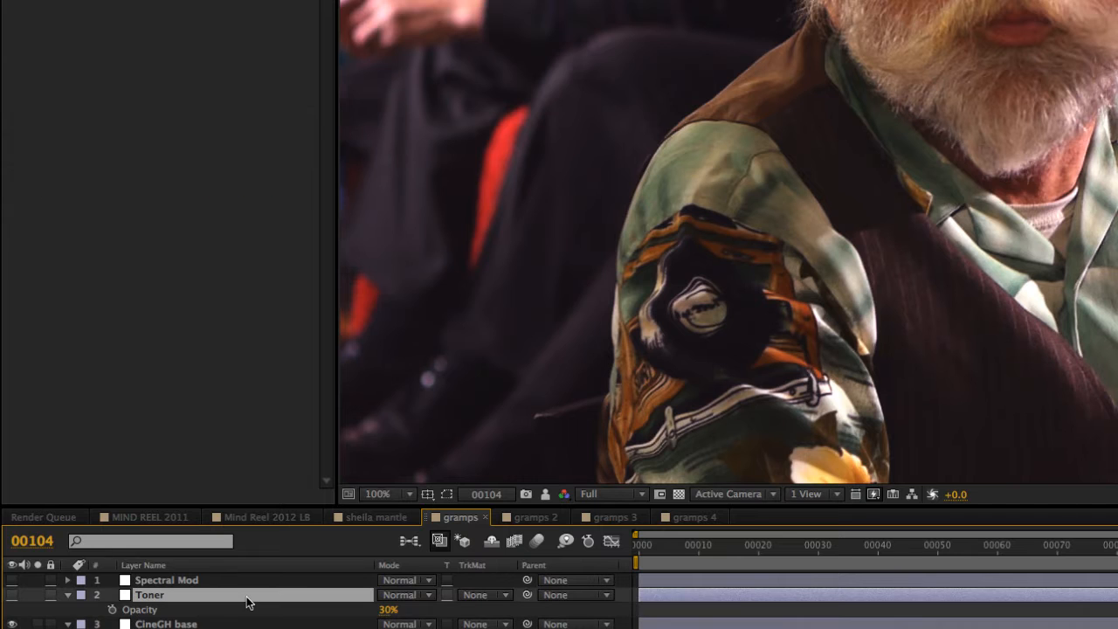
click(11, 595)
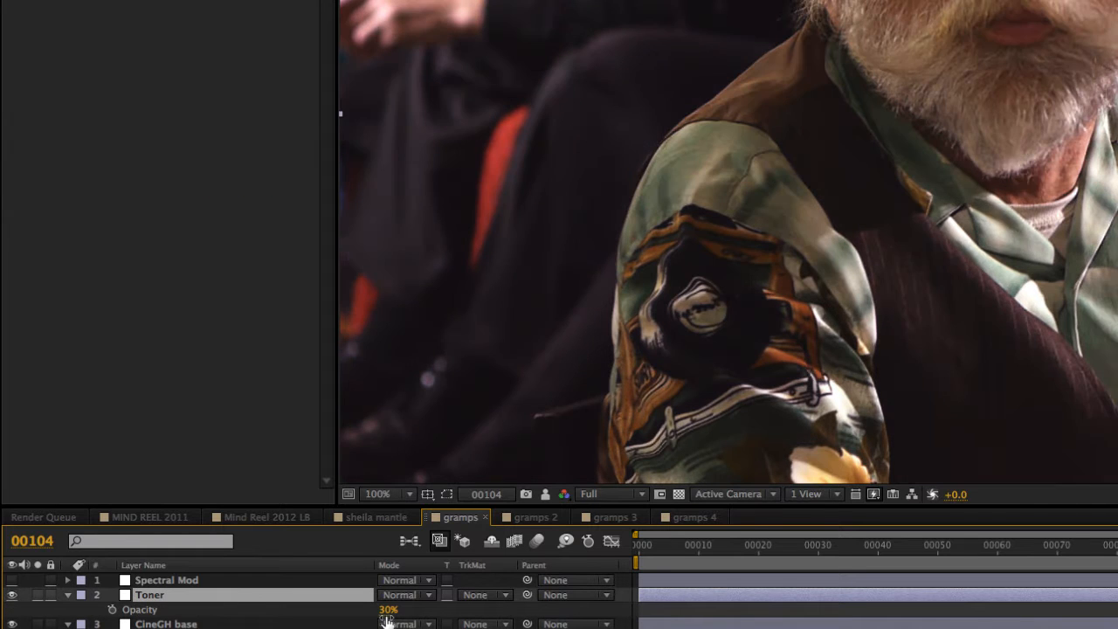
drag(386, 617, 487, 617)
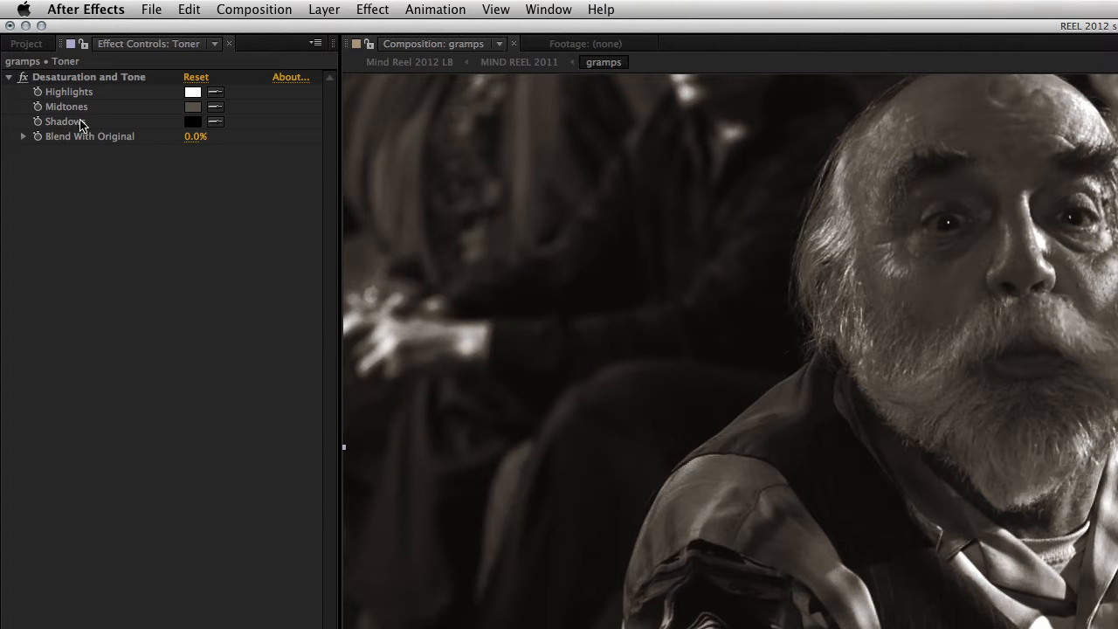
Try tan, blue and green midtones in the Toner layer's Desaturation and Tone effect, settling on dark olive green 505B13
click(193, 109)
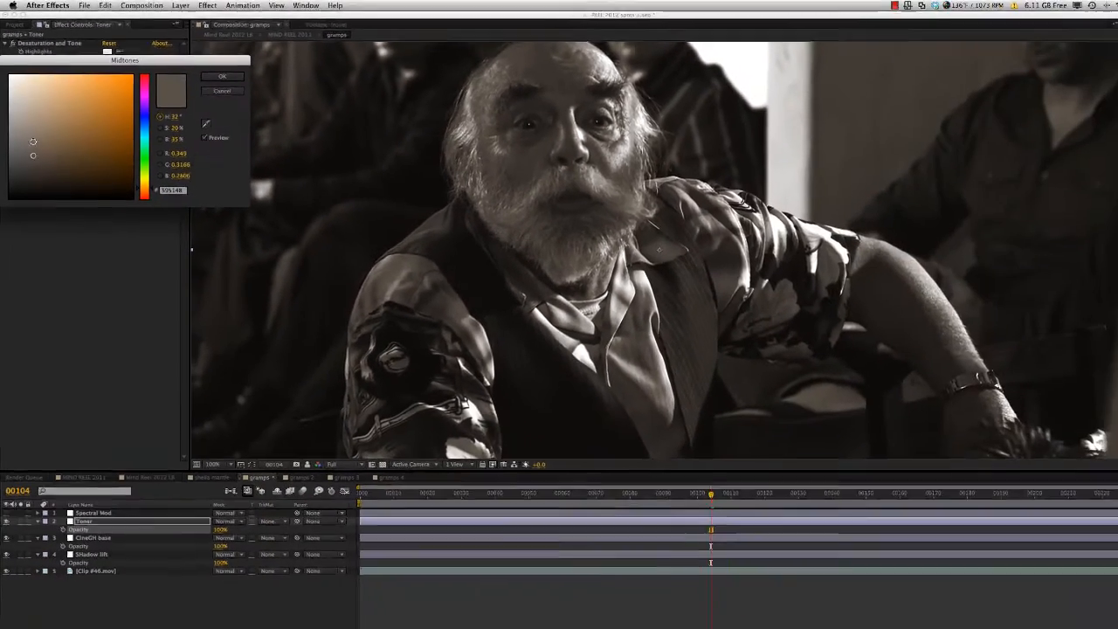
mouse_move(33, 141)
mouse_down()
mouse_move(35, 127)
mouse_move(67, 123)
mouse_up()
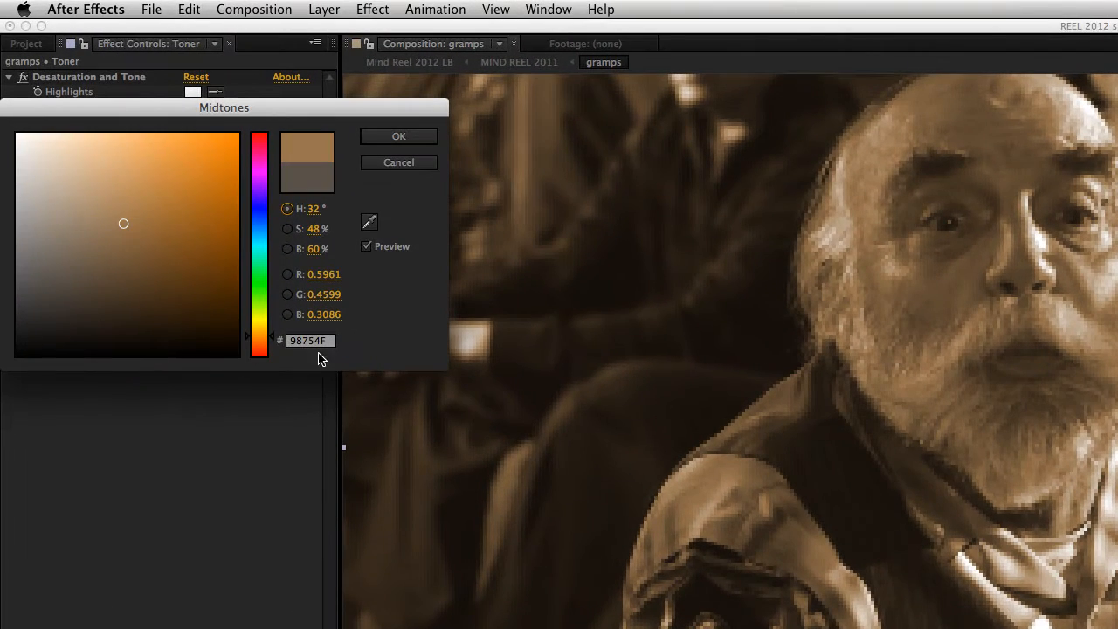
click(273, 332)
drag(274, 333, 277, 235)
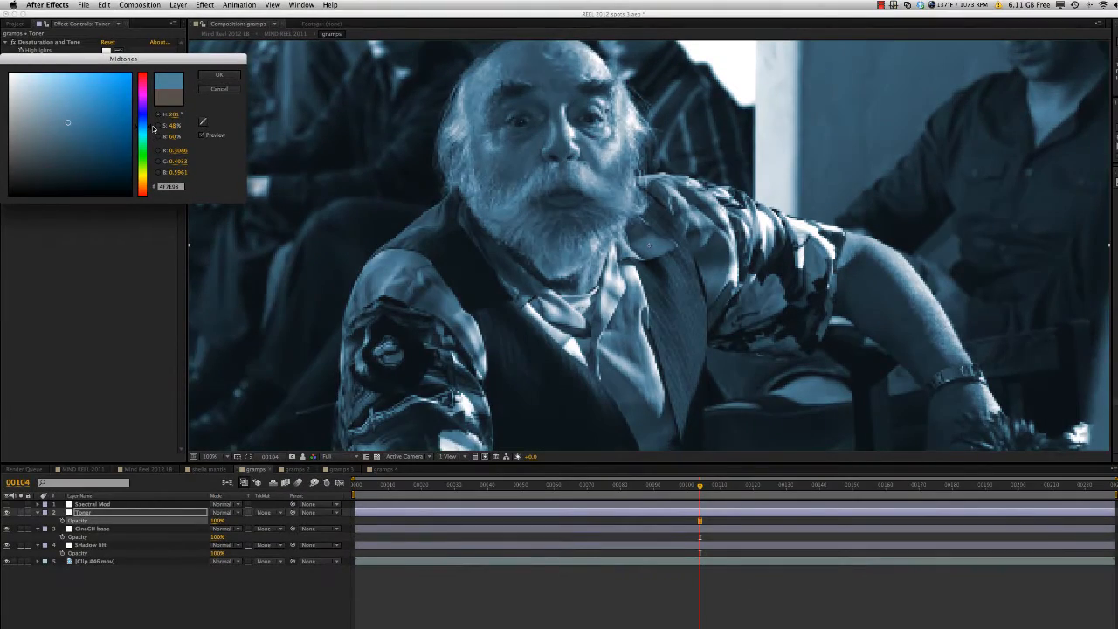
drag(153, 129, 148, 168)
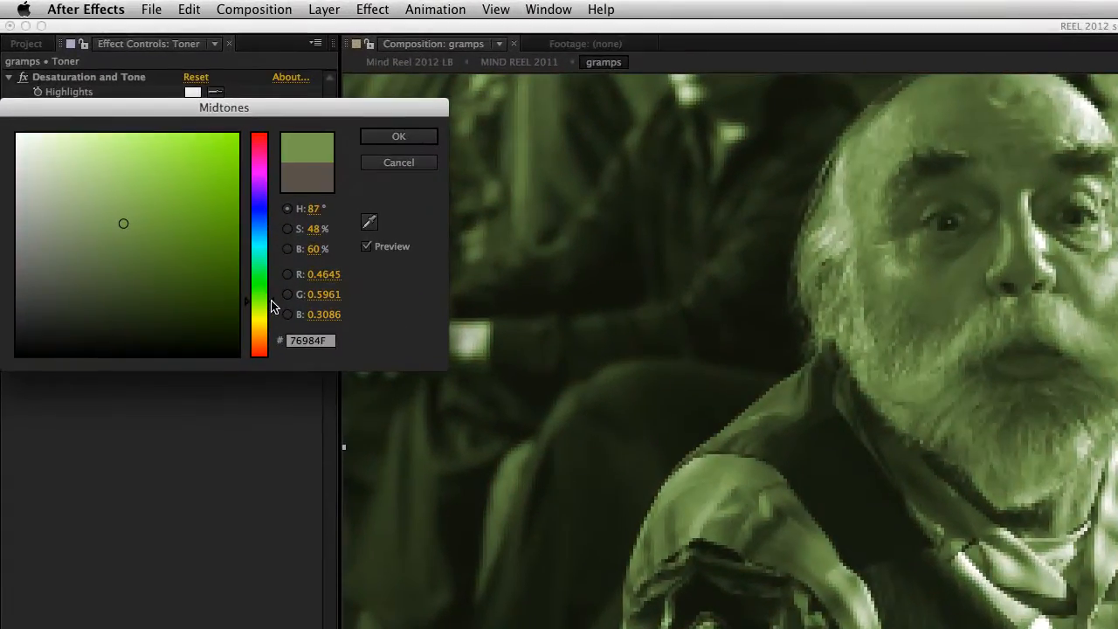
mouse_move(271, 305)
mouse_down()
mouse_move(290, 151)
mouse_move(272, 232)
mouse_move(280, 345)
mouse_move(281, 318)
mouse_up()
click(159, 294)
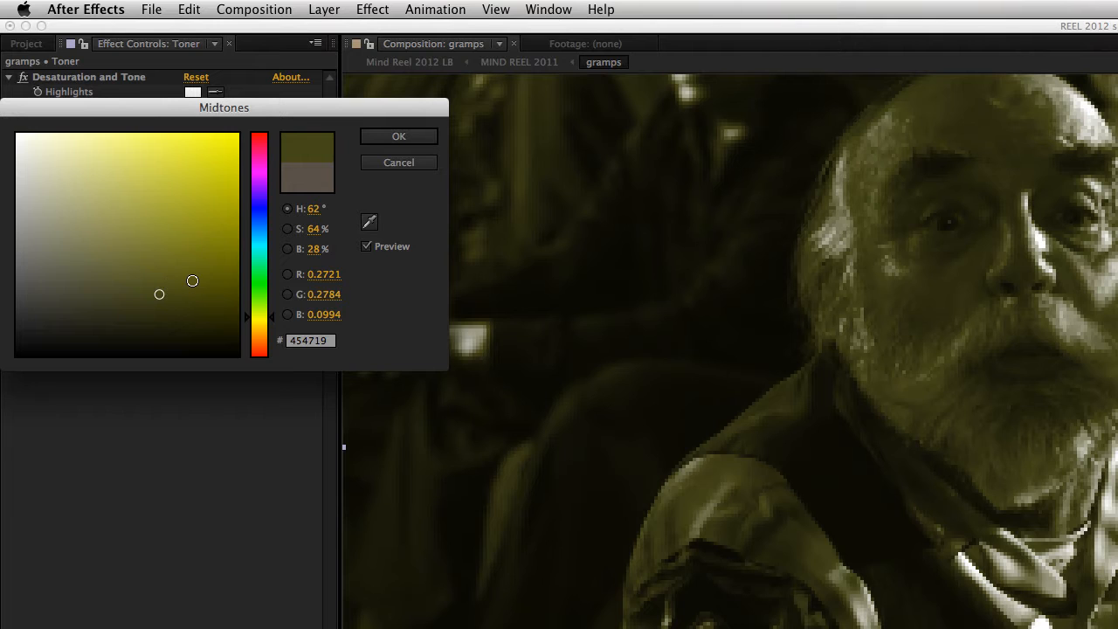
click(193, 281)
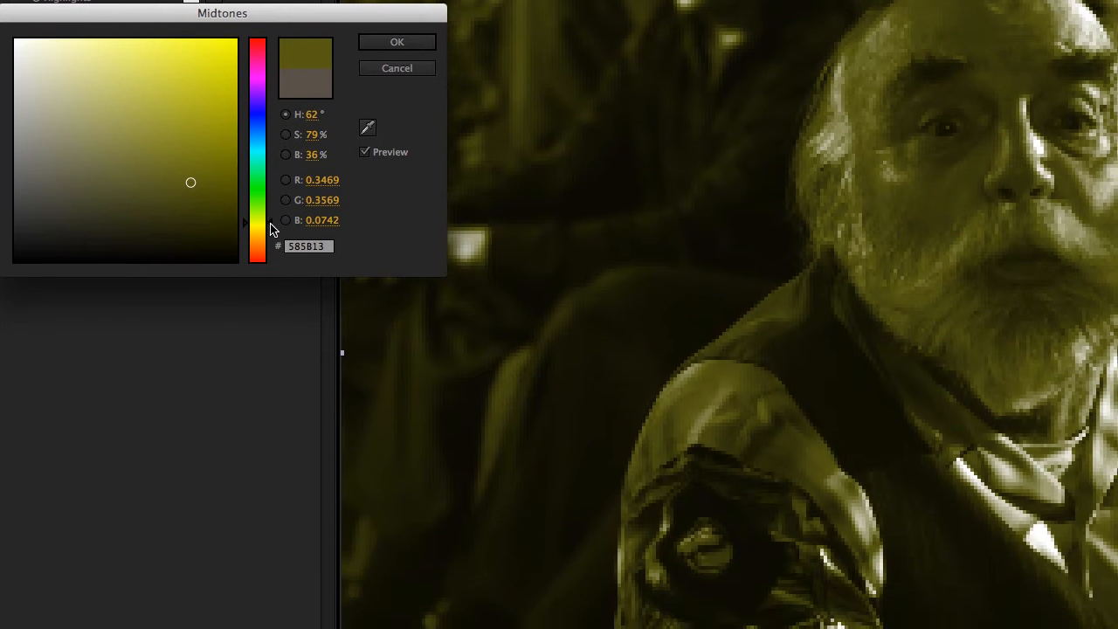
mouse_move(270, 229)
mouse_down()
mouse_move(275, 195)
mouse_move(274, 248)
mouse_up()
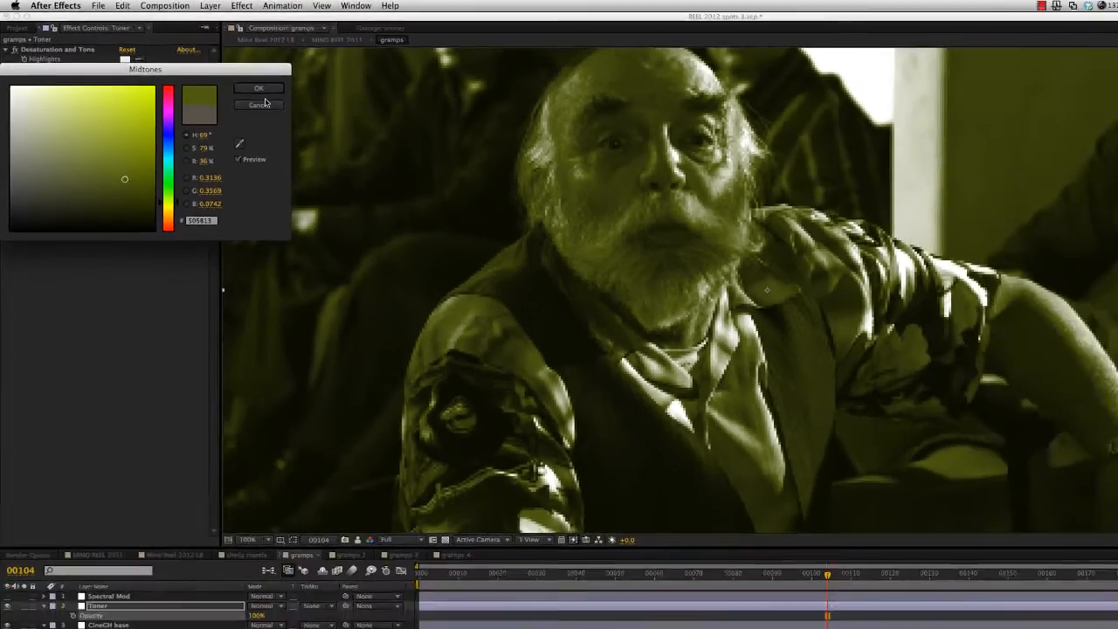
click(265, 103)
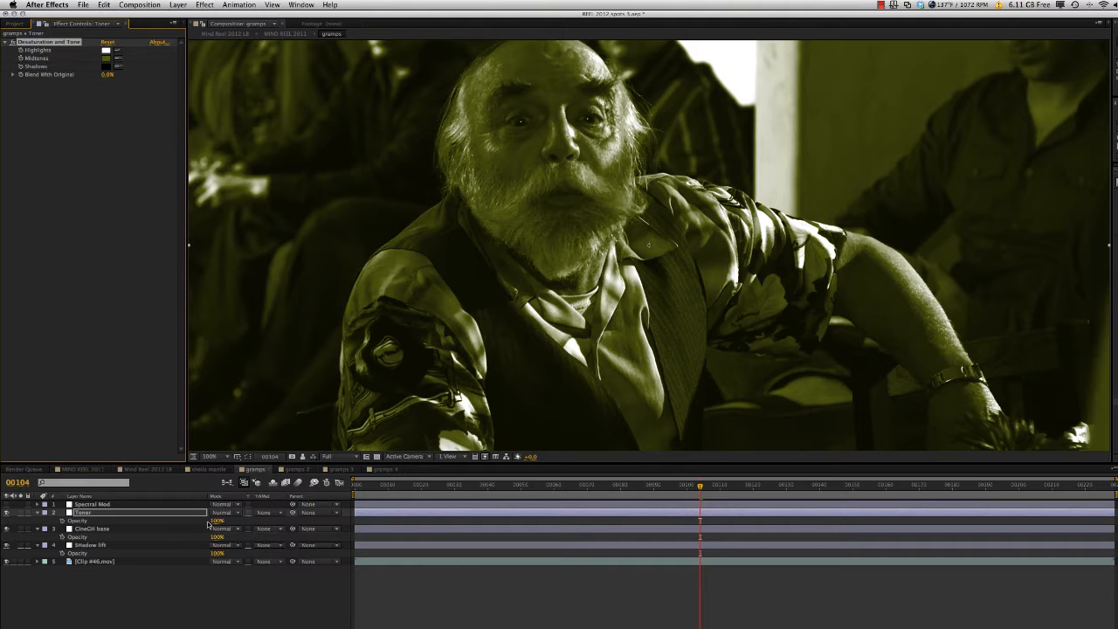
Lower the Toner layer's opacity to about 60% to blend the olive tint with the footage
drag(211, 520, 196, 522)
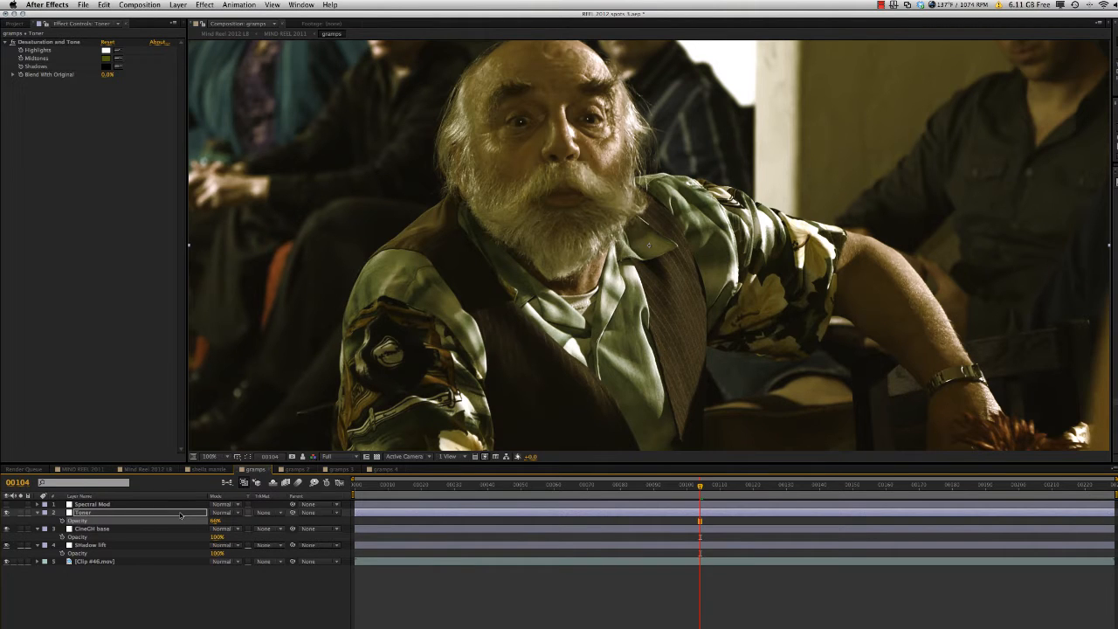
Undo the Toner layer's recent opacity changes and its olive midtone colour change
key(super+z)
key(super+z)
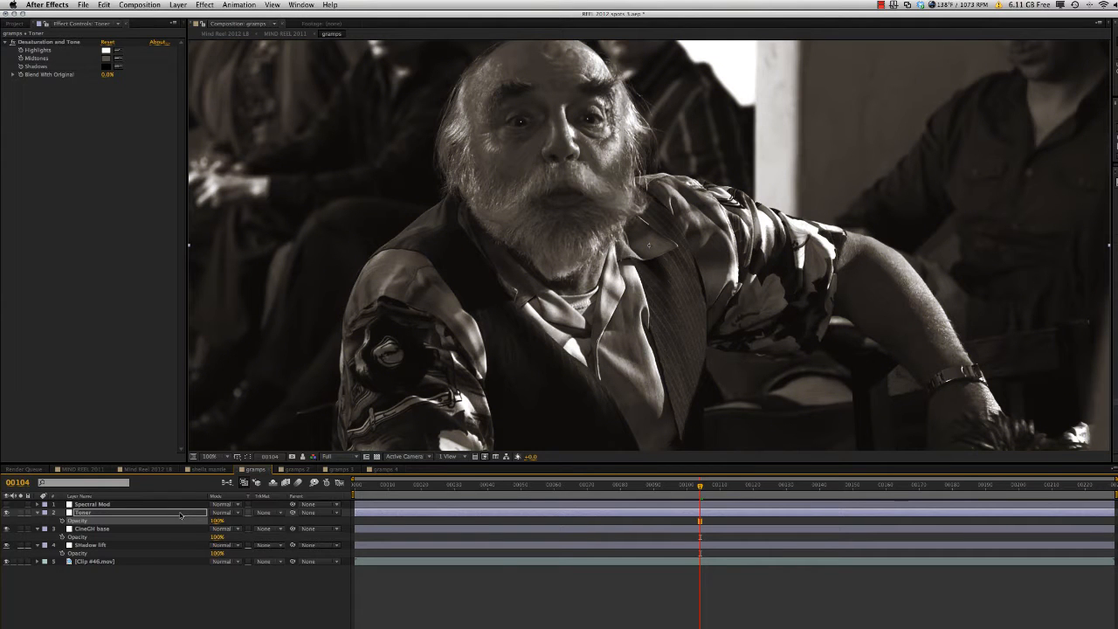
key(super+z)
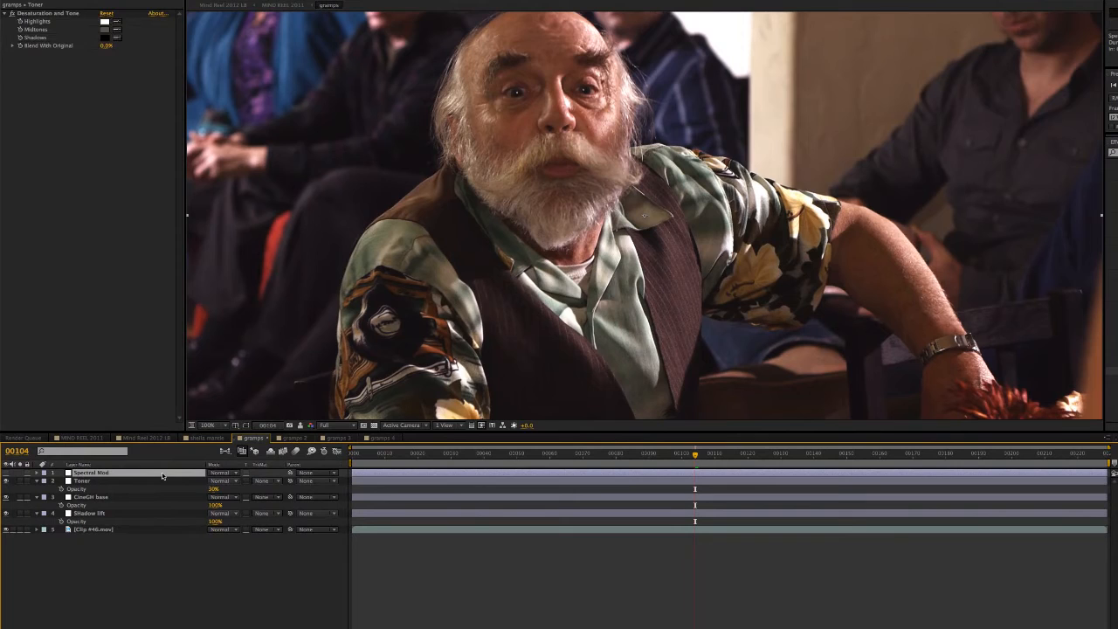
Select the Spectral Mod layer, make it visible, and compare the footage with the layer off and on
click(162, 505)
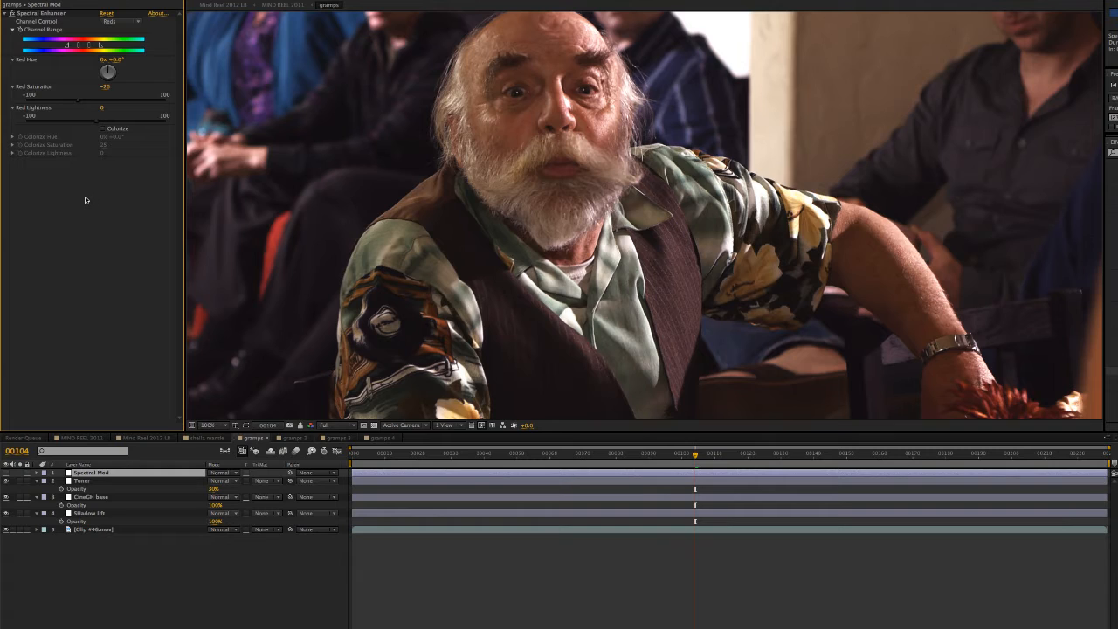
click(7, 474)
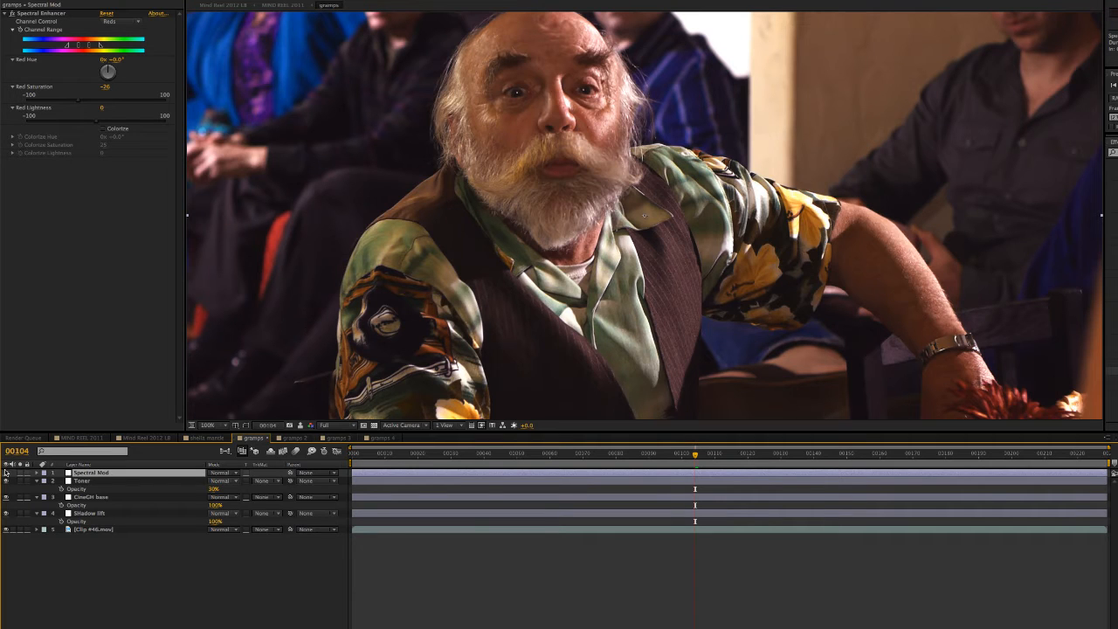
click(7, 475)
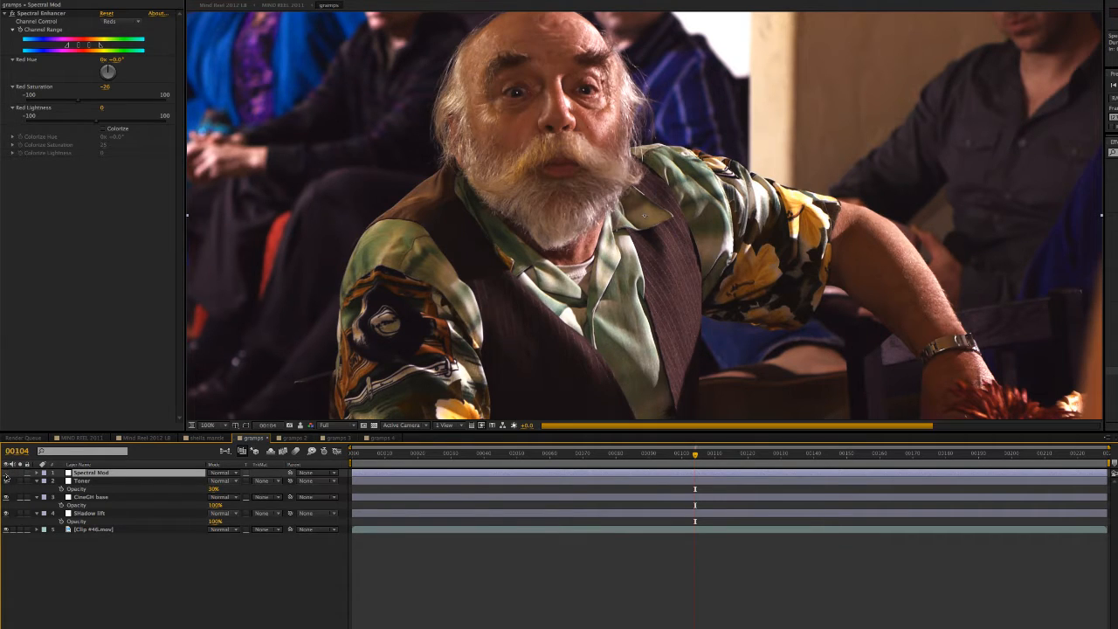
click(7, 474)
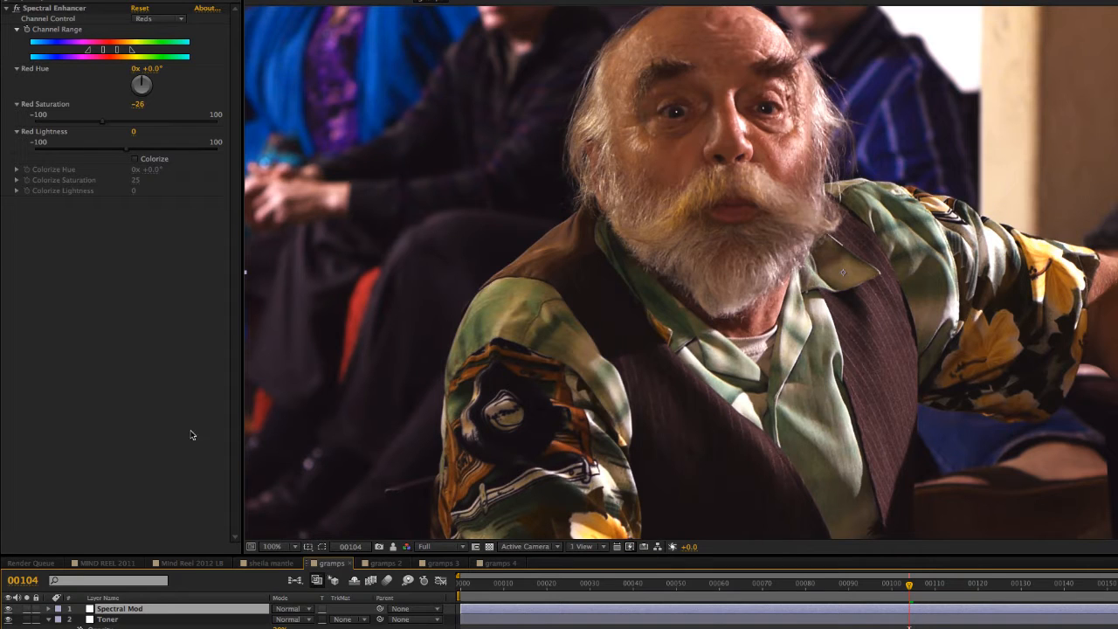
click(8, 609)
click(8, 609)
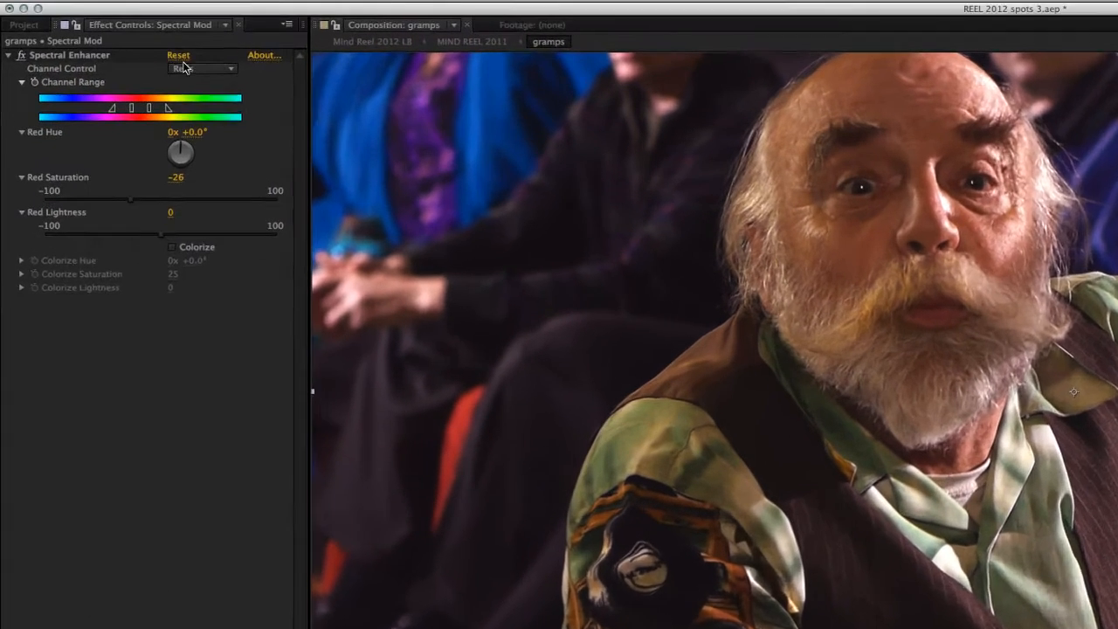
View the Spectral Enhancer's Master channel settings and return to the Reds channel
click(155, 20)
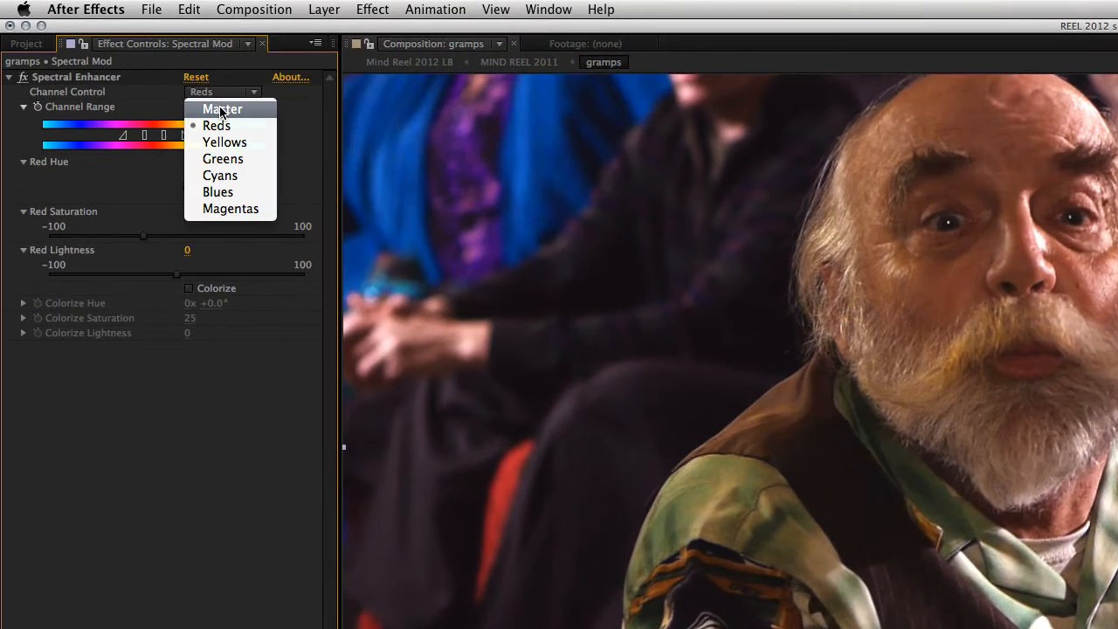
click(219, 109)
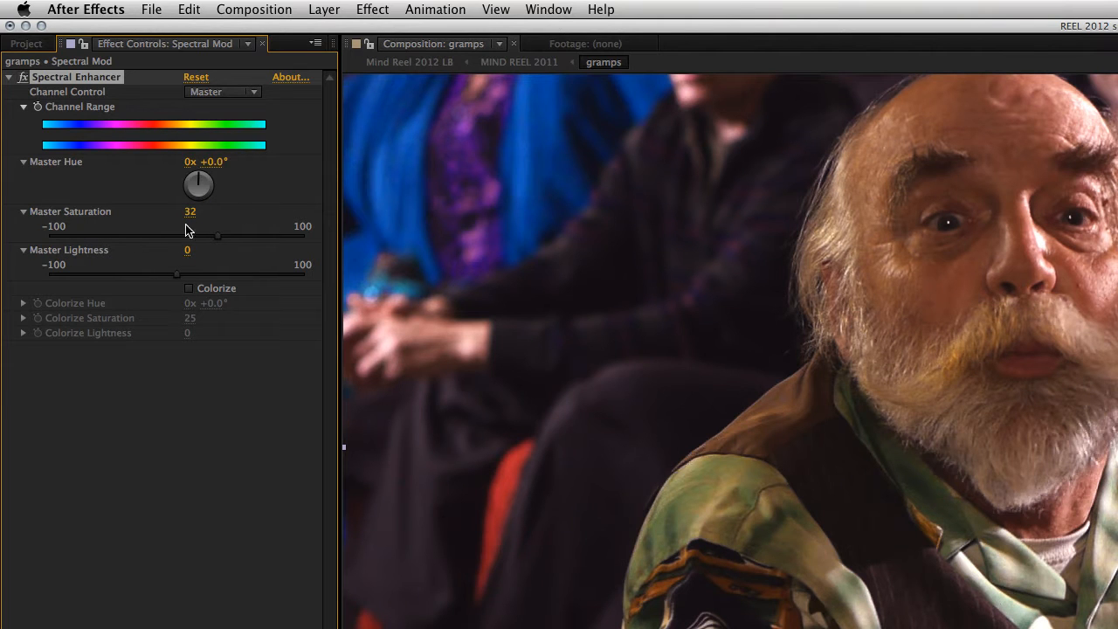
click(219, 93)
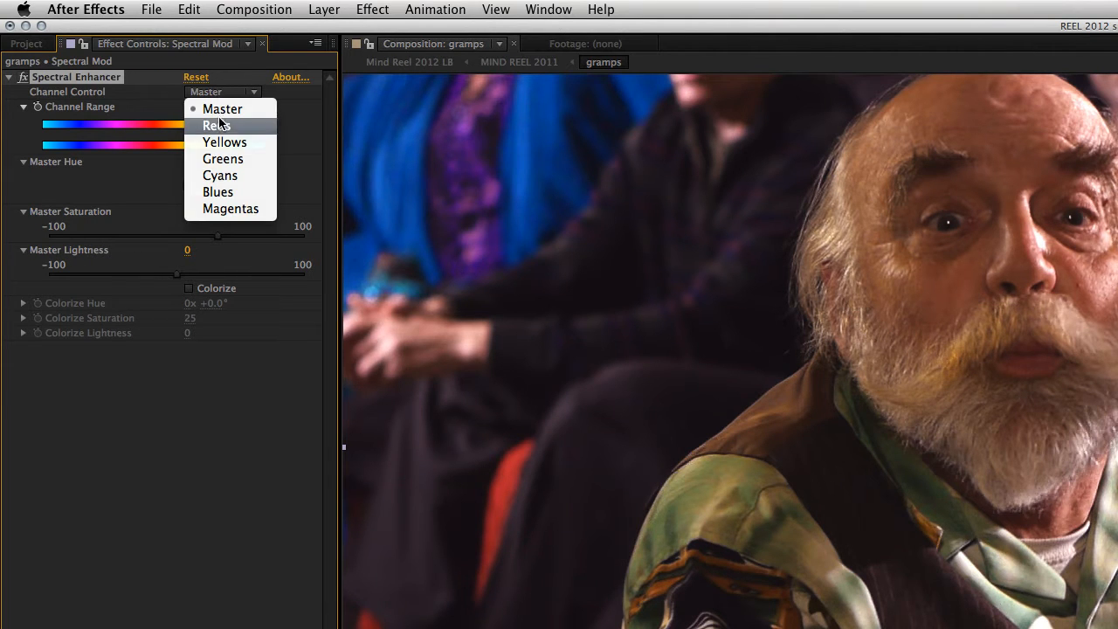
click(219, 125)
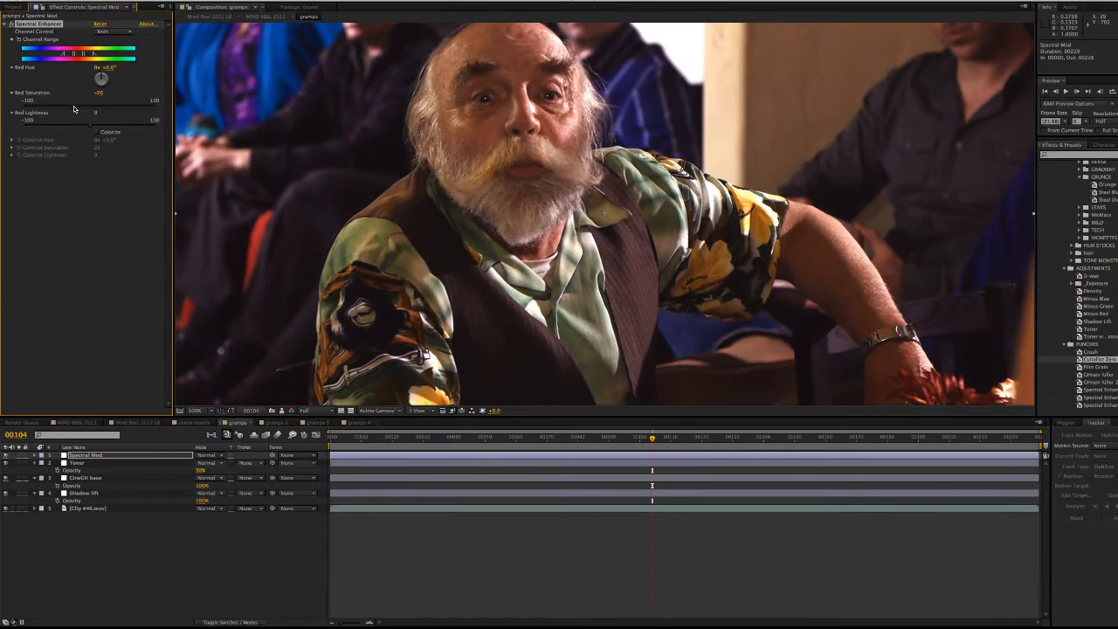
Try a Red Saturation of 7 in Spectral Enhancer, reveal the Spectral Mod layer's opacity, and bring Red Saturation down to -14
drag(143, 237, 168, 237)
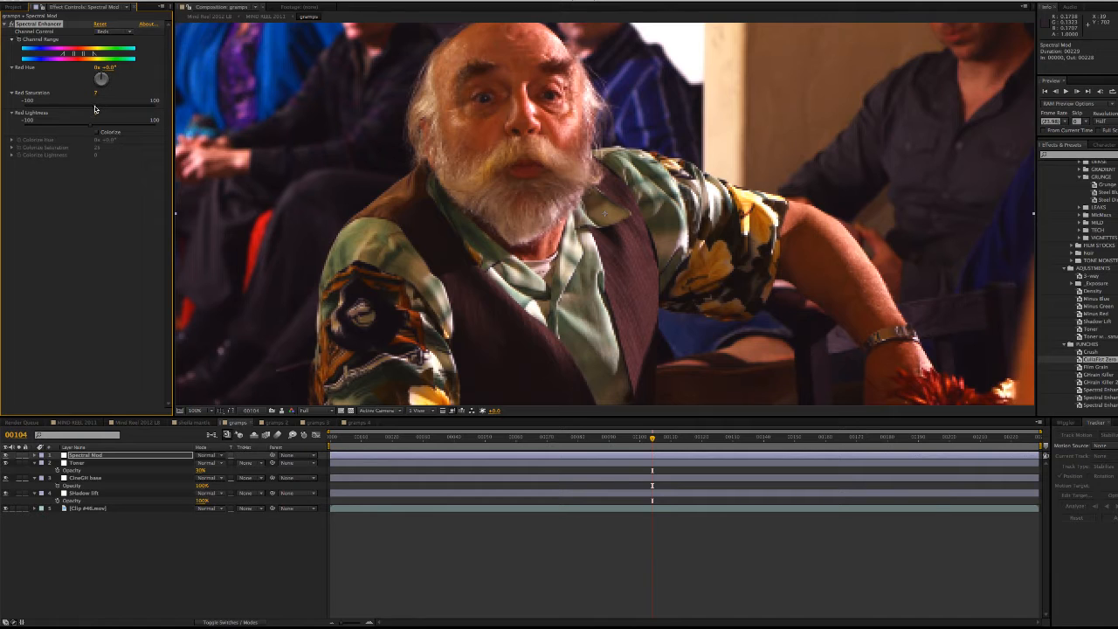
click(413, 460)
key(t)
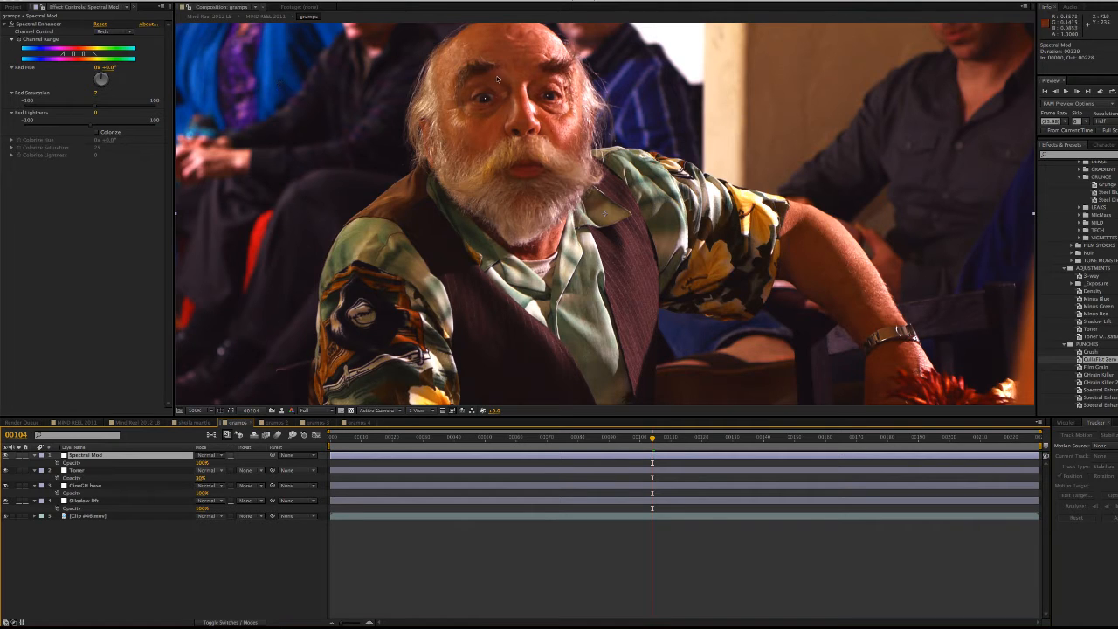
drag(95, 106, 92, 108)
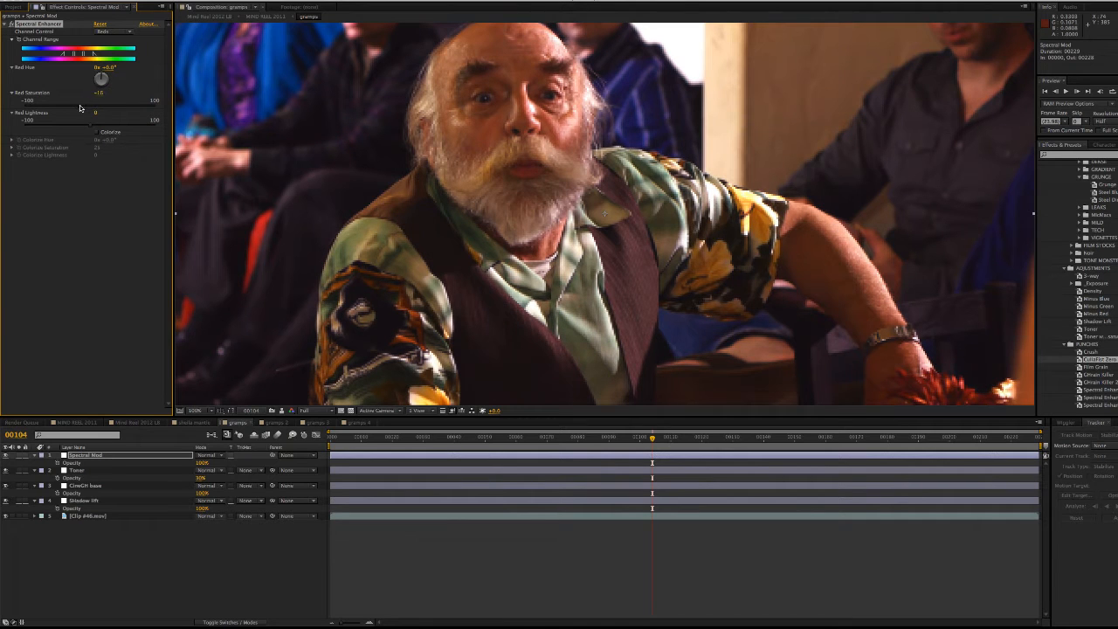
drag(92, 109, 83, 108)
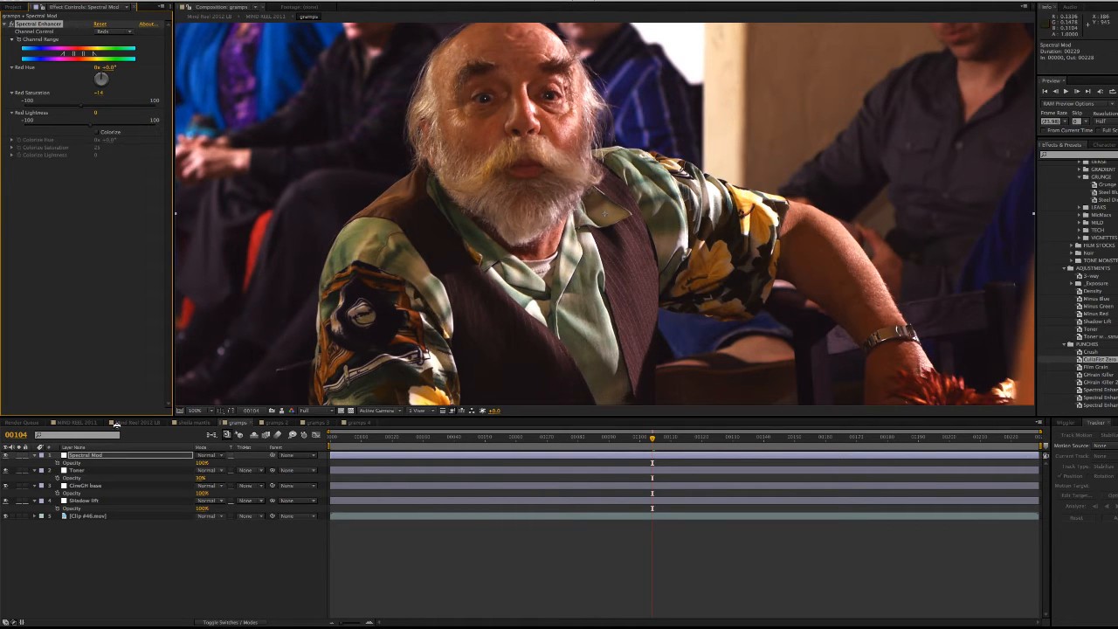
Compare the ungraded source clip with the graded image by isolating the clip and restoring all adjustment layers
click(19, 516)
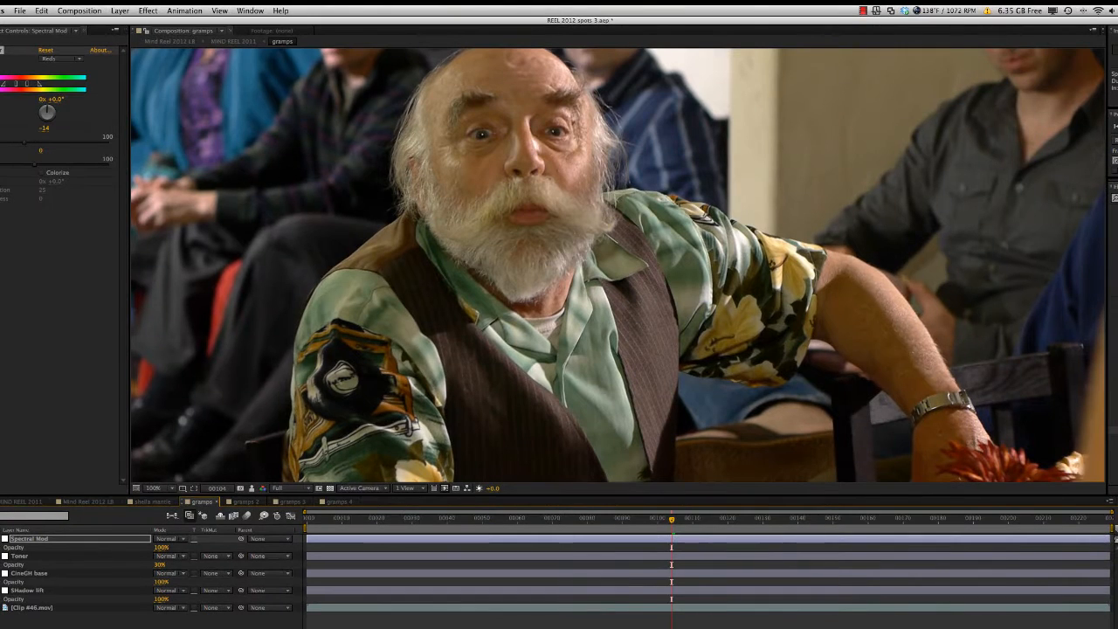
click(0, 607)
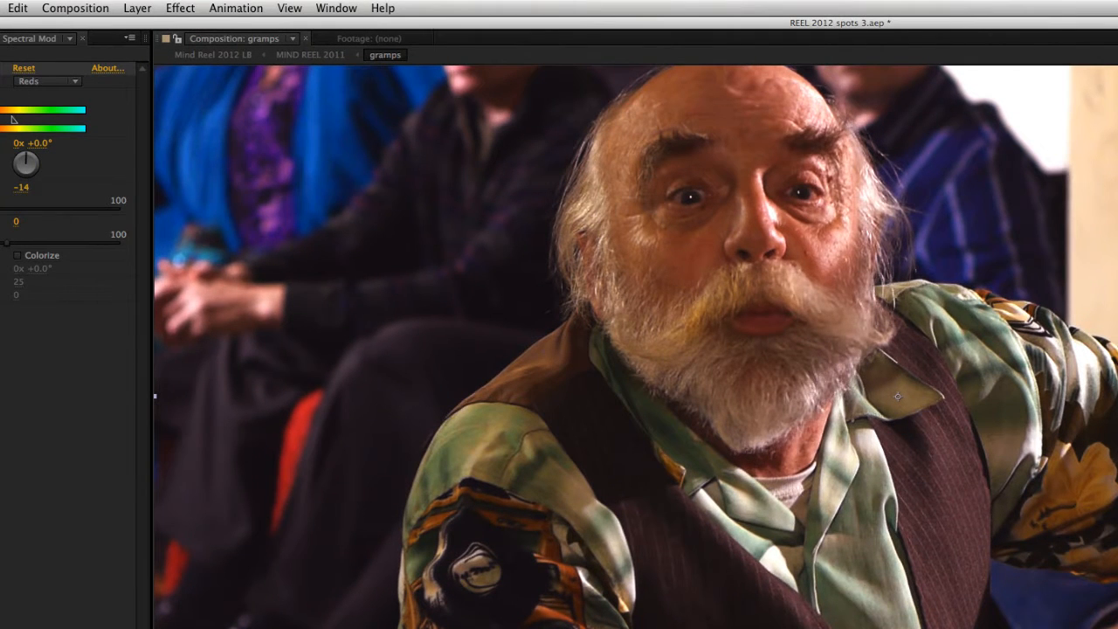
Lower the Blues channel's saturation to -9 in the Spectral Enhancer effect
click(75, 78)
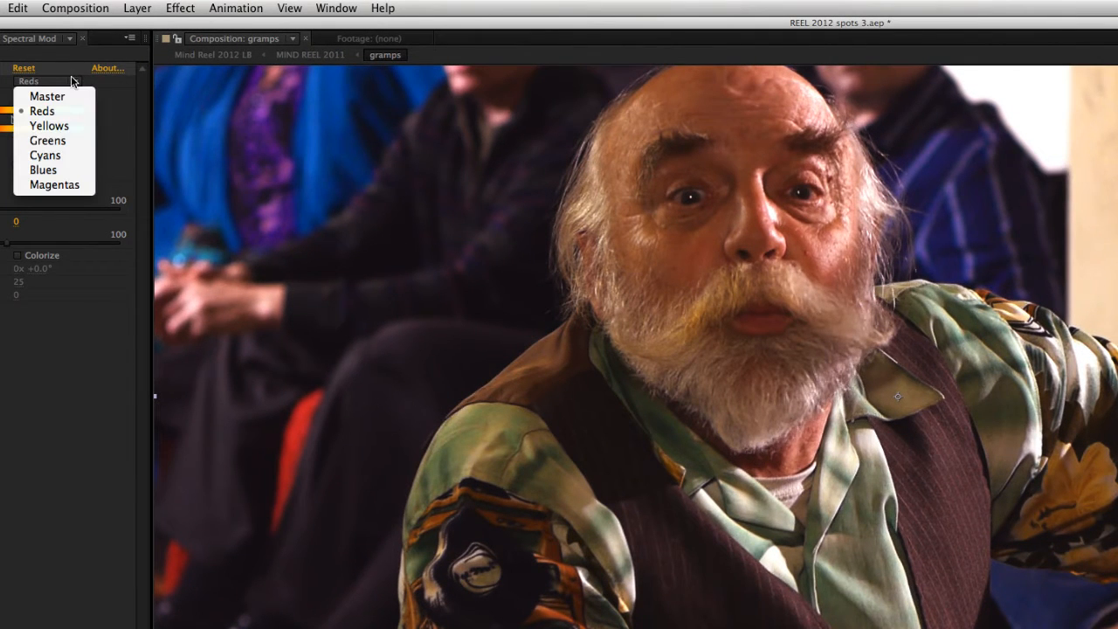
click(55, 171)
drag(17, 212, 12, 205)
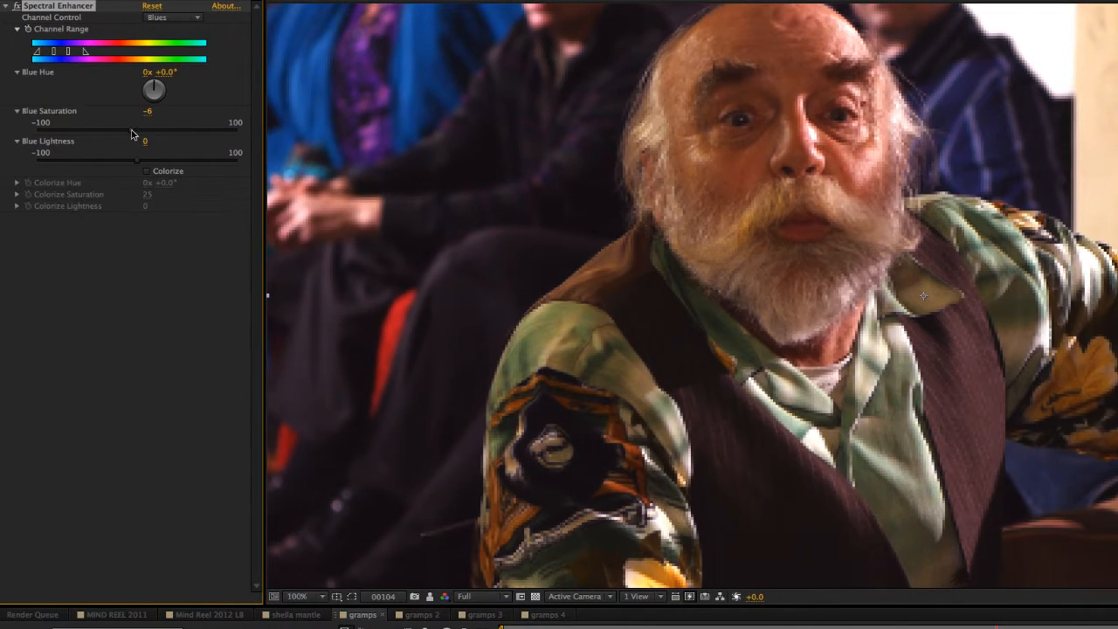
drag(131, 134, 127, 134)
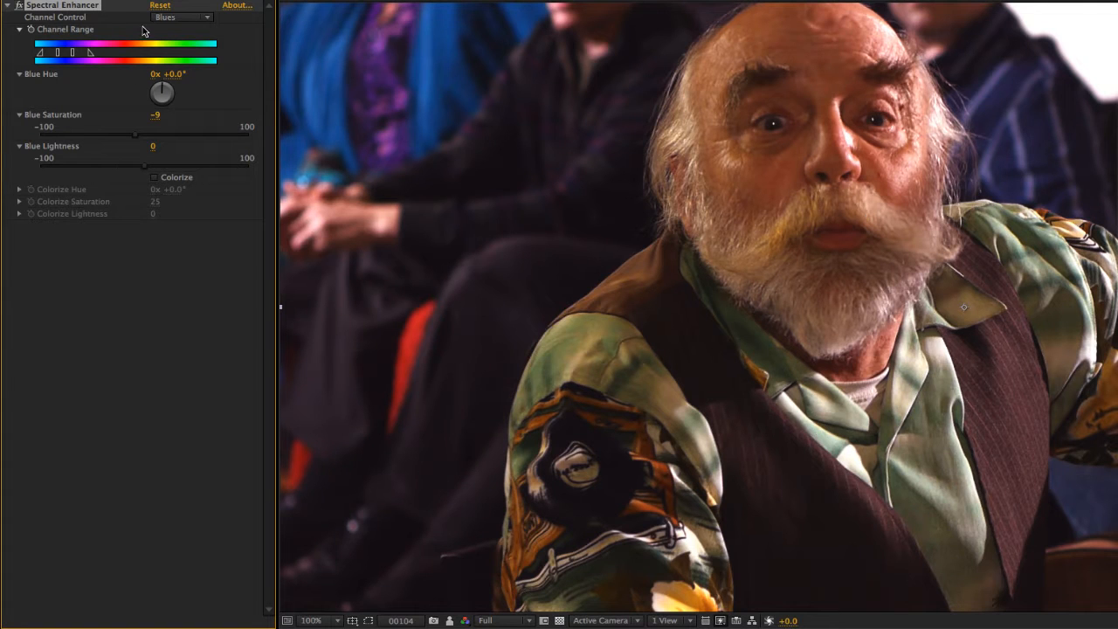
Return to the Reds channel in Spectral Enhancer and lower its saturation to -24
click(168, 18)
click(183, 48)
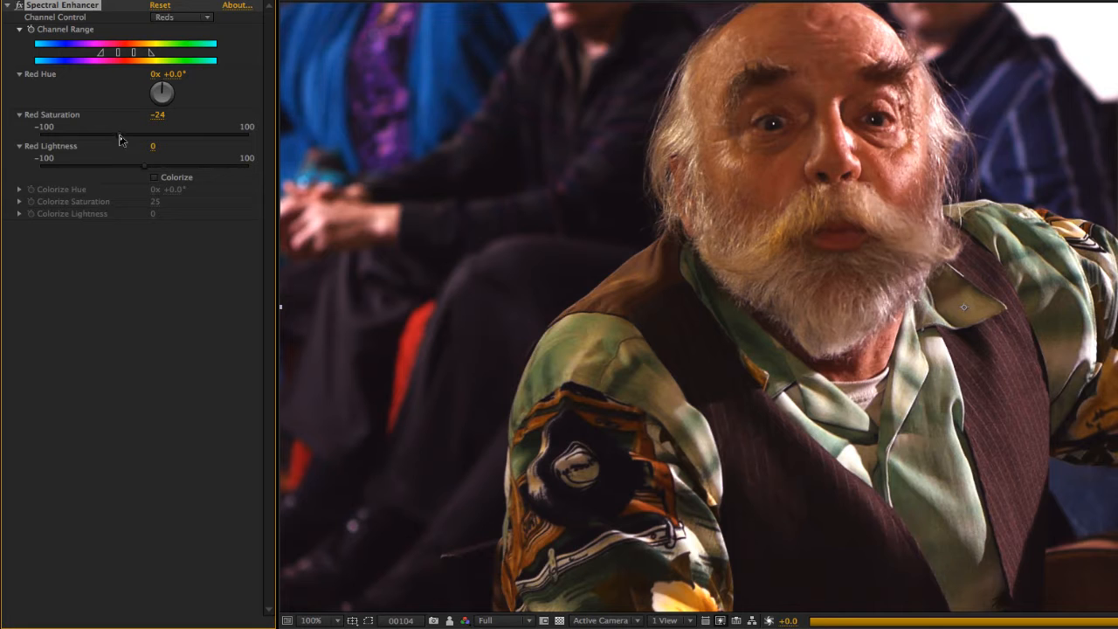
click(167, 292)
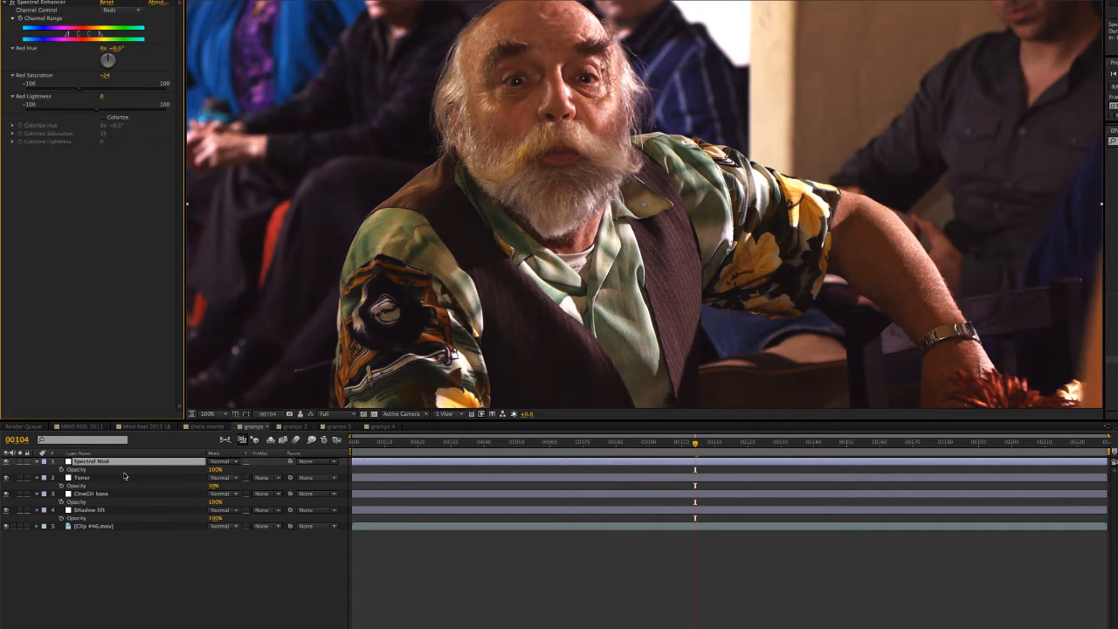
Select the Toner layer, switch to the gramps 2 composition, and select its steel dirt mod layer
click(125, 477)
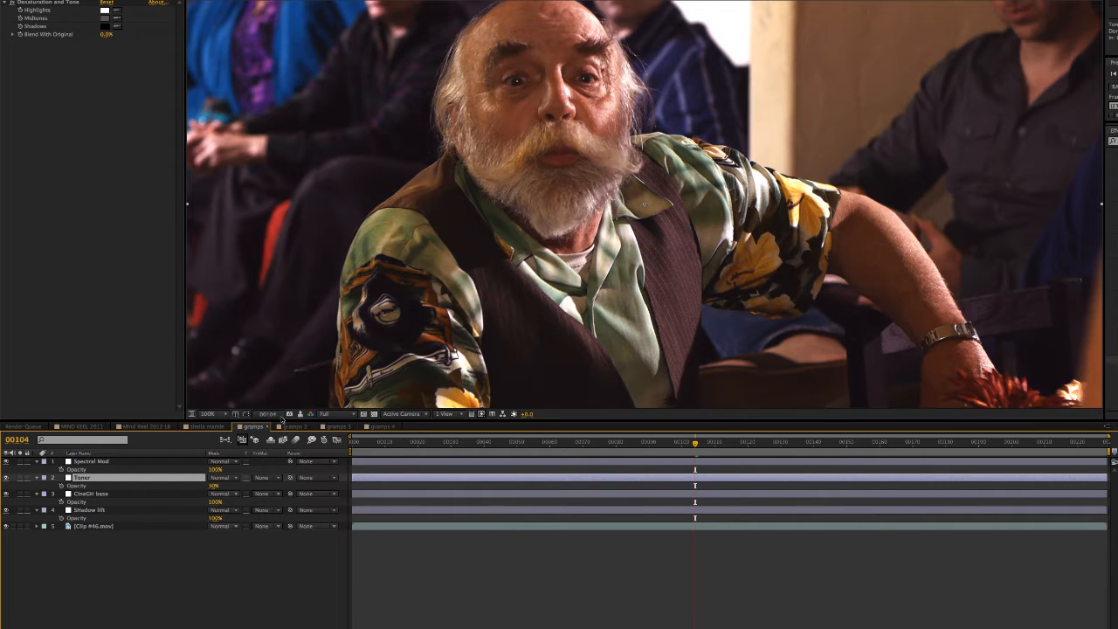
click(295, 427)
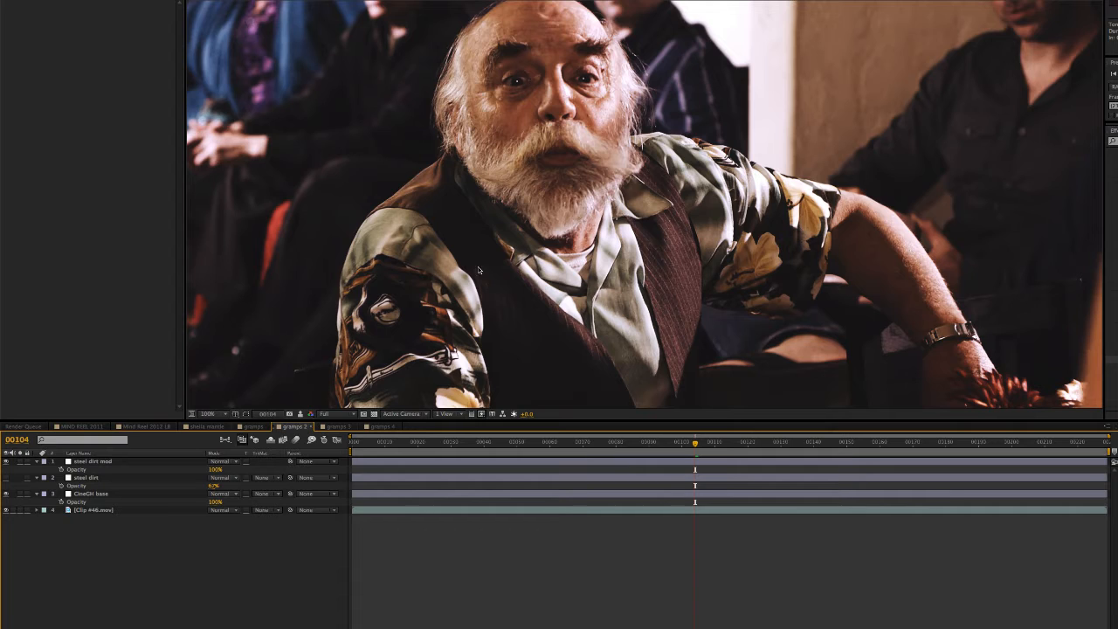
click(122, 464)
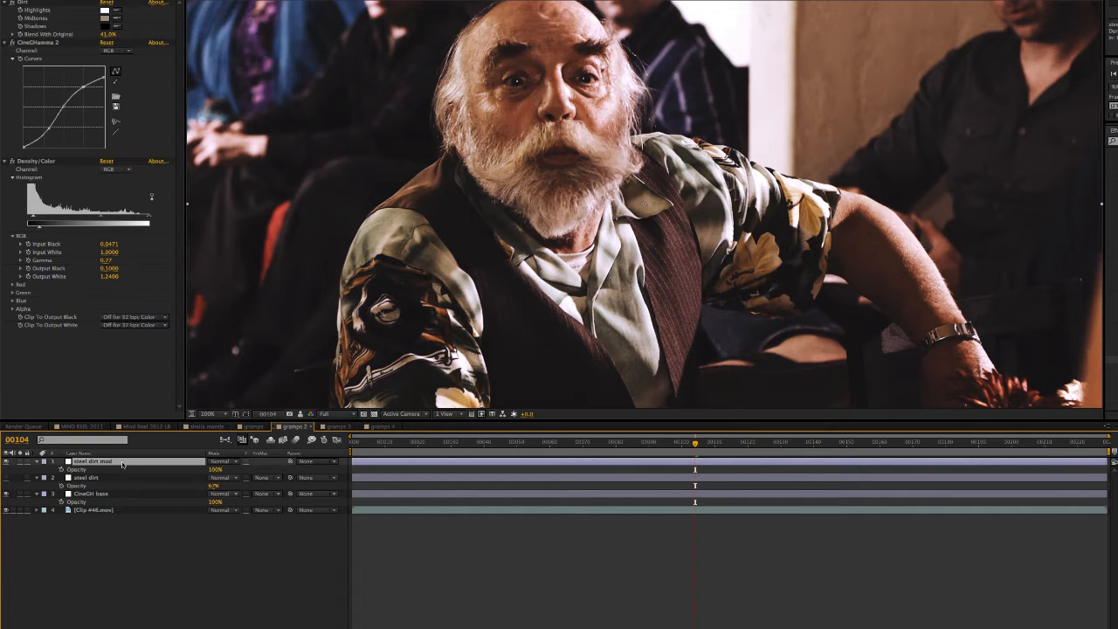
Hide the steel dirt mod layer, make steel dirt visible, and raise the steel dirt layer's opacity to 100%
click(6, 462)
click(6, 478)
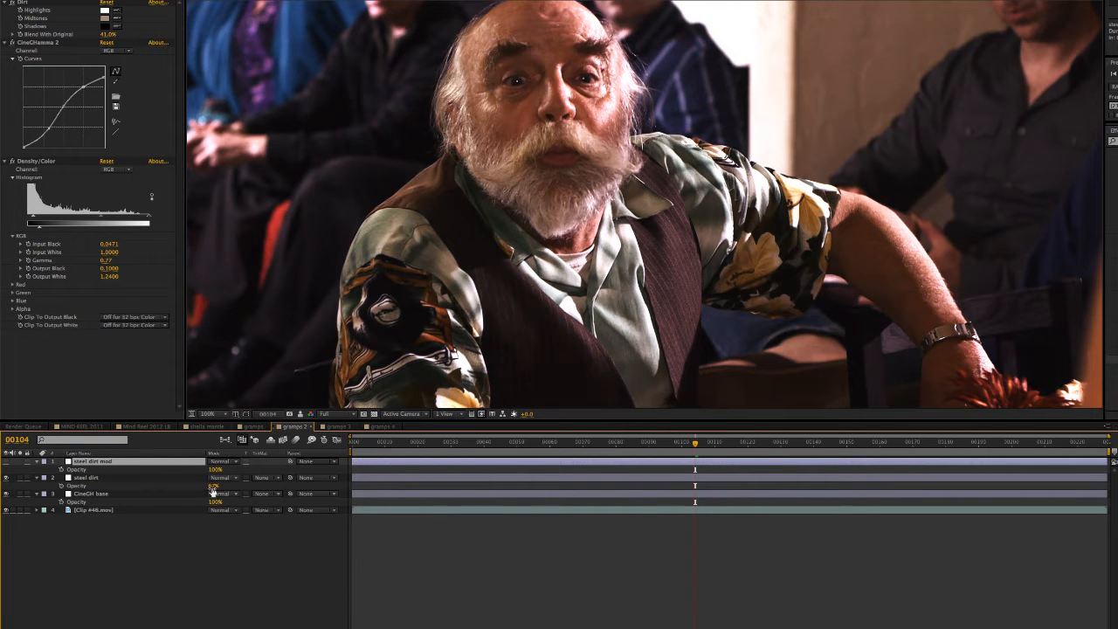
drag(213, 486, 281, 487)
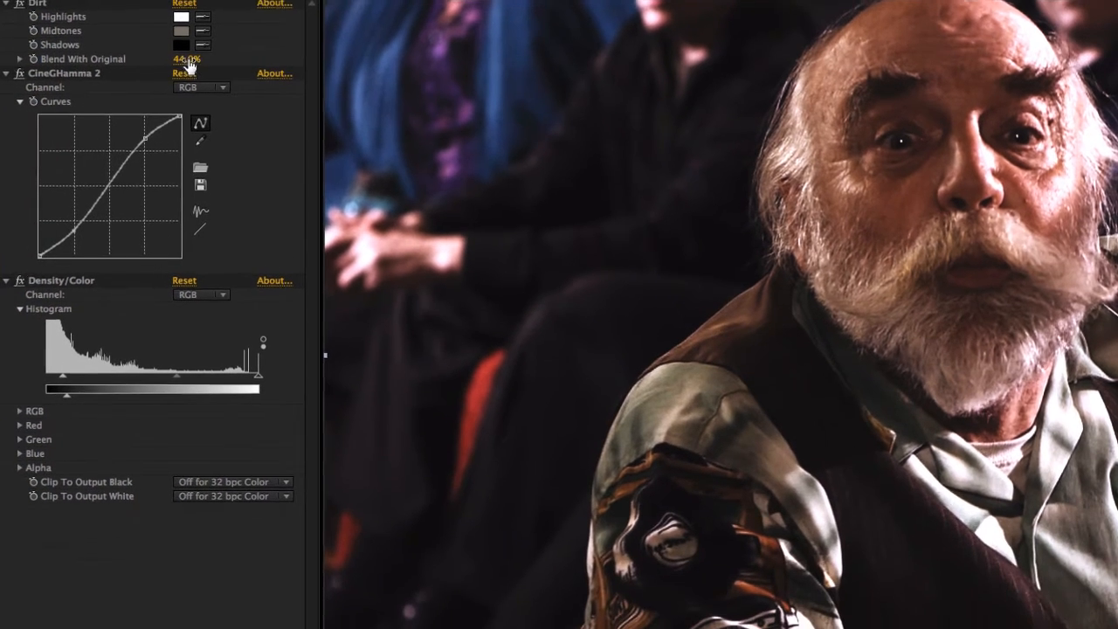
Try Blend With Original at values such as 75%, 50% and 0% in the steel dirt layer's Dirt effect, and undo the changes
drag(176, 116, 179, 114)
drag(208, 56, 216, 56)
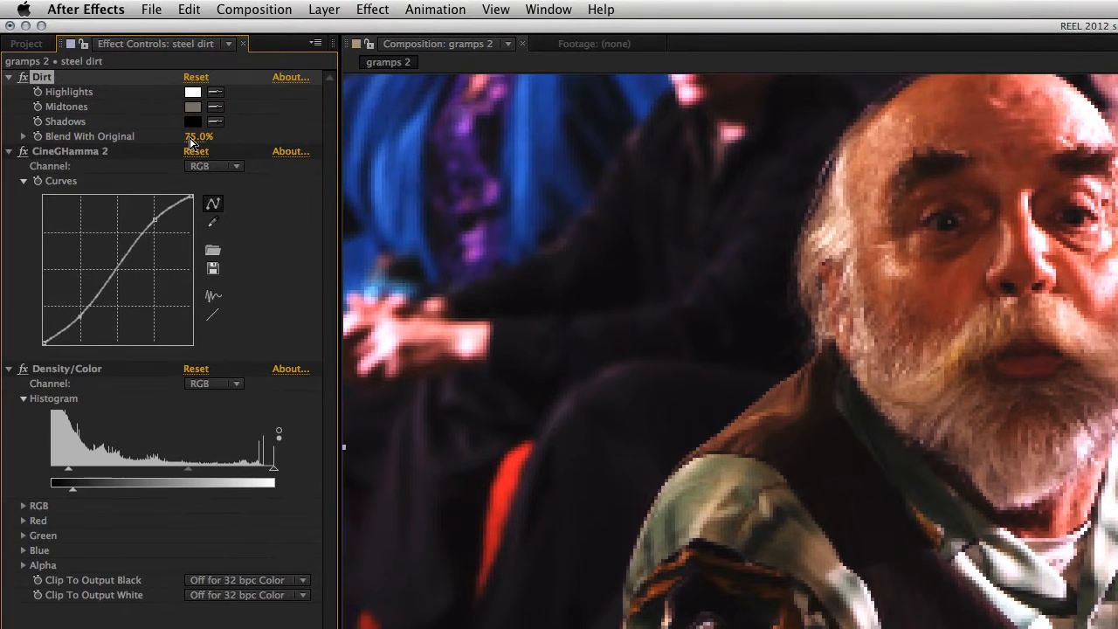
mouse_move(192, 136)
mouse_down()
mouse_move(257, 137)
mouse_move(211, 137)
mouse_up()
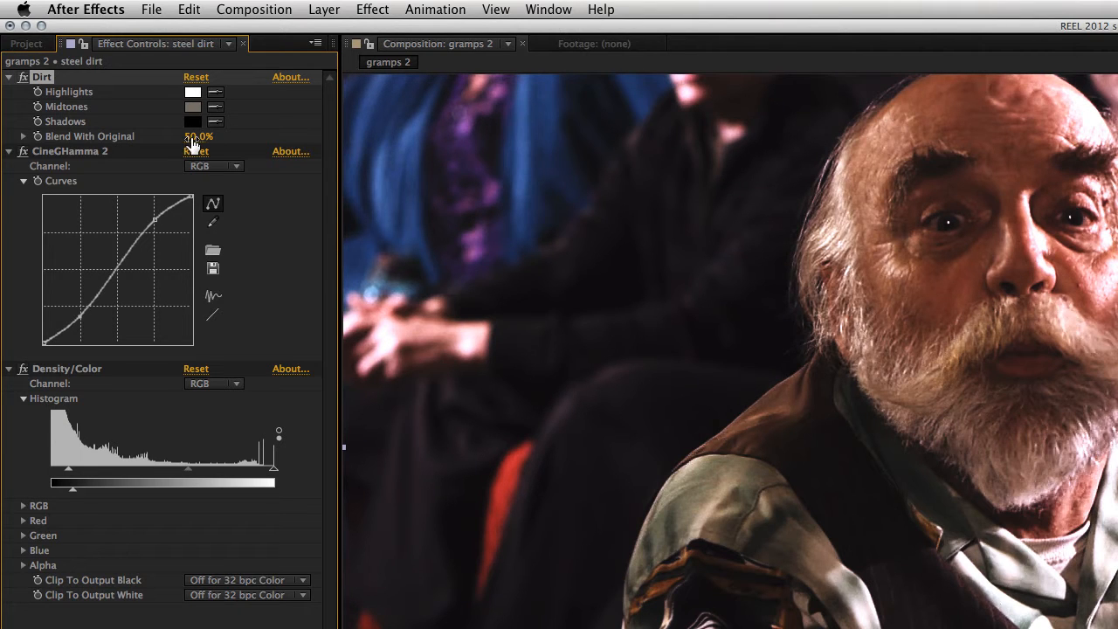
drag(192, 138, 149, 138)
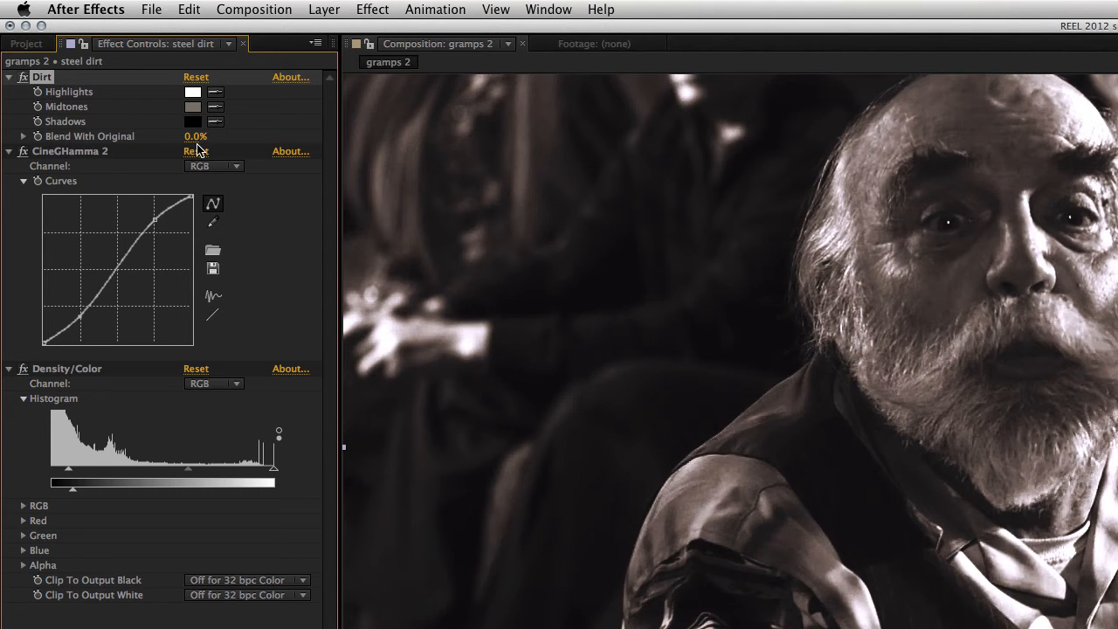
drag(191, 137, 218, 137)
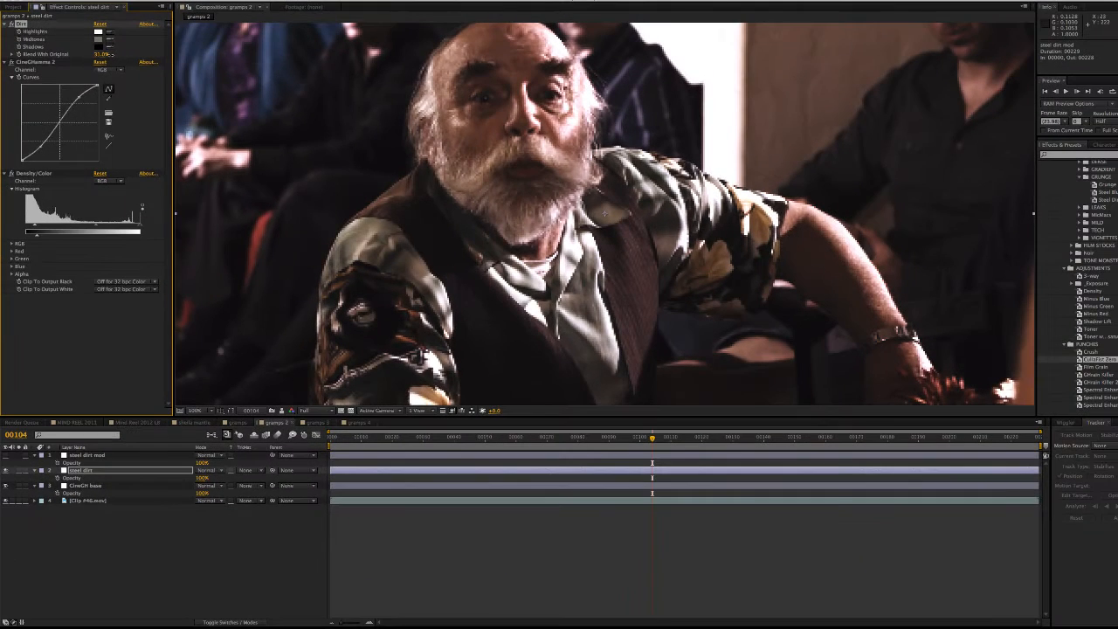
drag(107, 55, 116, 57)
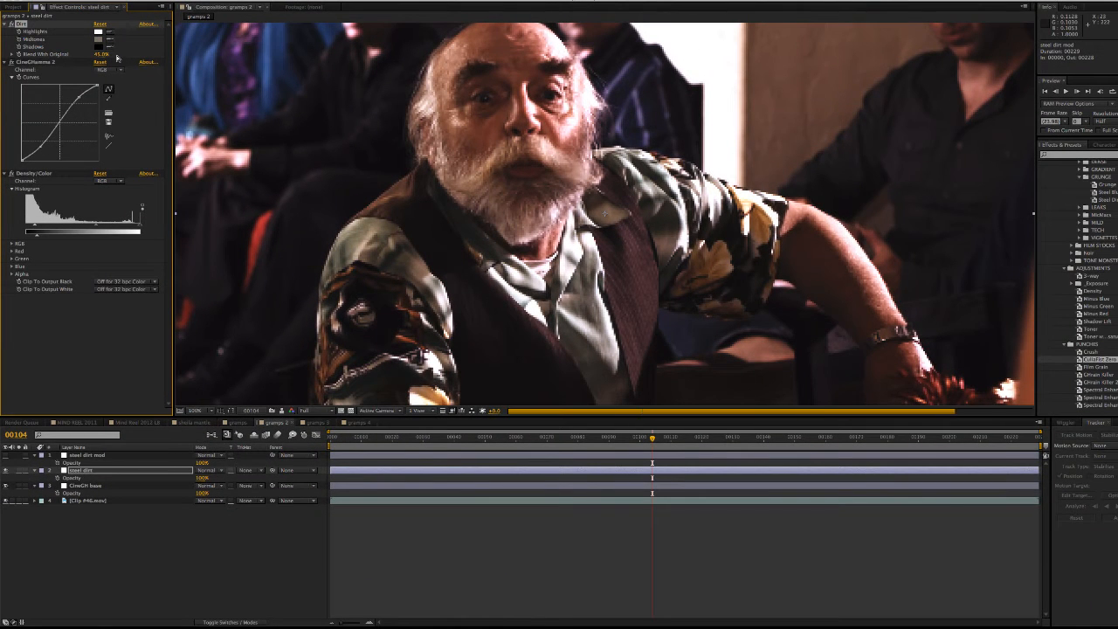
key(ctrl+z)
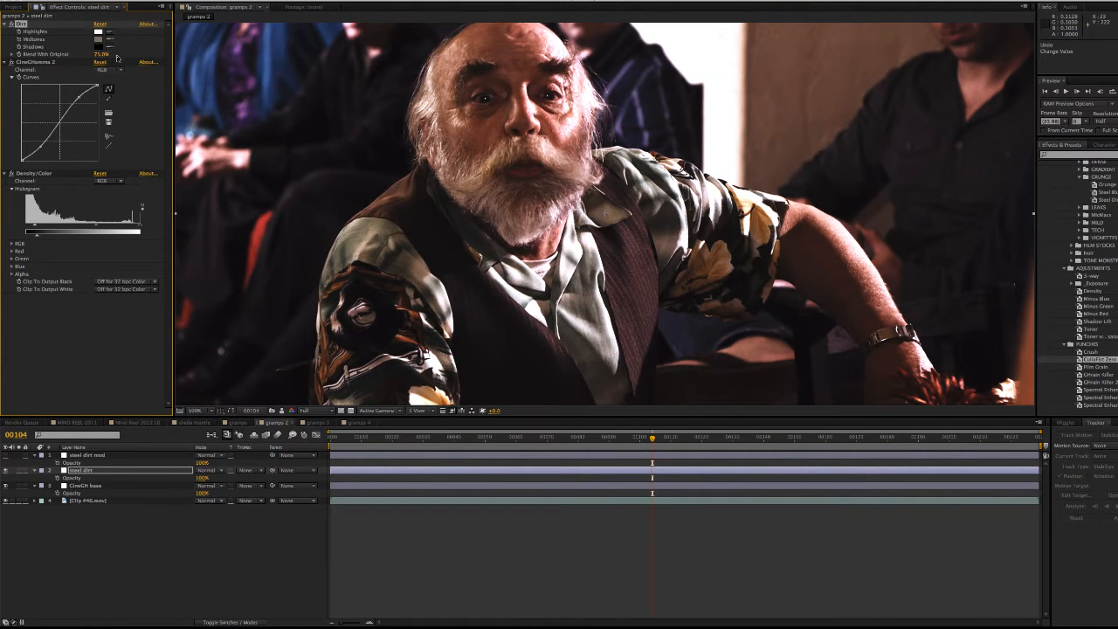
key(ctrl+z)
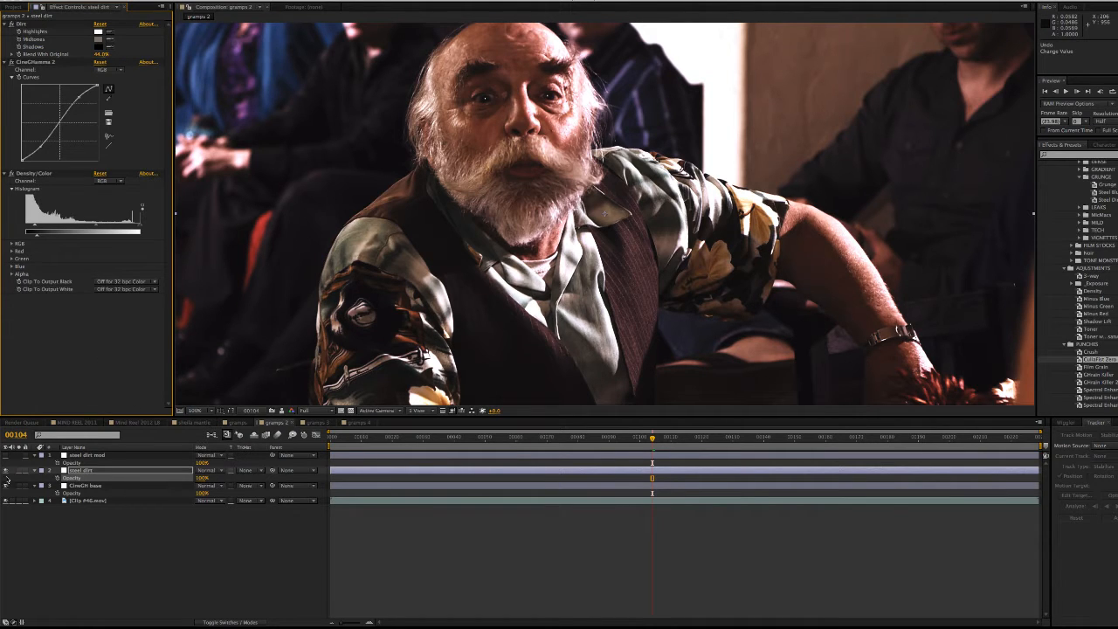
Hide the steel dirt layer and make the steel dirt mod layer visible again
click(6, 471)
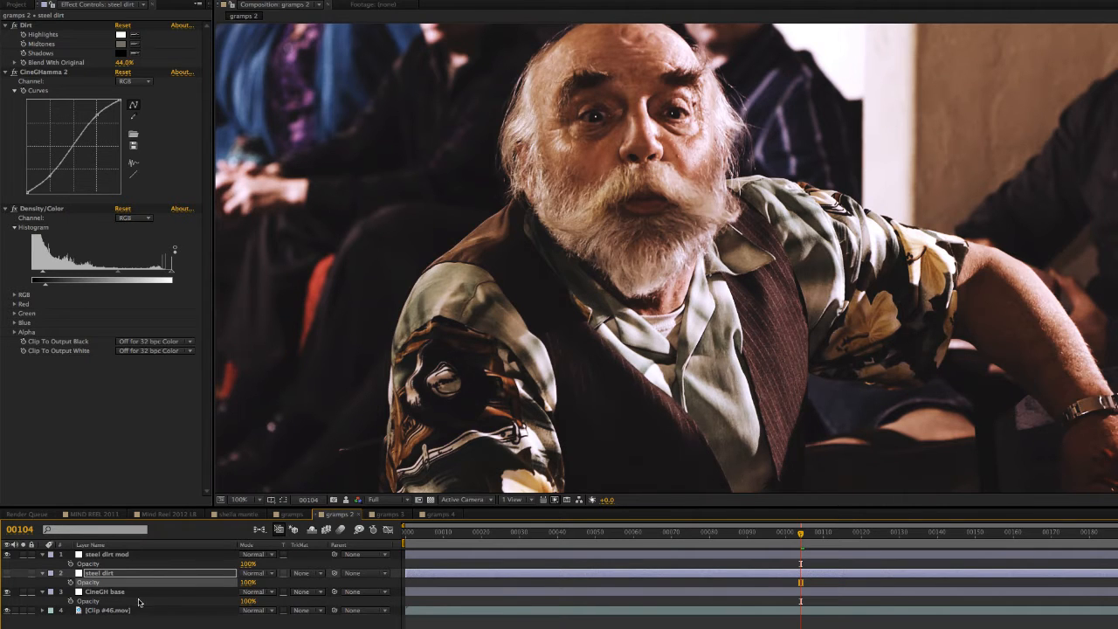
Select the steel dirt mod layer and compare the image with steel dirt mod and CineGH base switched off and on
click(155, 557)
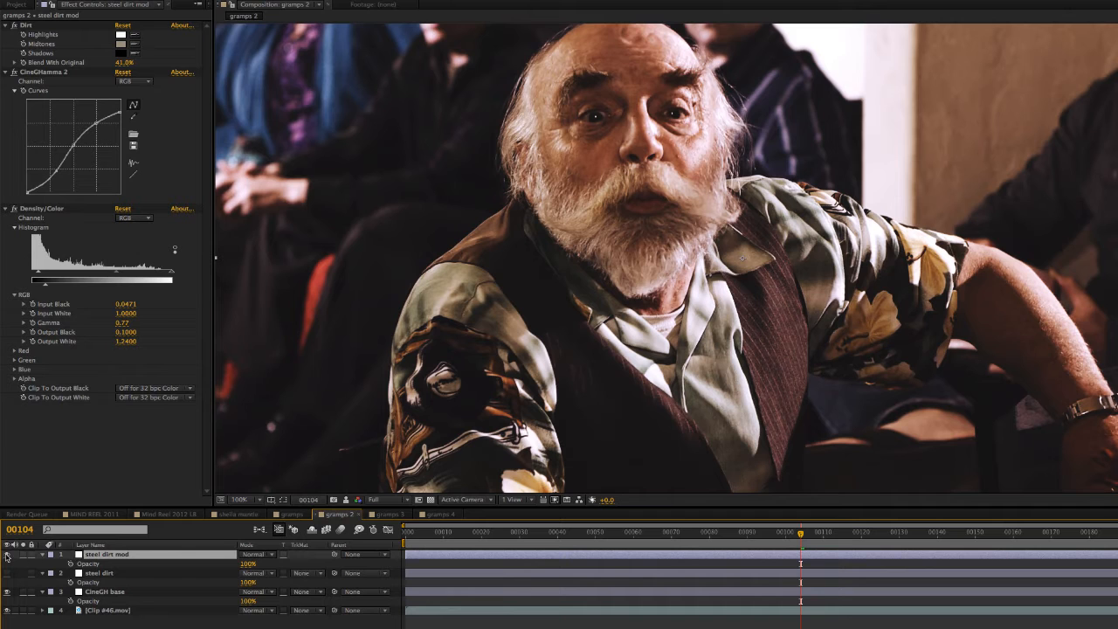
click(7, 555)
click(7, 593)
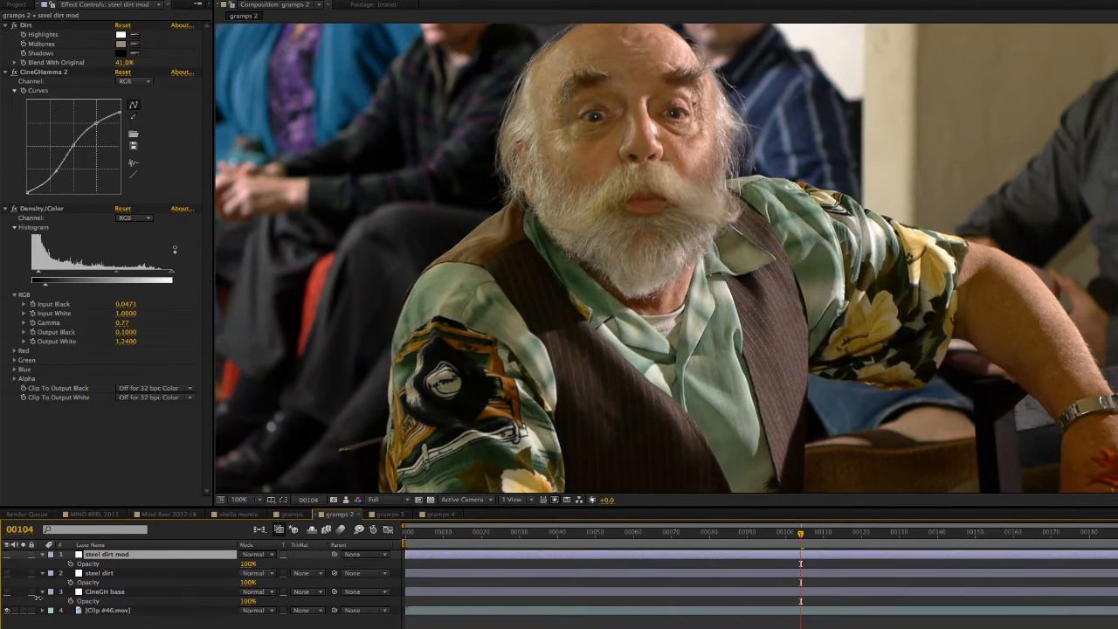
click(7, 593)
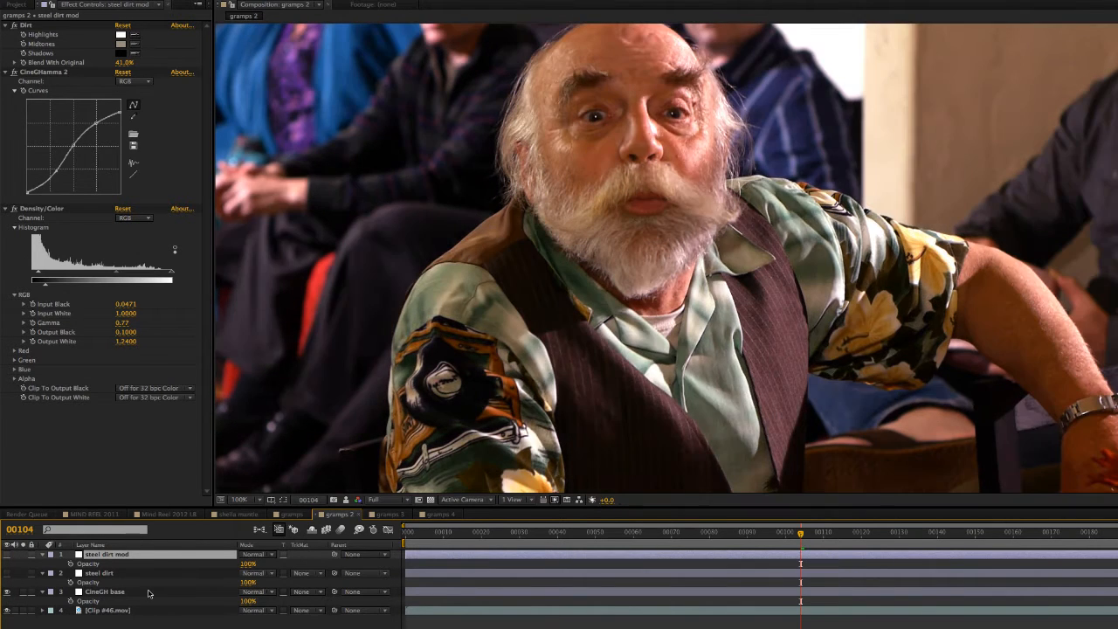
click(6, 556)
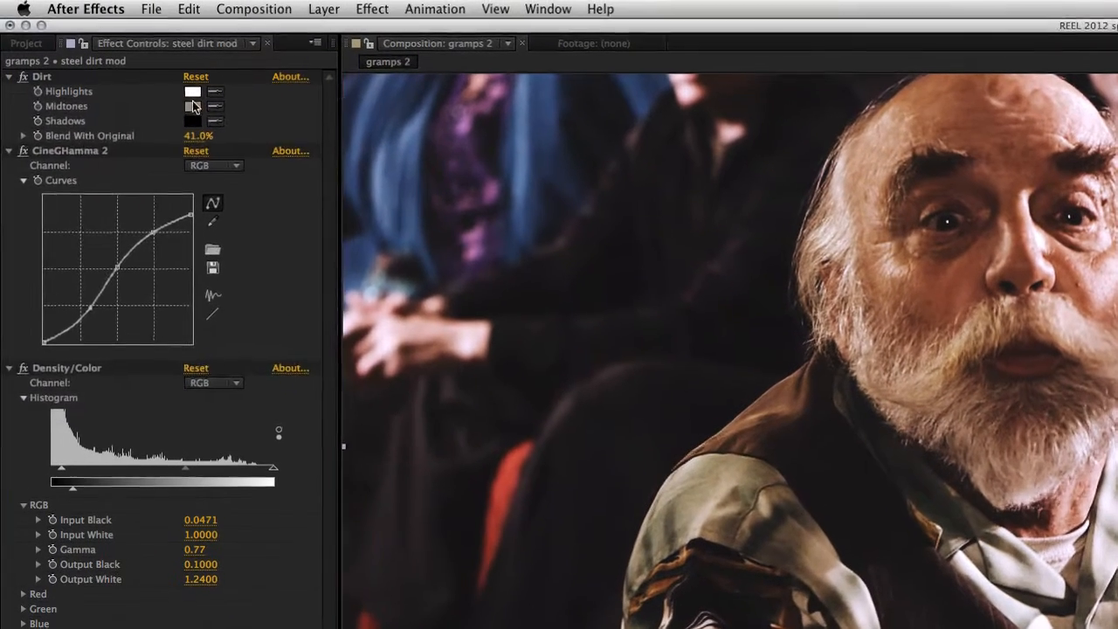
Examine the Dirt effect's Midtones color on steel dirt mod, and compare the image with CineGHamma 2 disabled and enabled
click(121, 43)
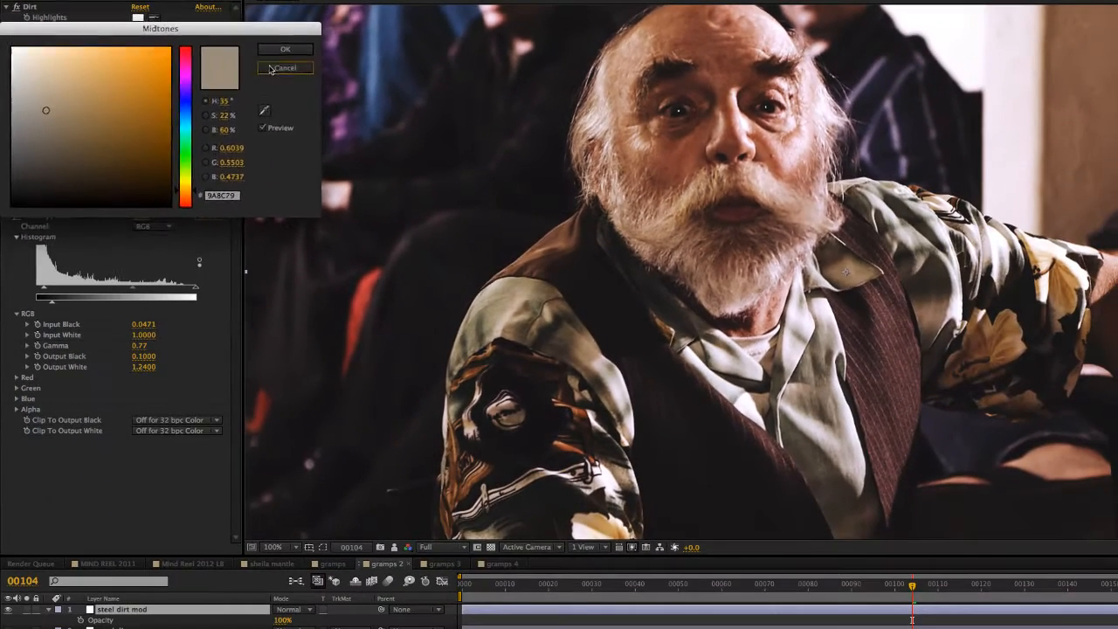
click(285, 68)
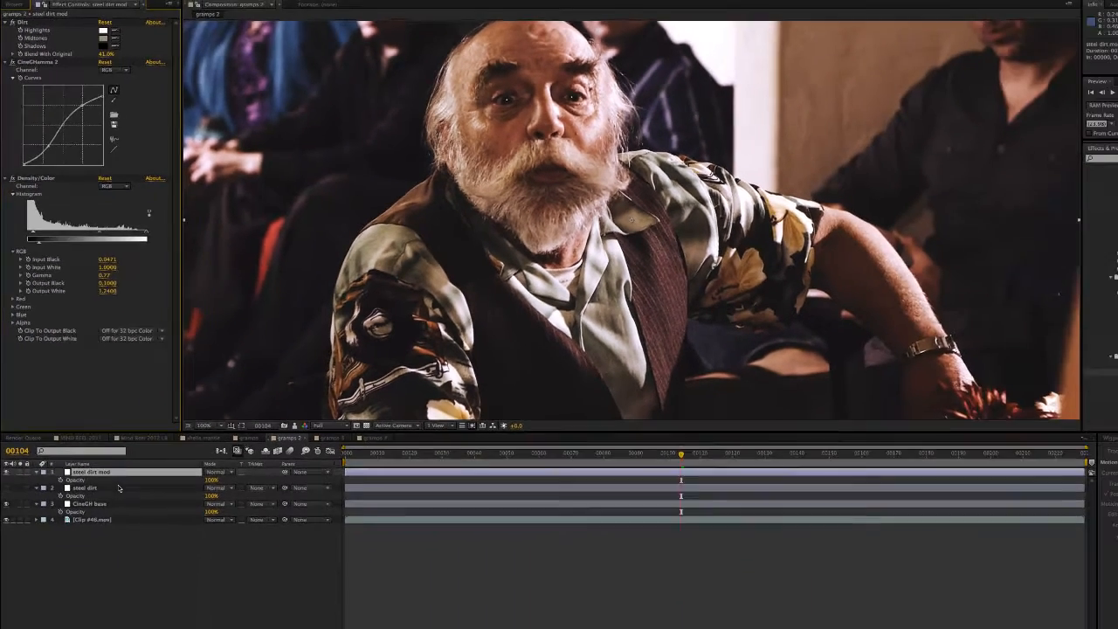
click(114, 471)
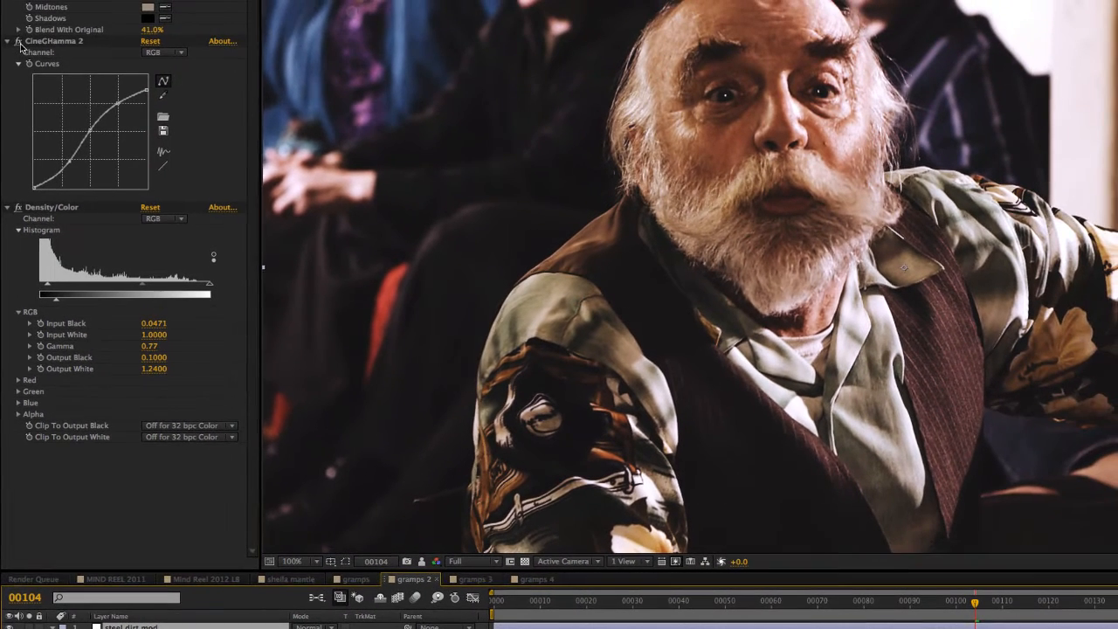
click(18, 42)
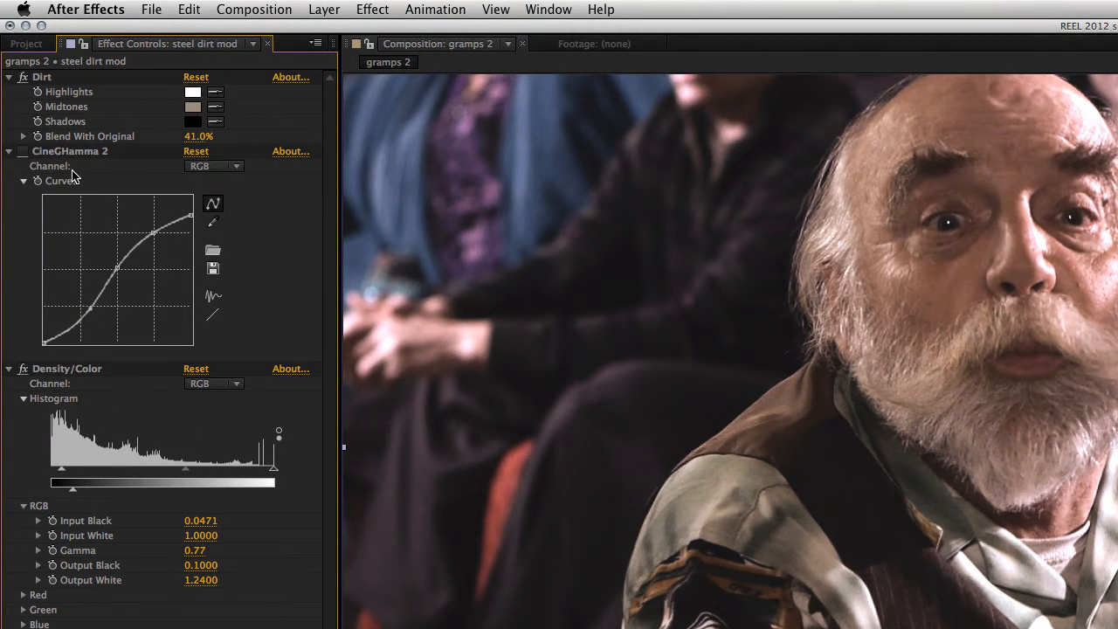
click(22, 152)
Try a darker 464037 and a lighter AD9F8B as the Dirt effect's Midtones color on steel dirt mod, and cancel the change
click(192, 107)
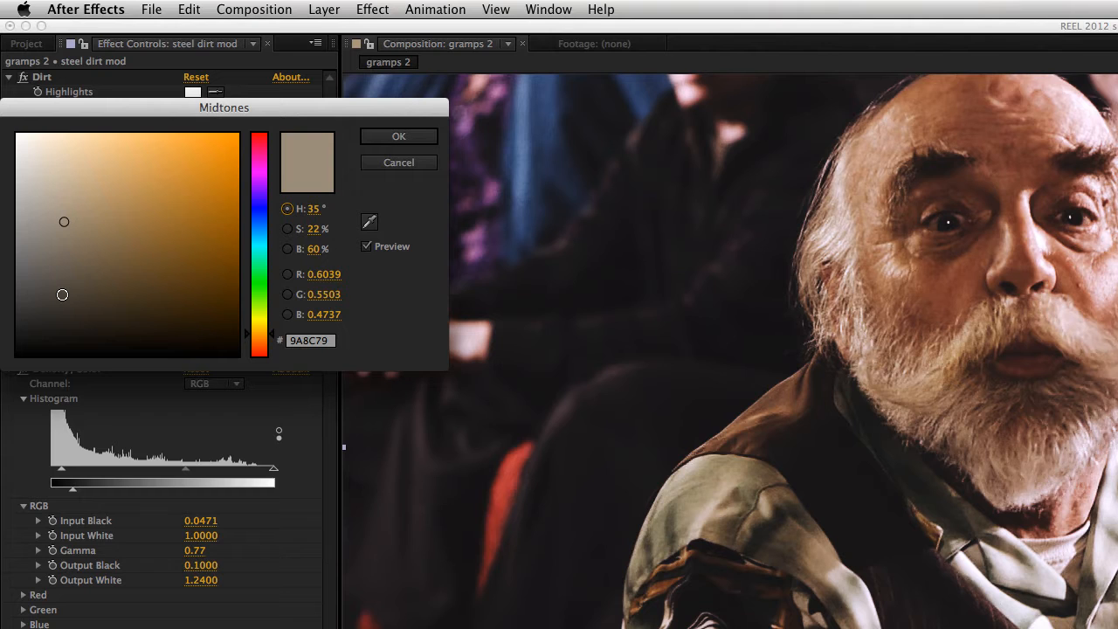
click(62, 295)
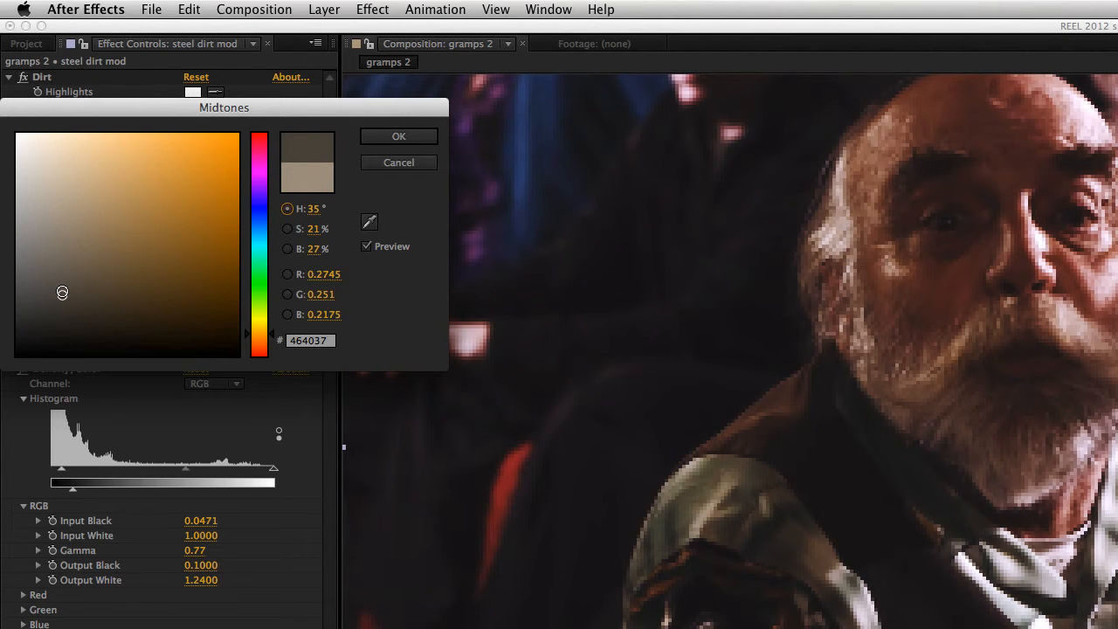
click(60, 205)
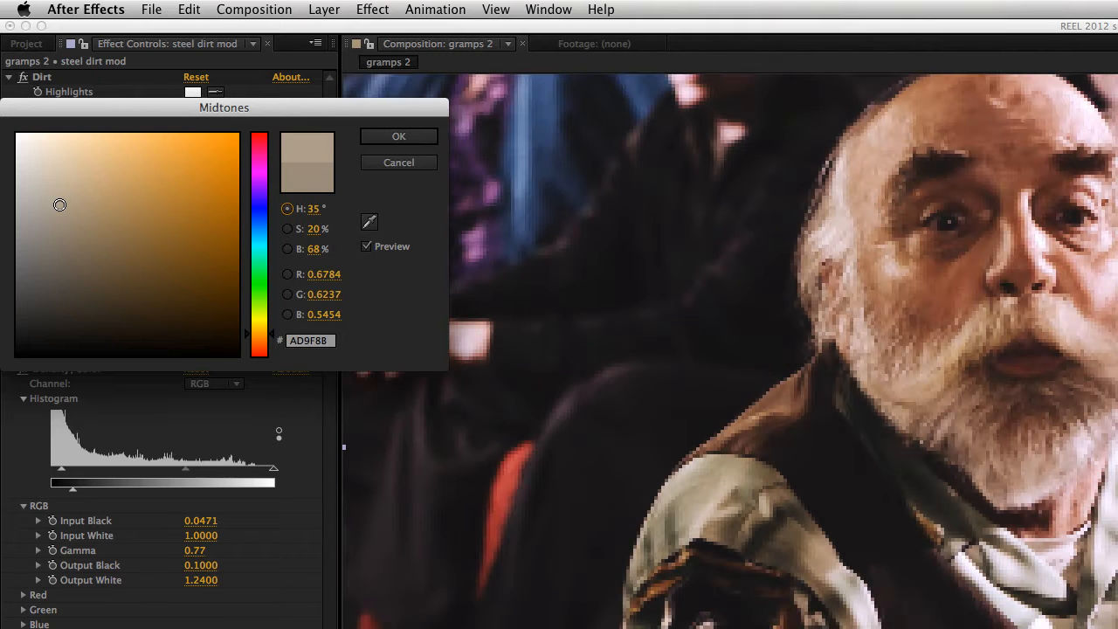
click(400, 165)
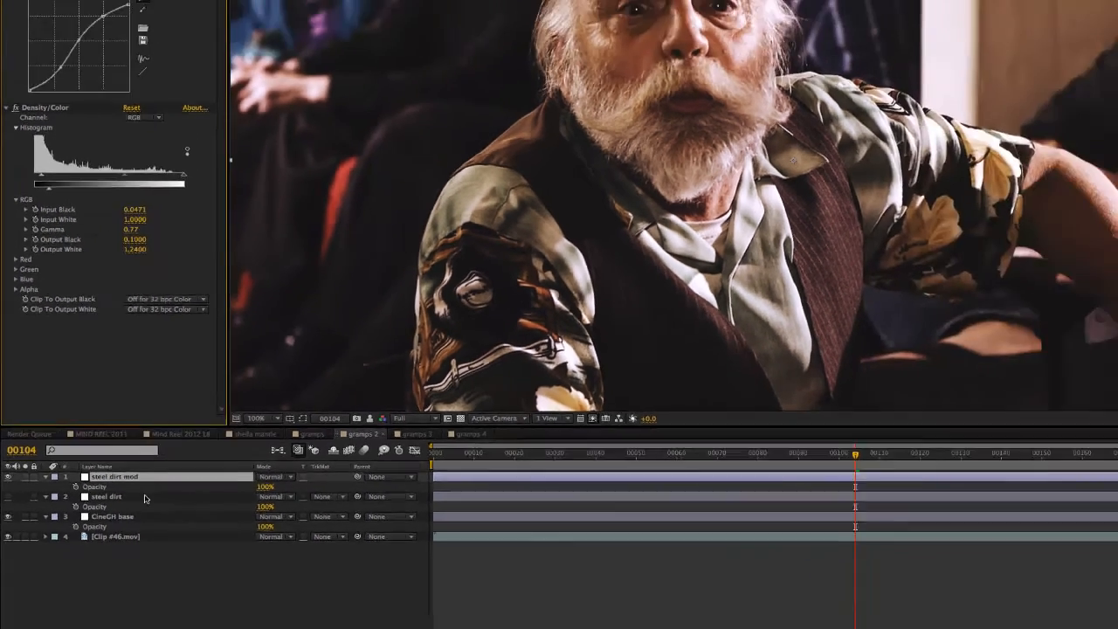
Expand the Density/Color RGB values of the steel dirt layer and compare them with those of steel dirt mod
click(188, 530)
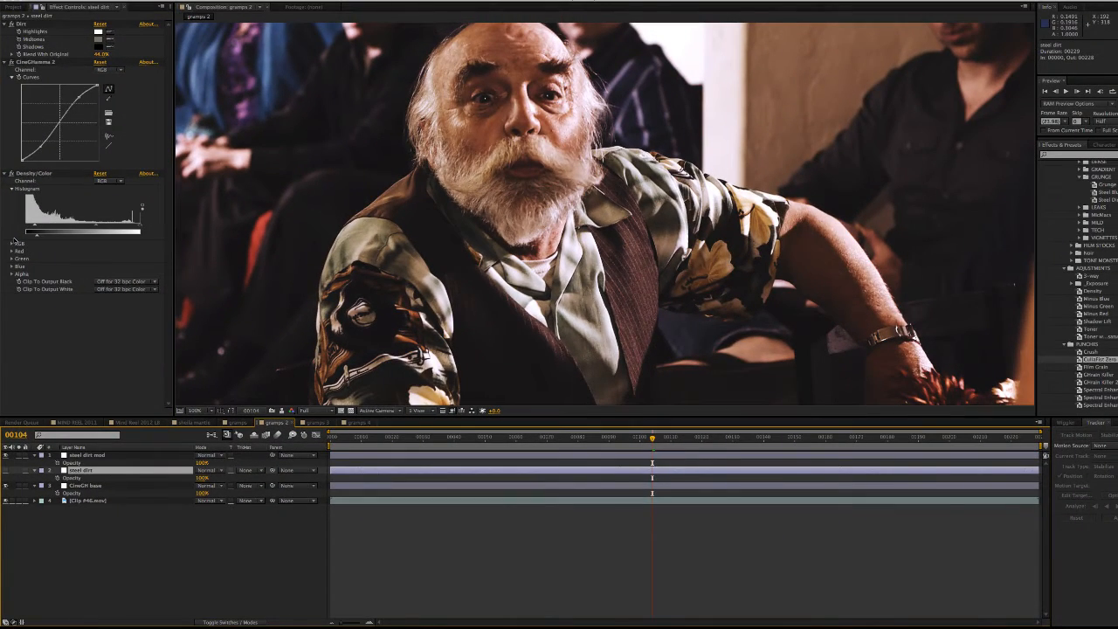
click(13, 243)
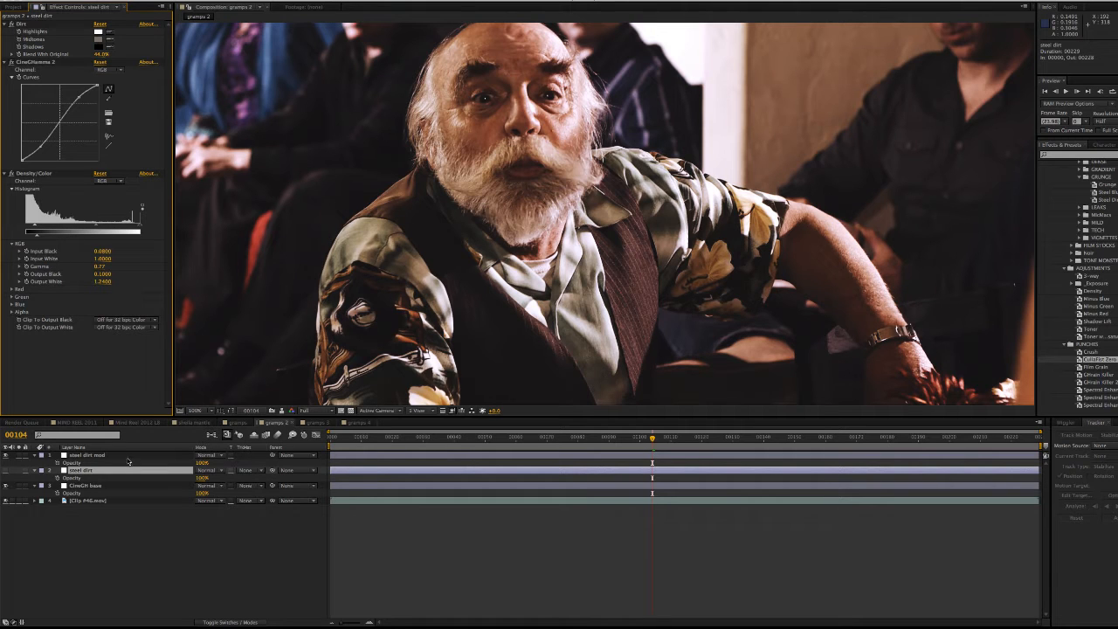
click(128, 456)
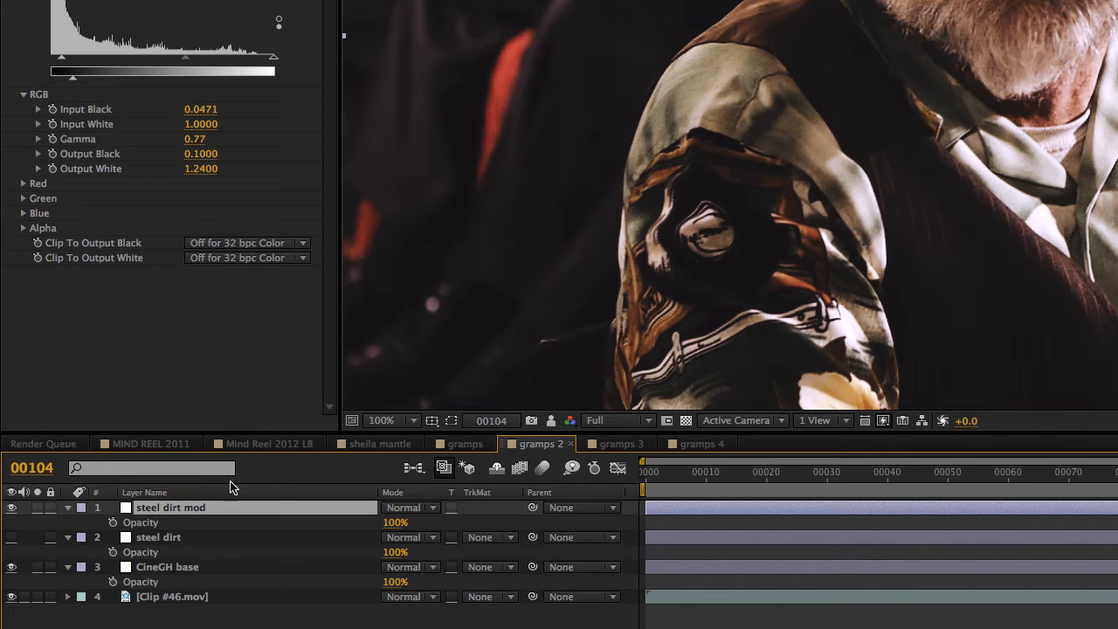
click(238, 540)
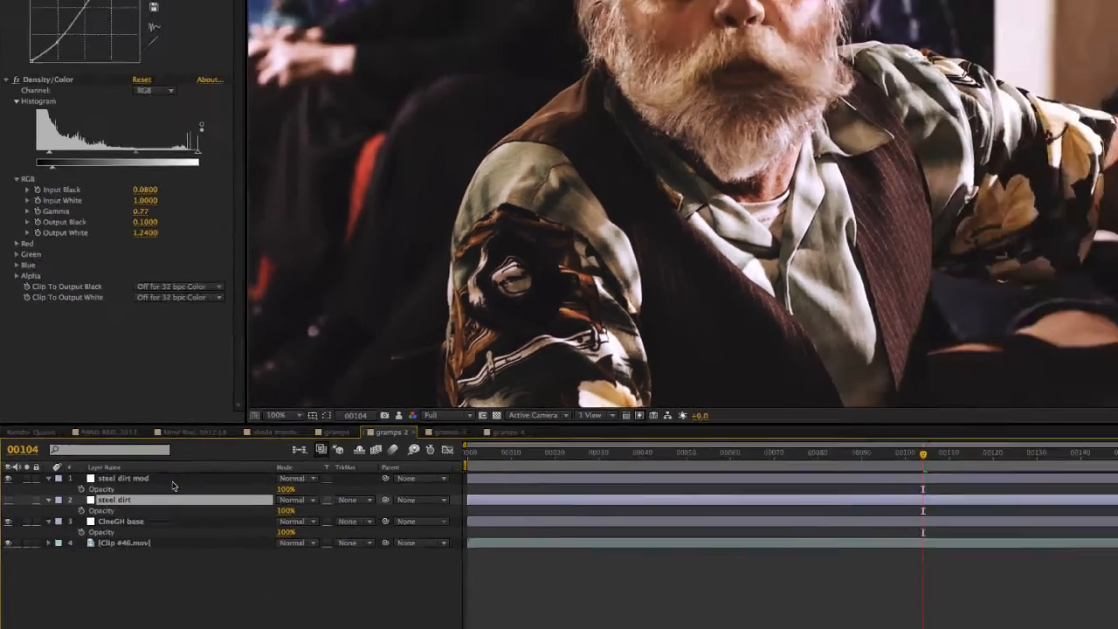
click(238, 510)
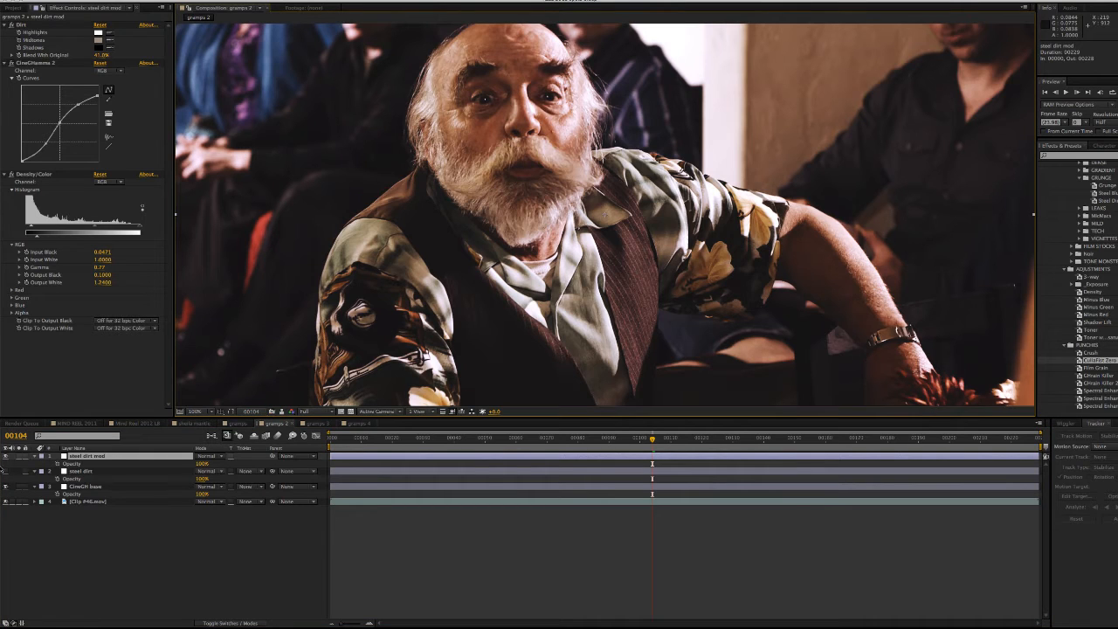
Hide the steel dirt mod layer, make steel dirt visible, and compare it repeatedly with the snapshot of the other look
click(5, 457)
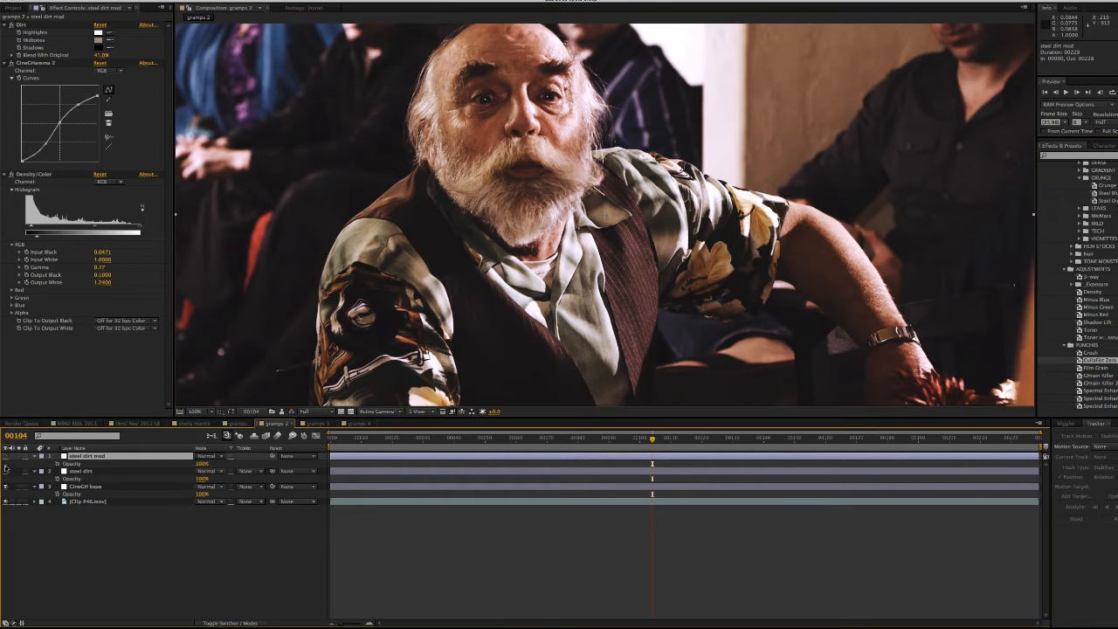
click(6, 471)
click(281, 412)
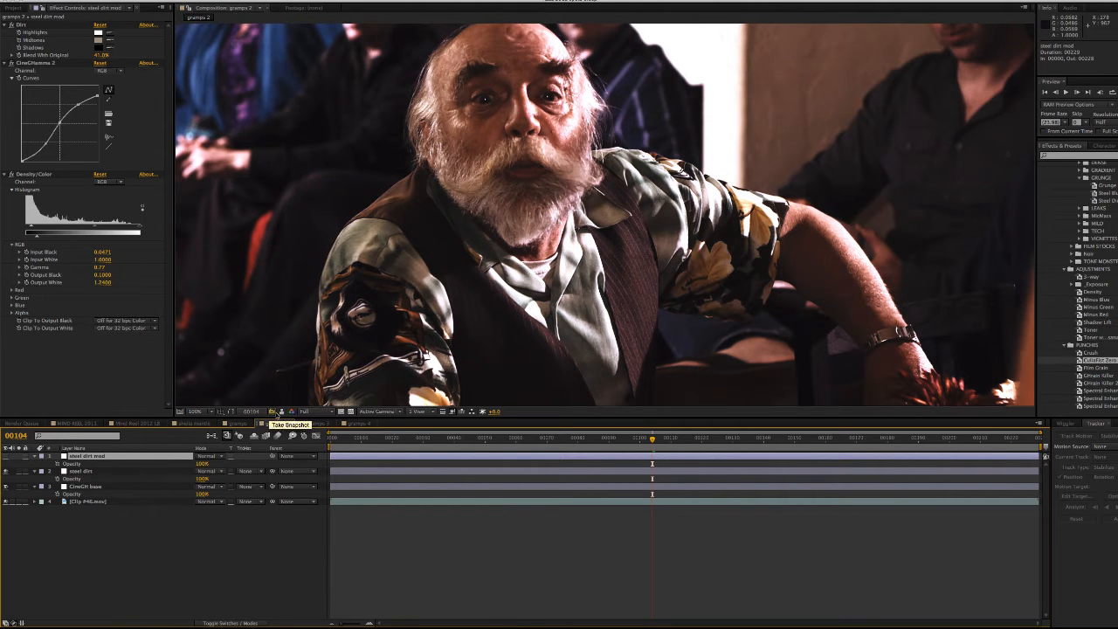
click(281, 411)
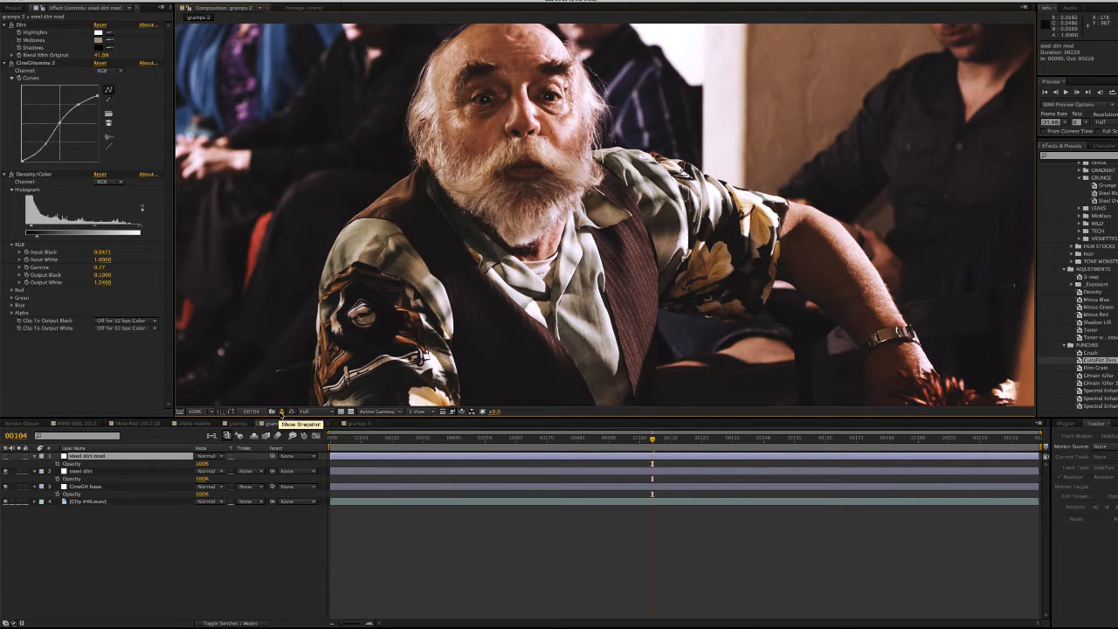
click(281, 411)
click(281, 411)
click(281, 412)
click(281, 411)
click(282, 411)
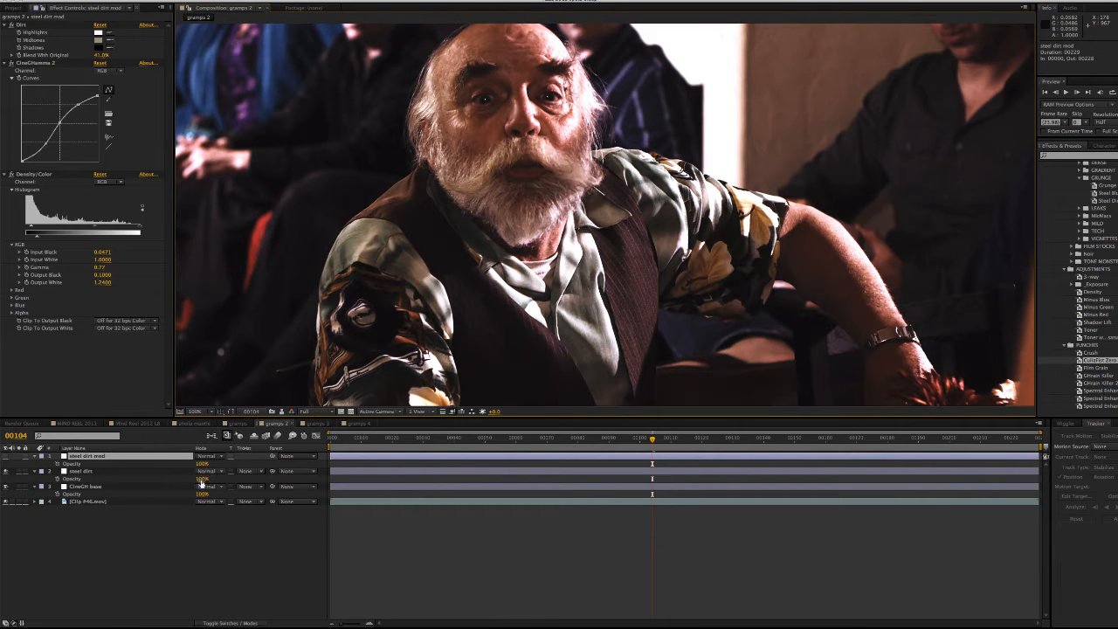
Lower the steel dirt layer's opacity to about 75% and compare the result repeatedly with the snapshot
drag(202, 480, 187, 480)
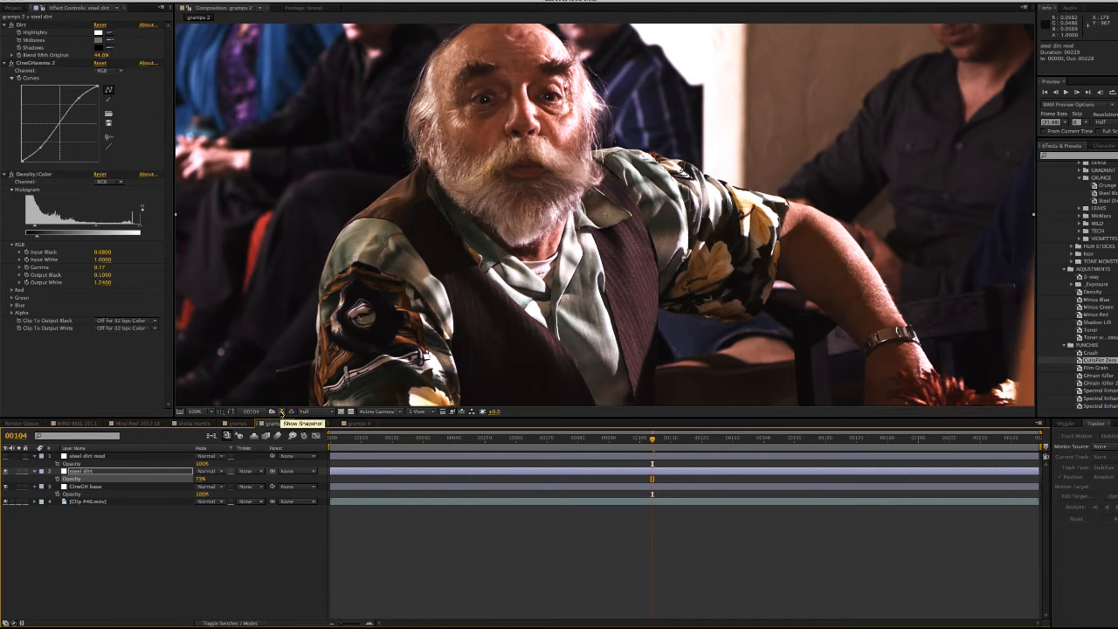
click(281, 411)
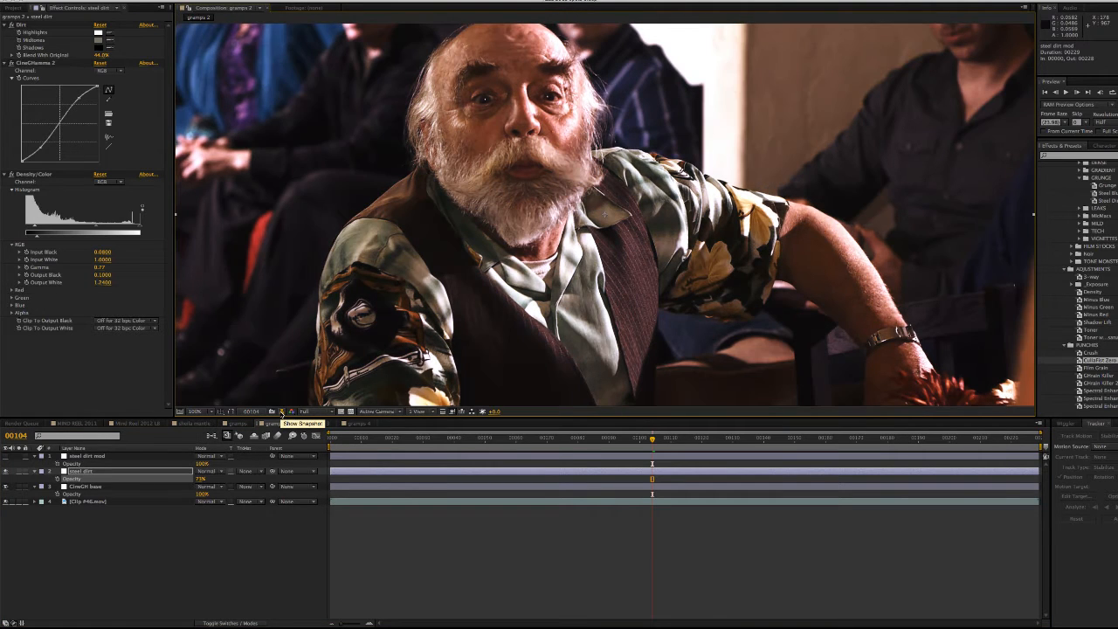
click(281, 412)
click(281, 411)
click(281, 411)
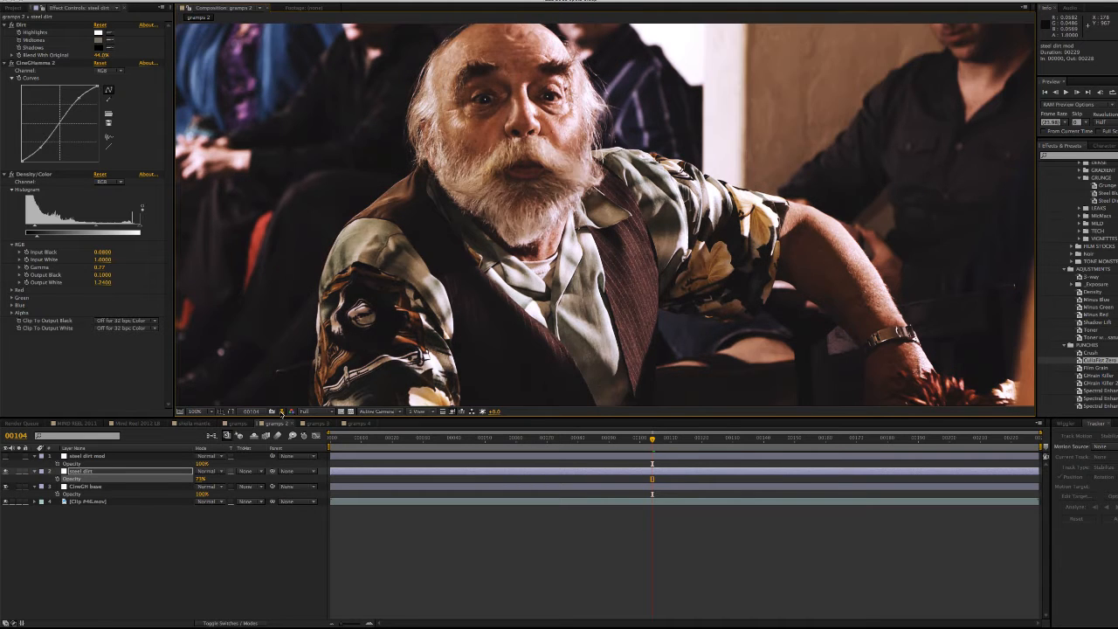
click(282, 412)
click(281, 411)
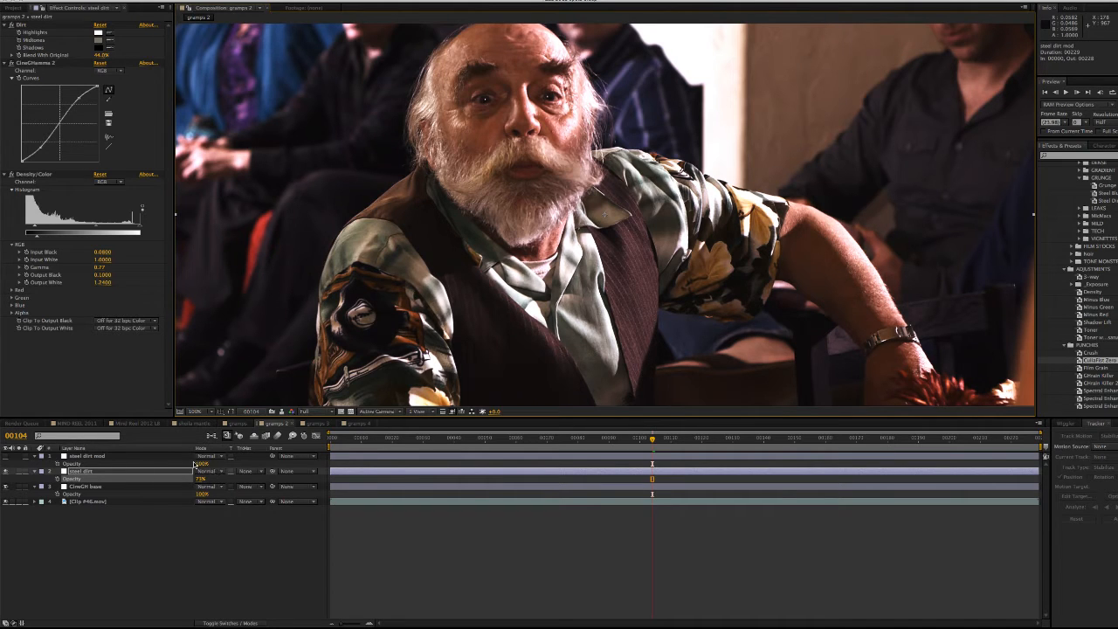
Hide steel dirt, make steel dirt mod visible, and lower the steel dirt mod layer's opacity to about 68%
click(6, 471)
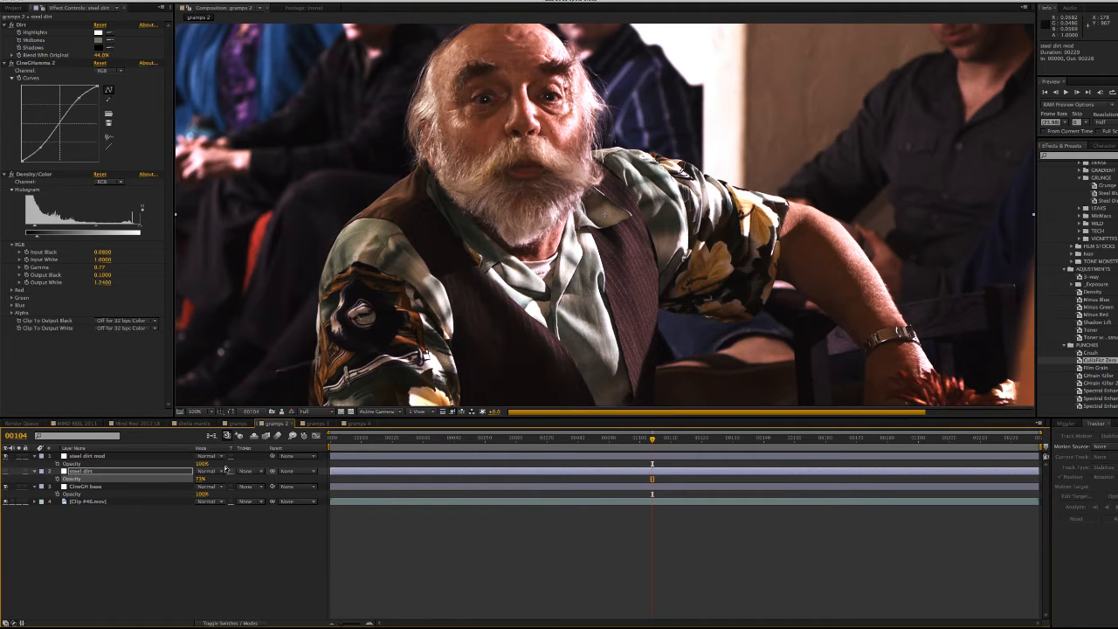
drag(202, 464, 188, 464)
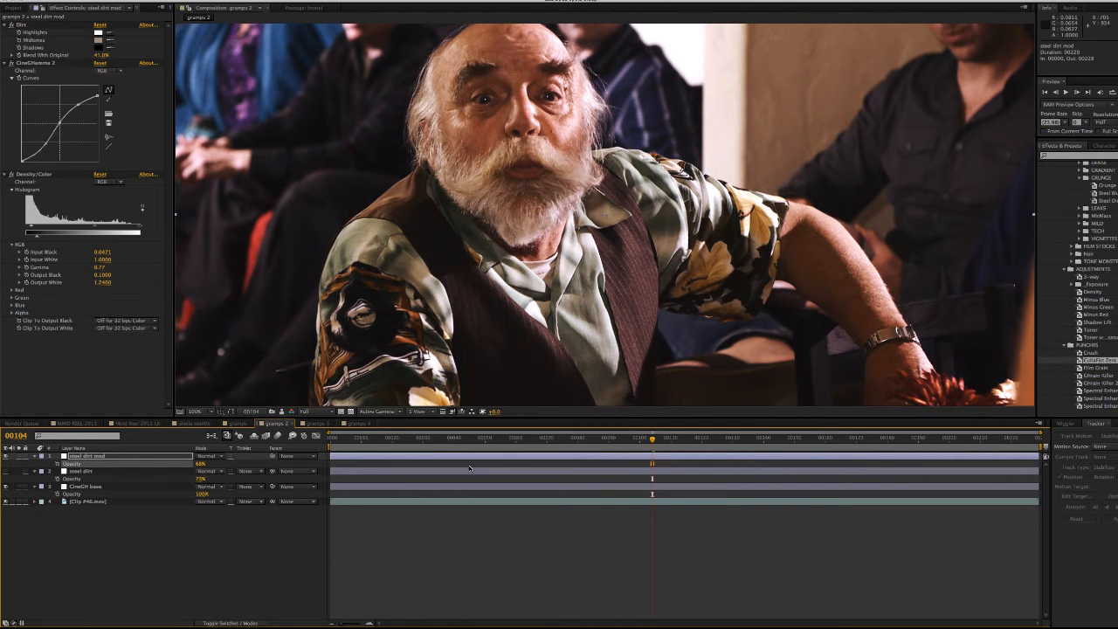
click(235, 576)
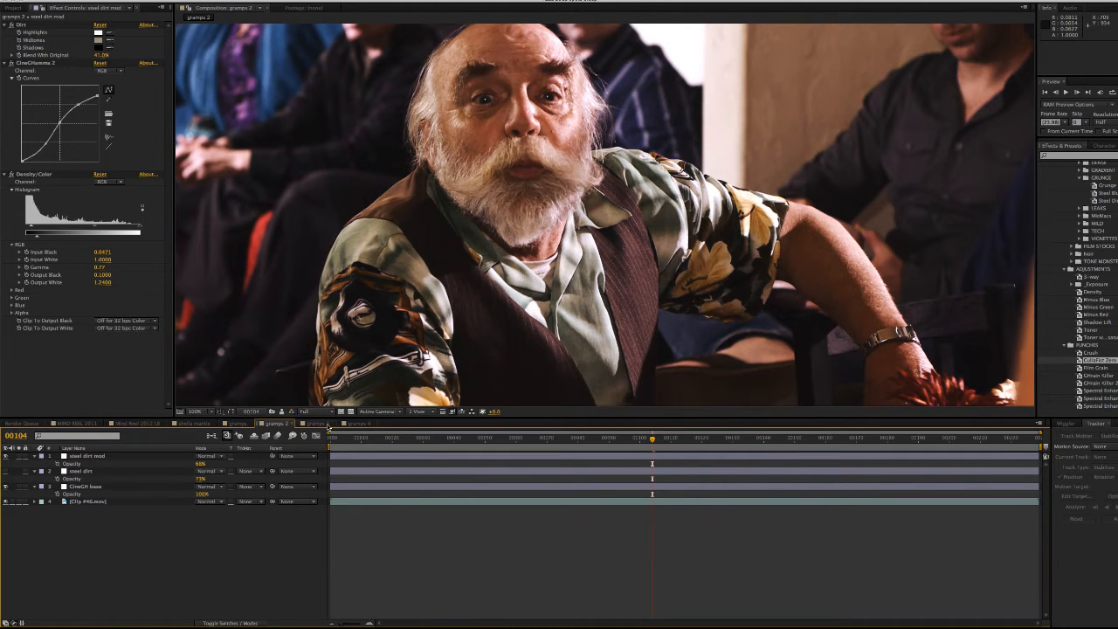
Switch to the gramps 3 composition, and compare the clip with the ColorFist layer hidden and visible
click(316, 424)
click(340, 456)
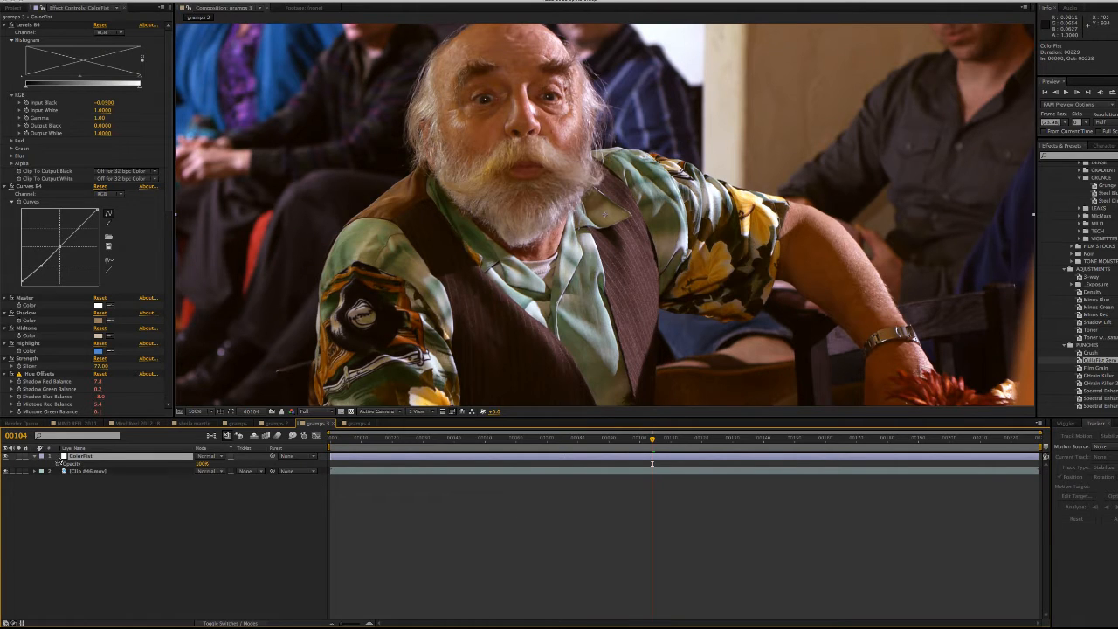
click(6, 456)
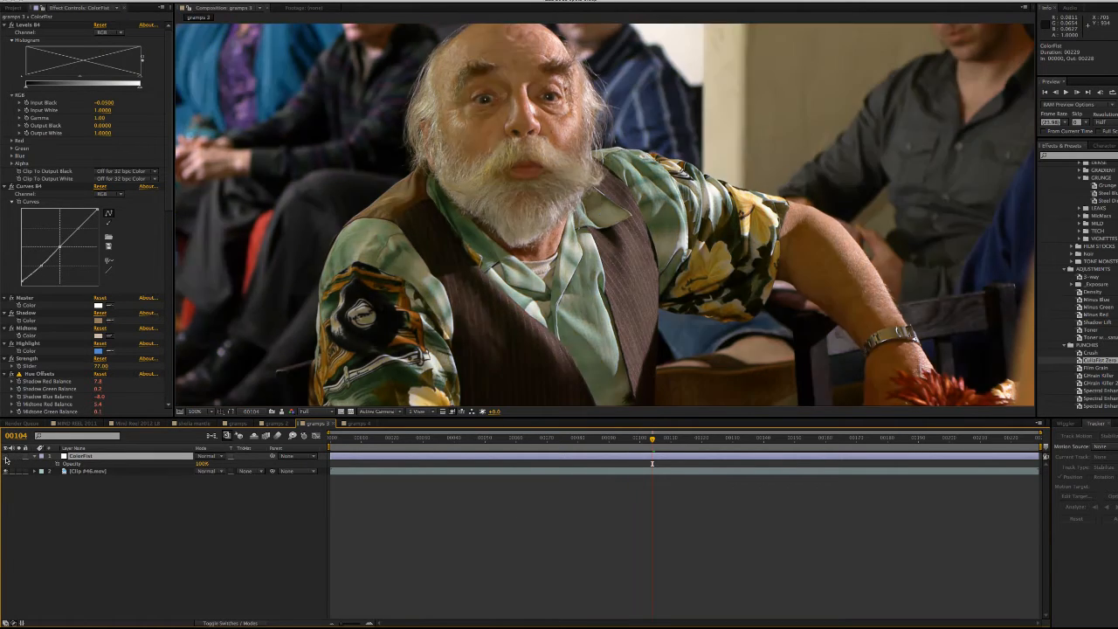
click(7, 456)
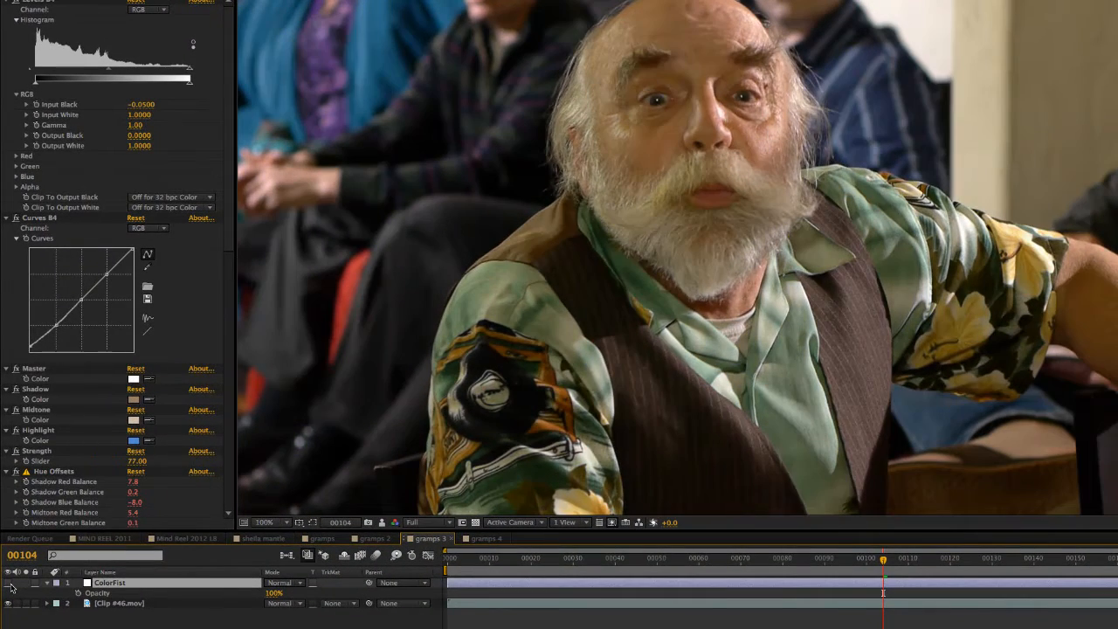
click(10, 583)
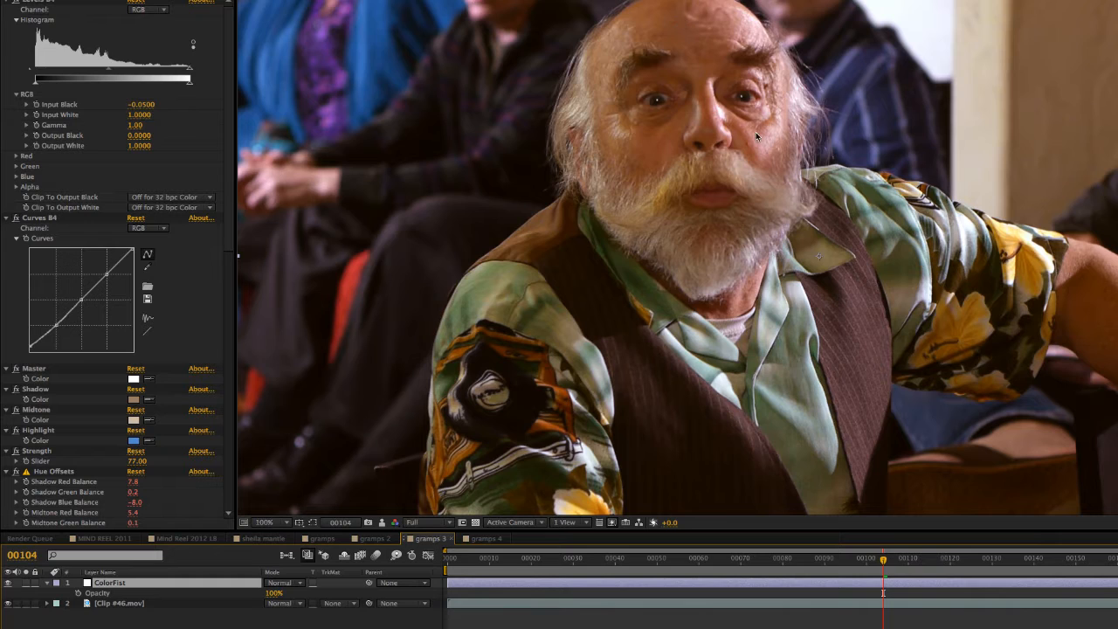
click(673, 623)
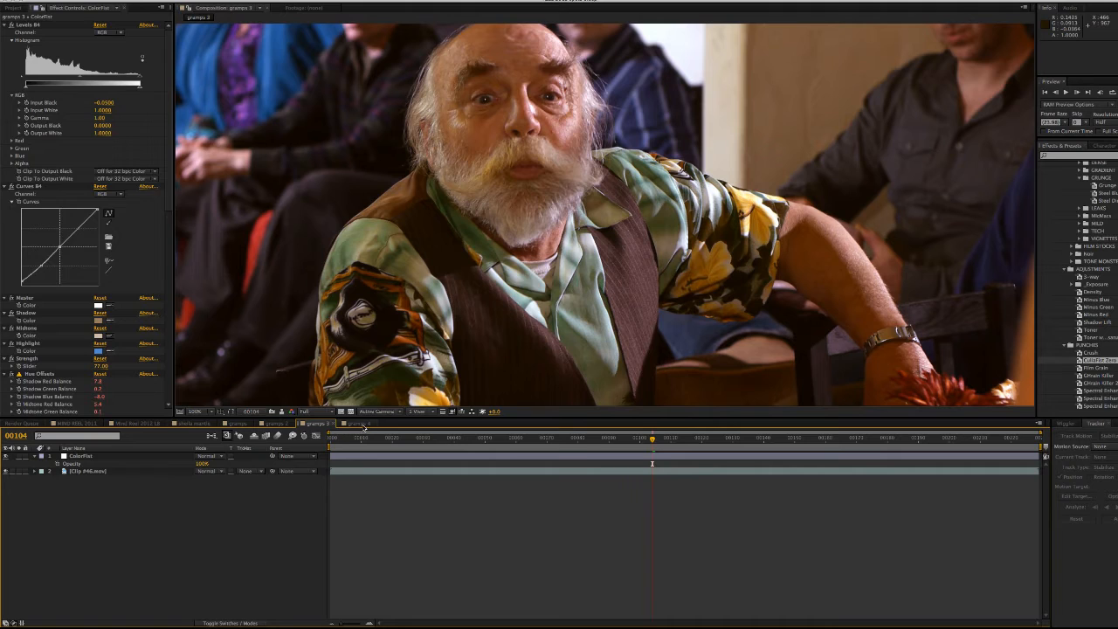
Take a snapshot of the gramps 3 look and compare it with the gramps 4 composition
click(360, 423)
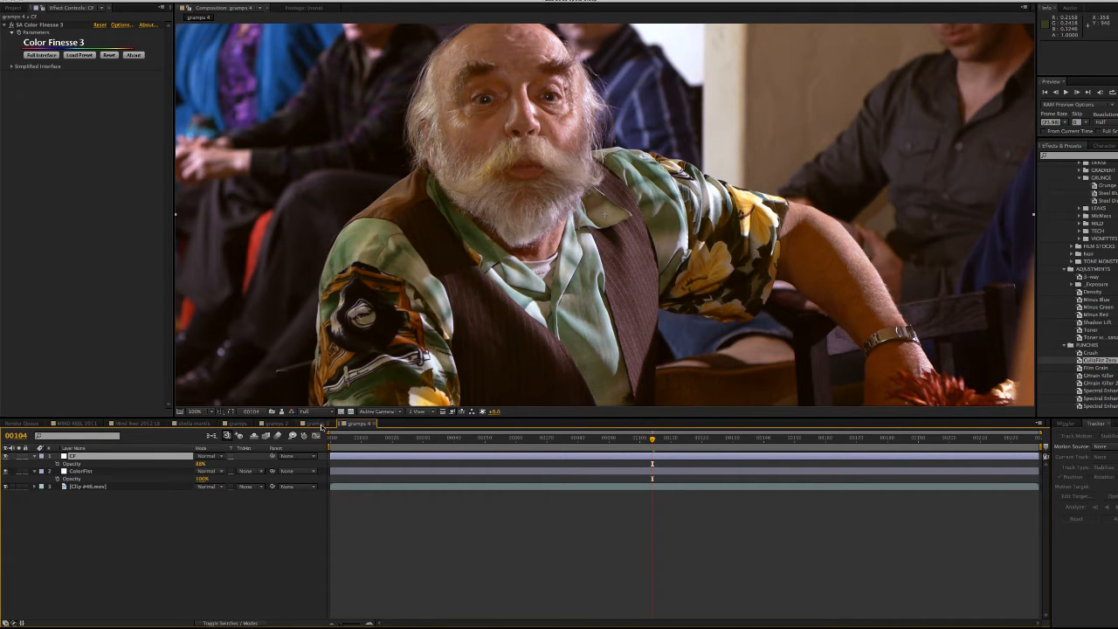
click(320, 423)
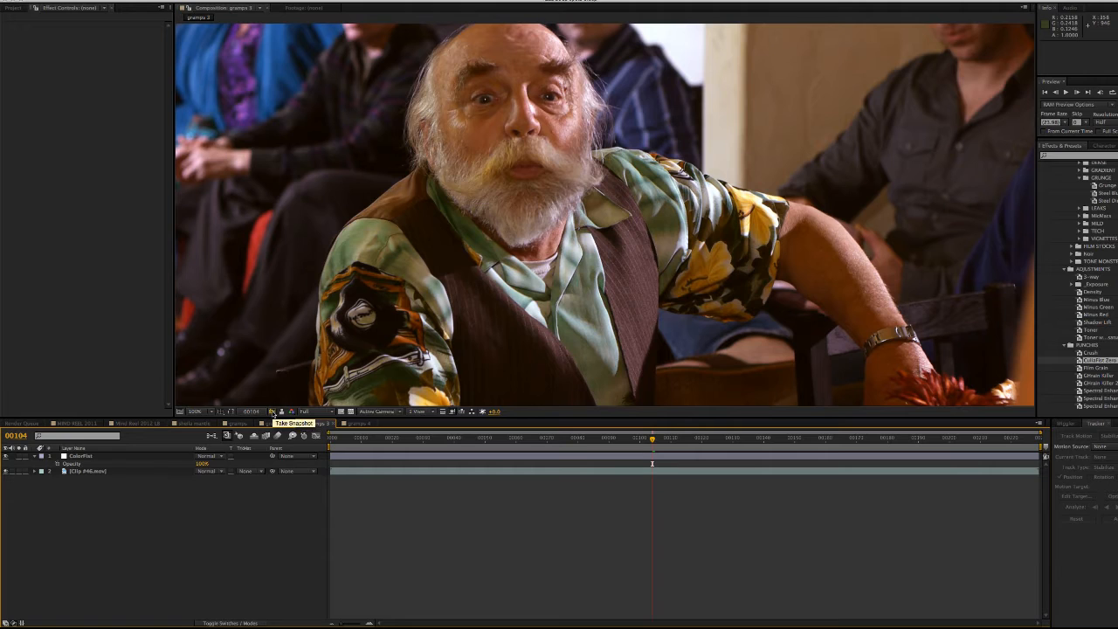
click(361, 424)
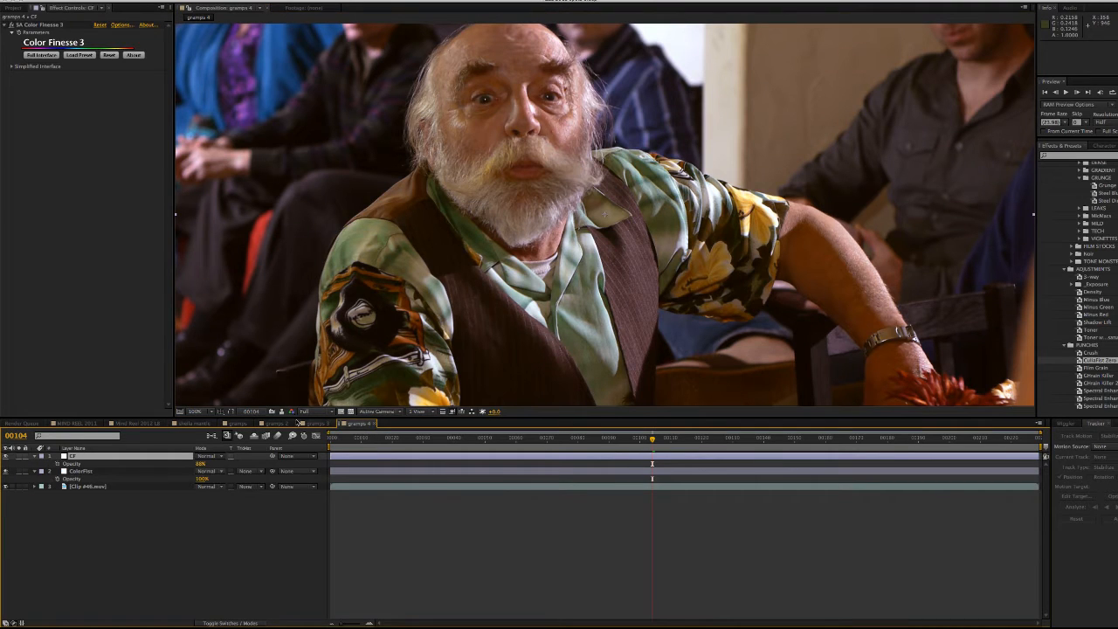
click(282, 411)
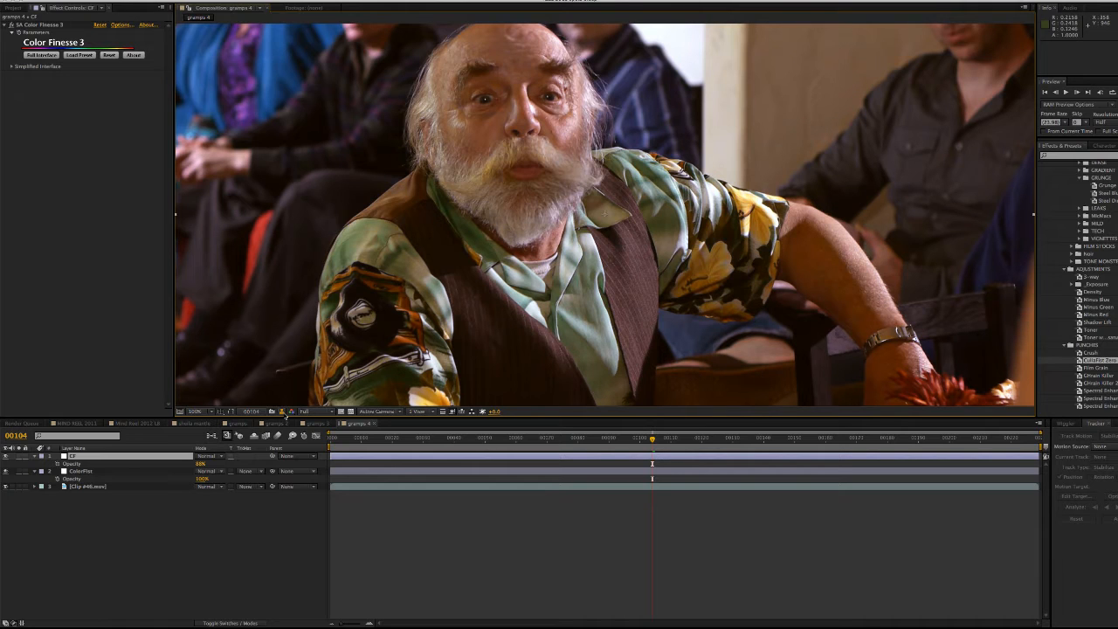
Solo the source clip in gramps 4 to compare it with the full grade, and examine the CF layer's Color Finesse effect
click(18, 488)
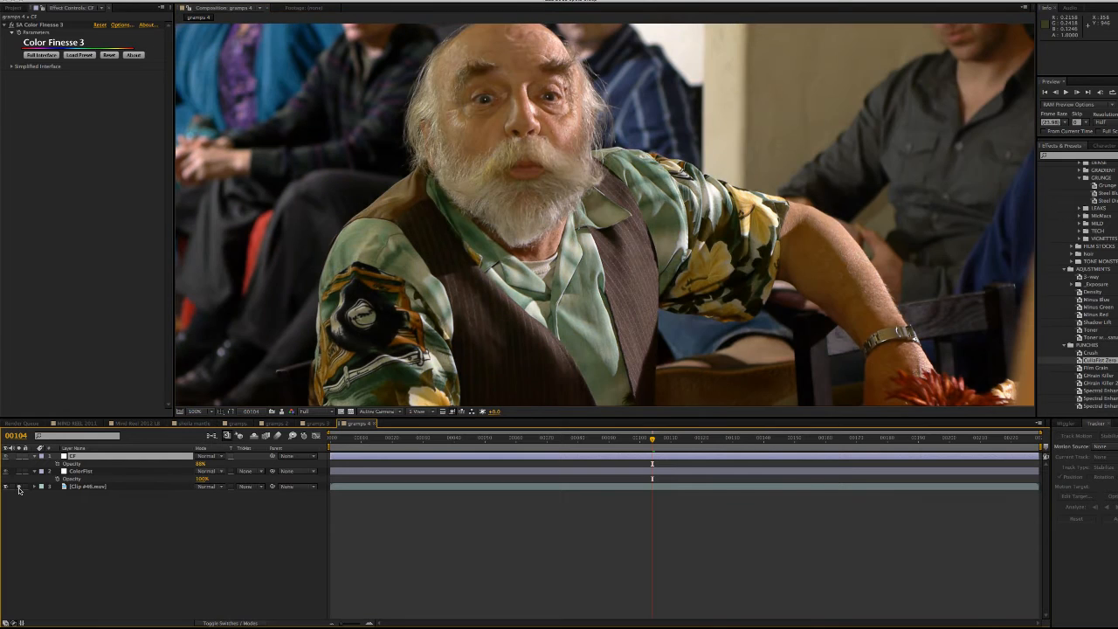
click(19, 487)
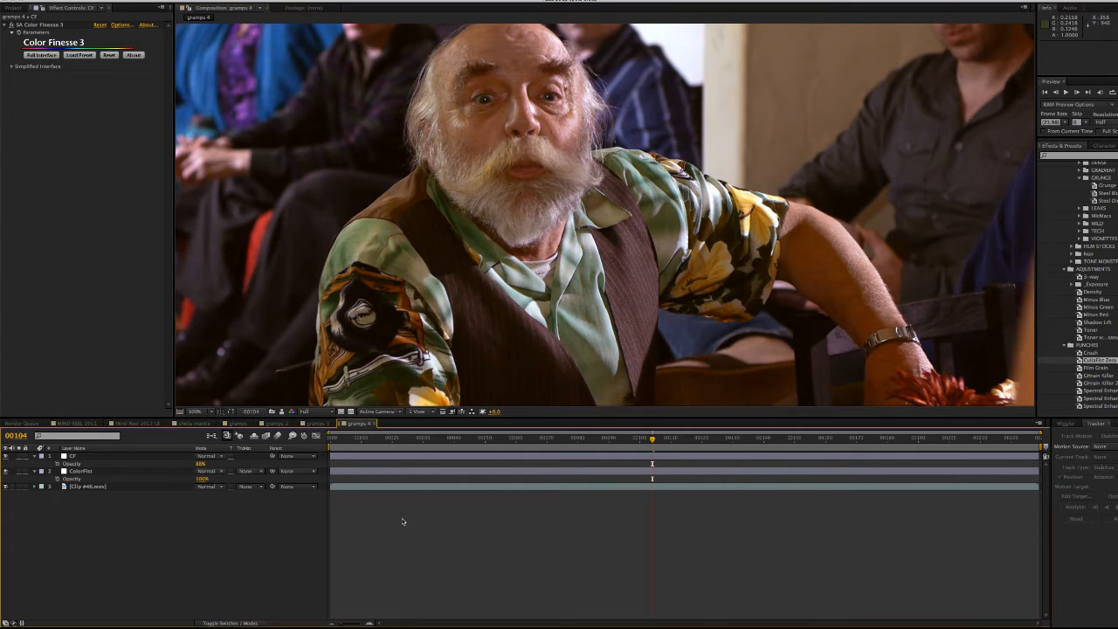
click(445, 456)
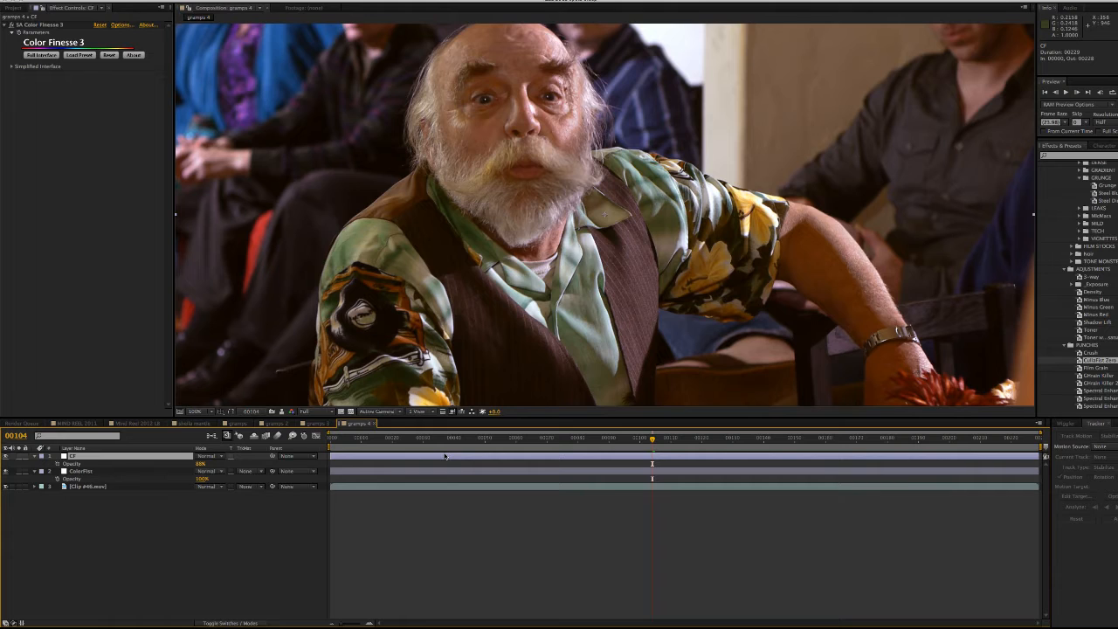
click(403, 505)
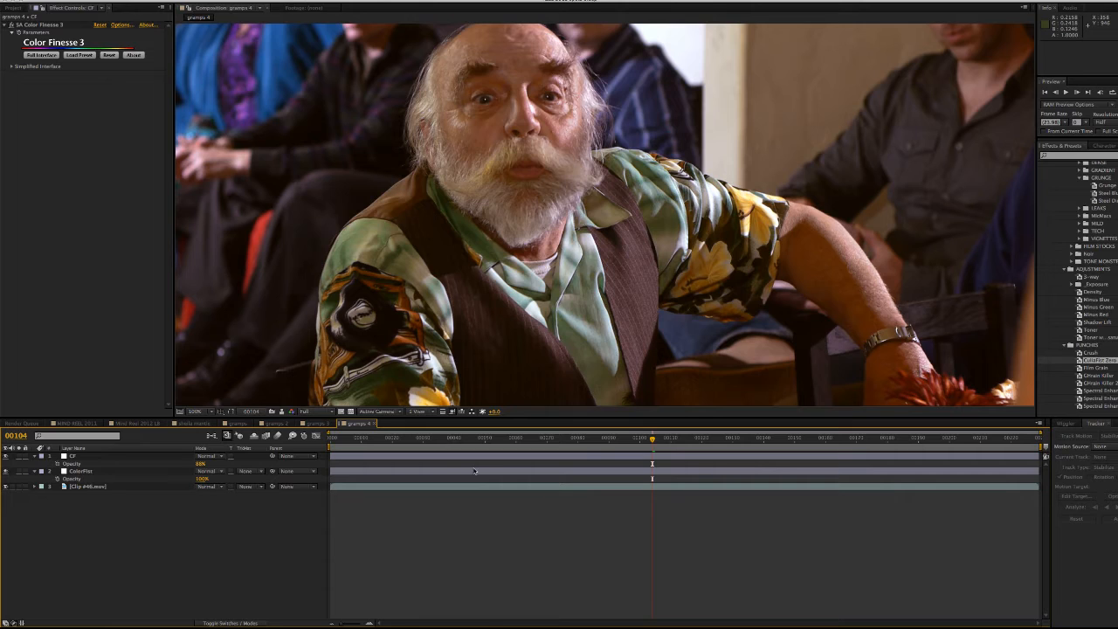
click(479, 457)
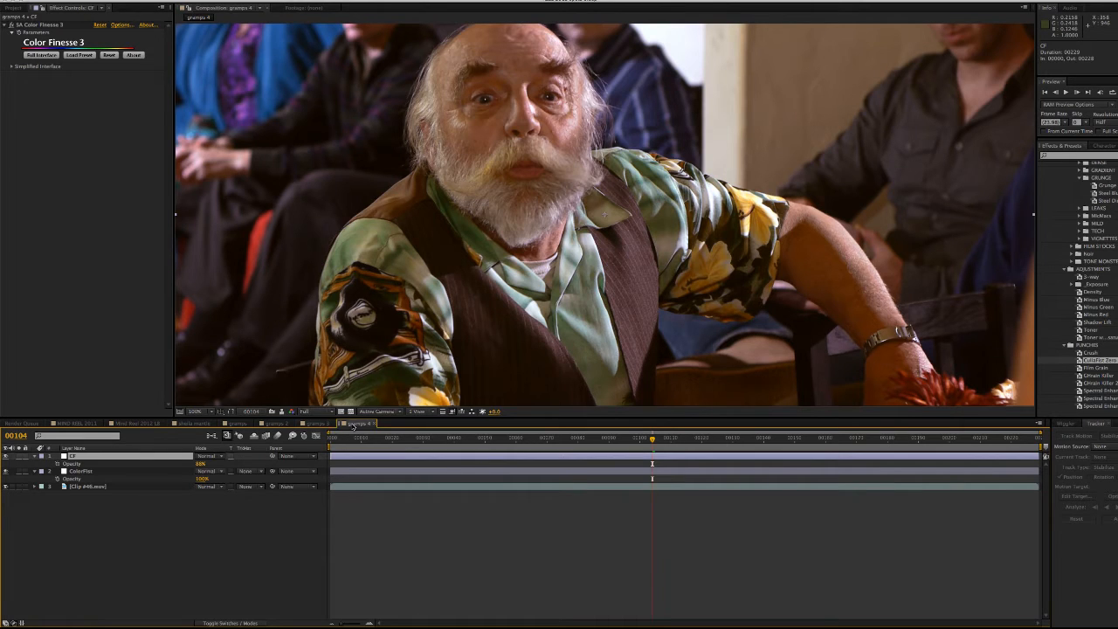
Return to the gramps 3 composition, hide the ColorFist layer and duplicate it
click(322, 425)
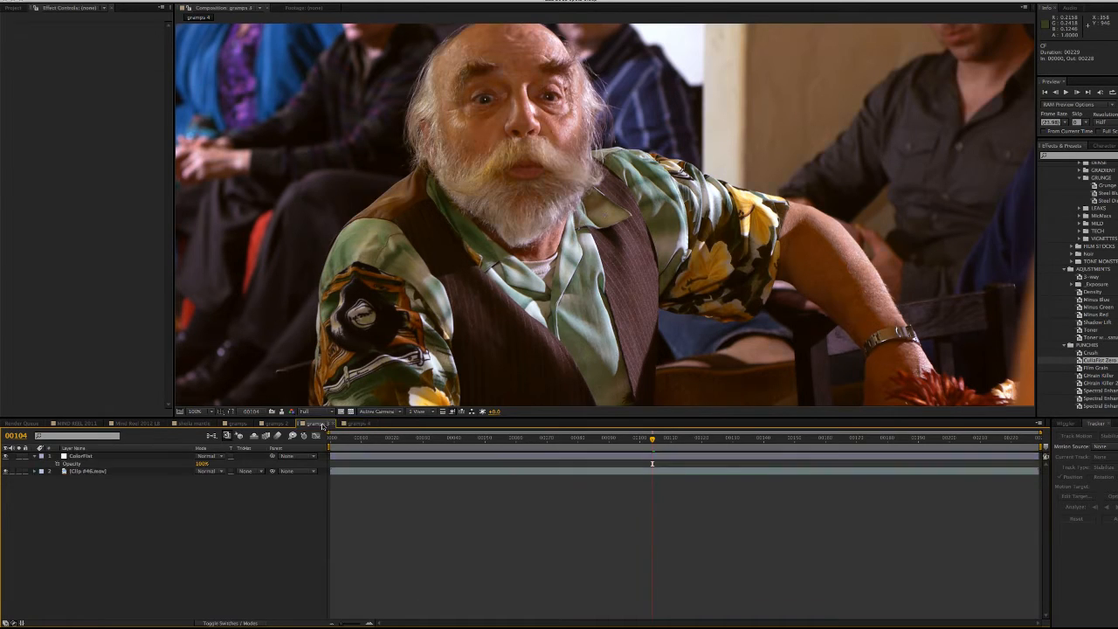
click(393, 460)
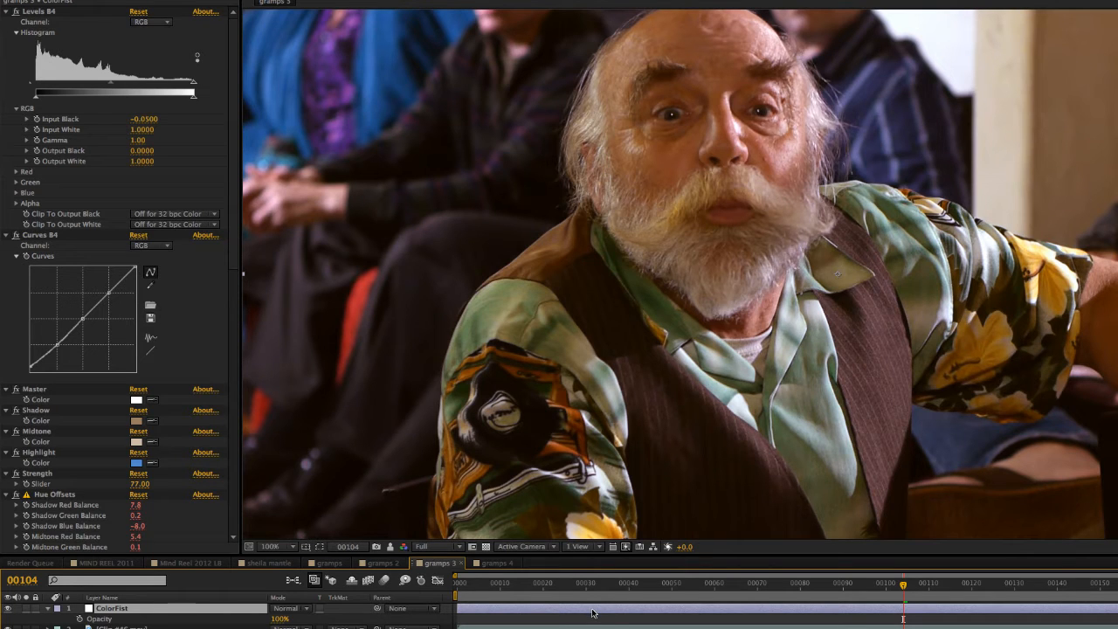
click(9, 611)
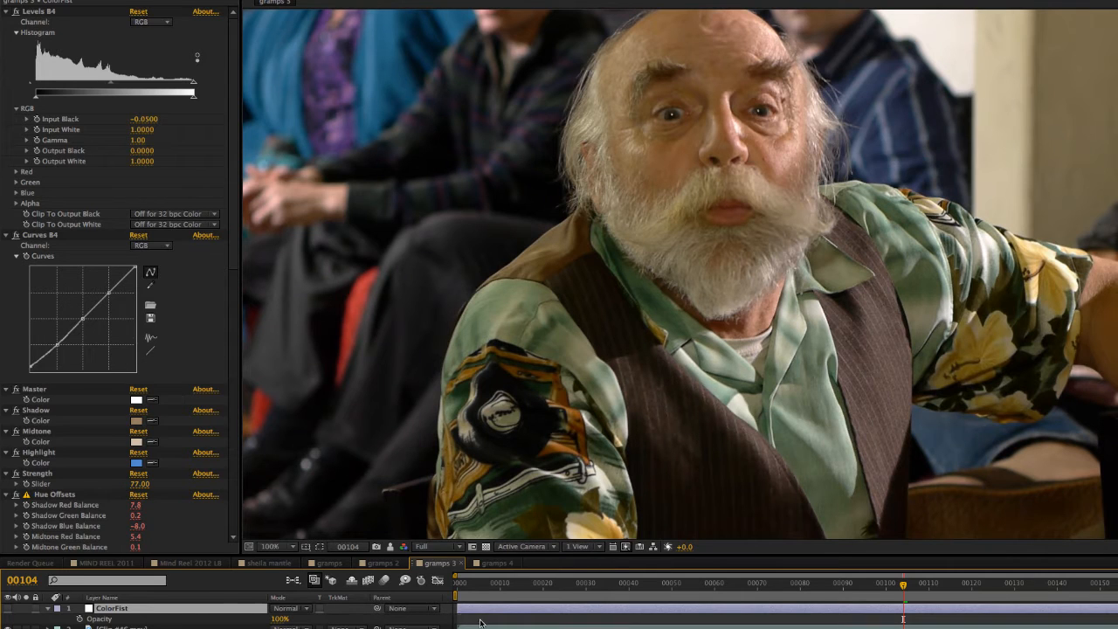
key(ctrl+d)
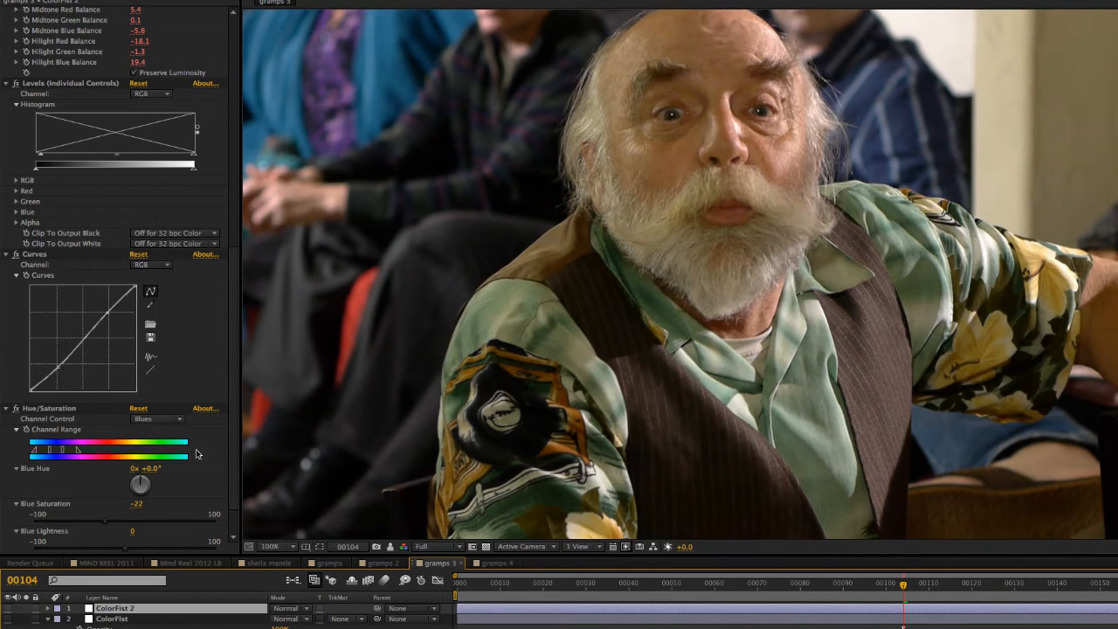
Delete all effects from the duplicated ColorFist layer and apply the ColorFist Zero preset to it
click(208, 329)
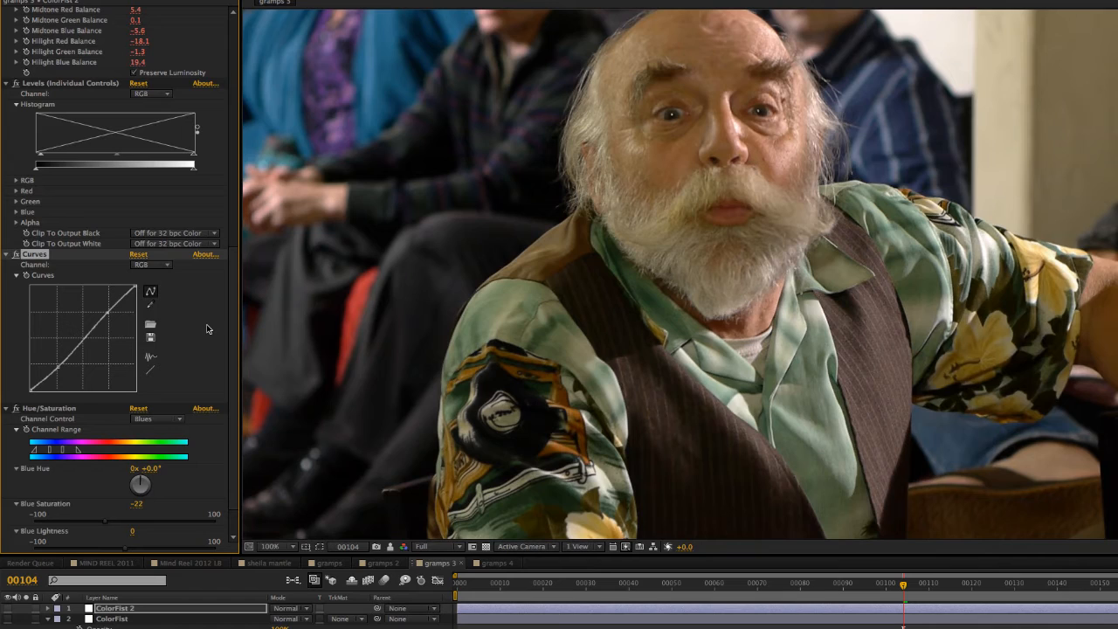
key(super+a)
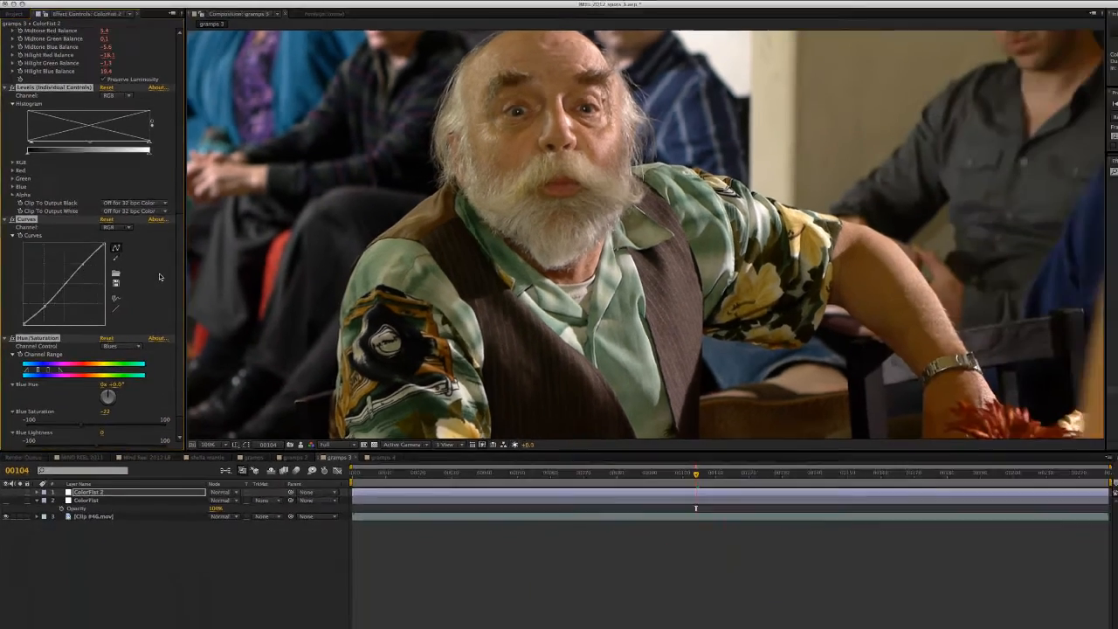
key(Delete)
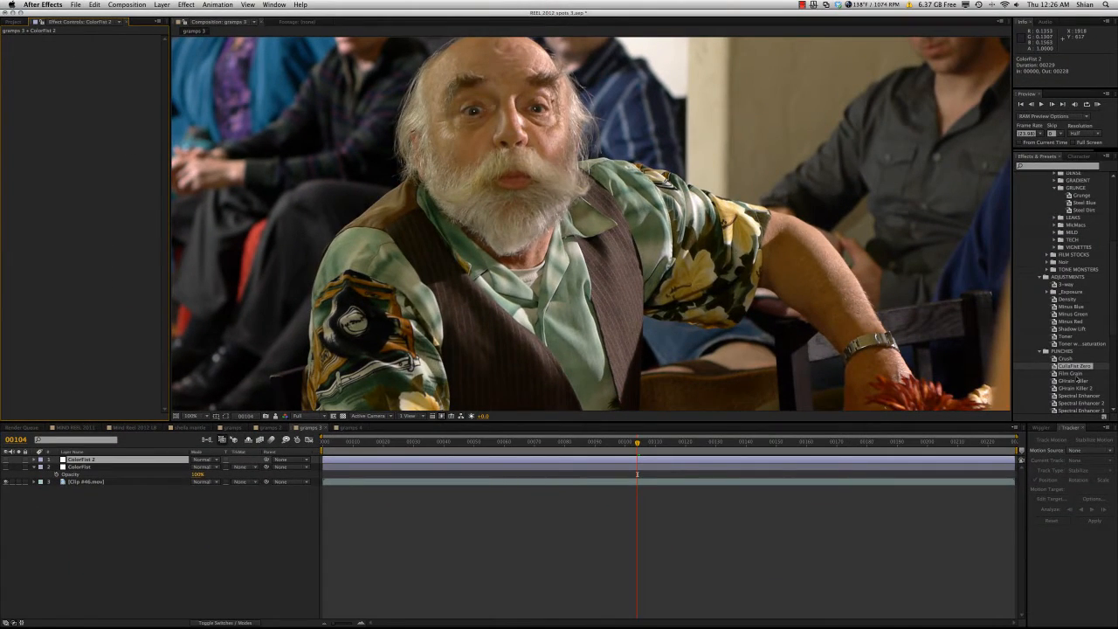
drag(1079, 372, 85, 311)
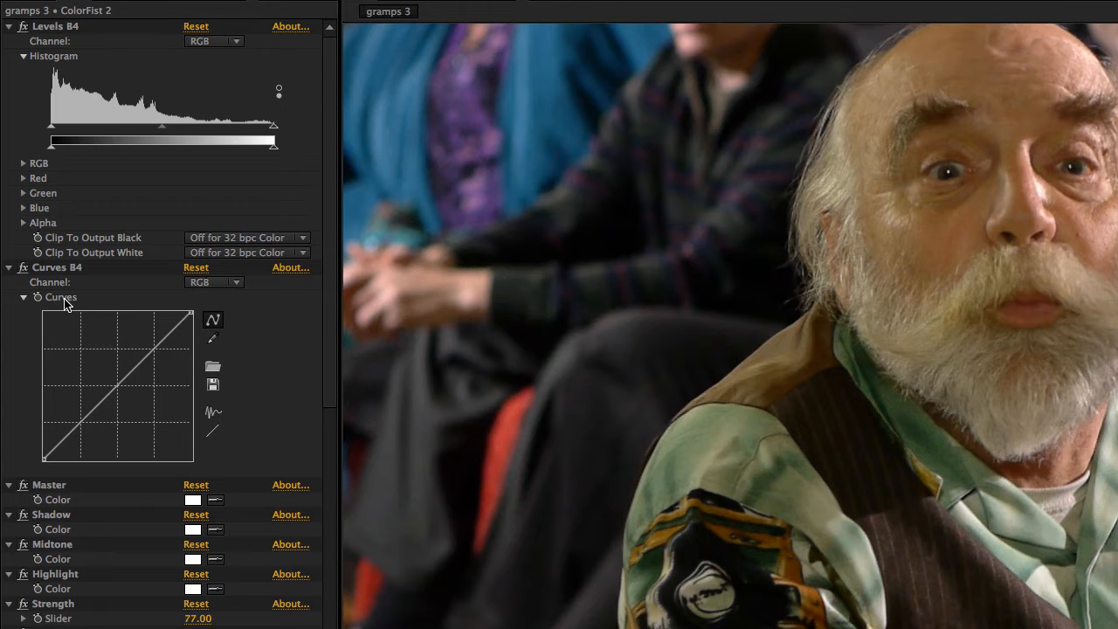
Lower the midpoint of the Green channel curve very slightly in Curves B4
click(233, 286)
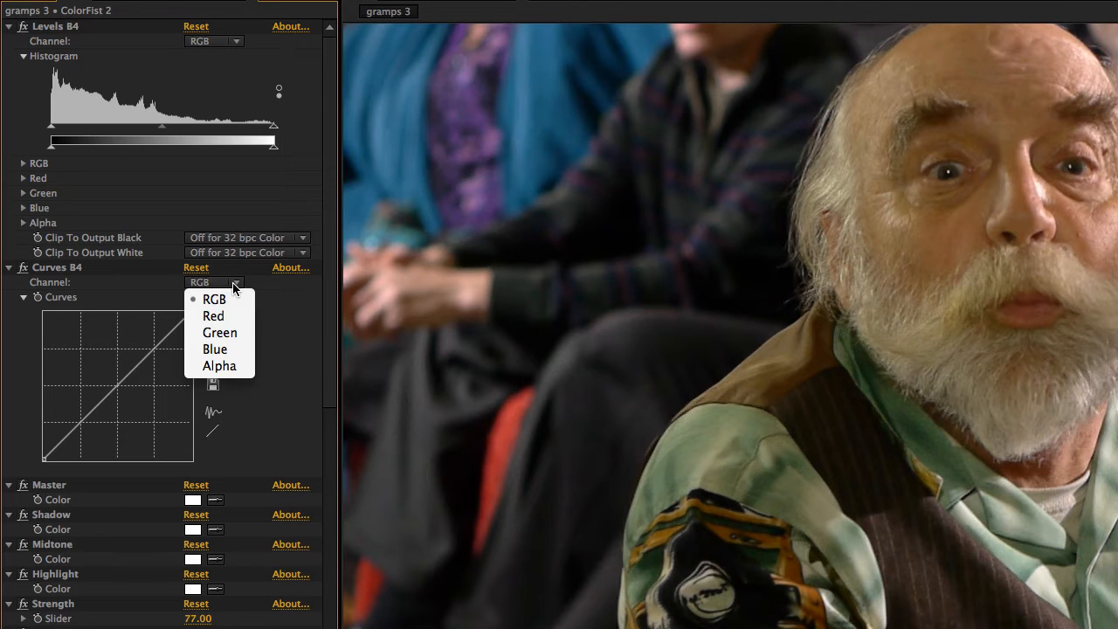
click(231, 332)
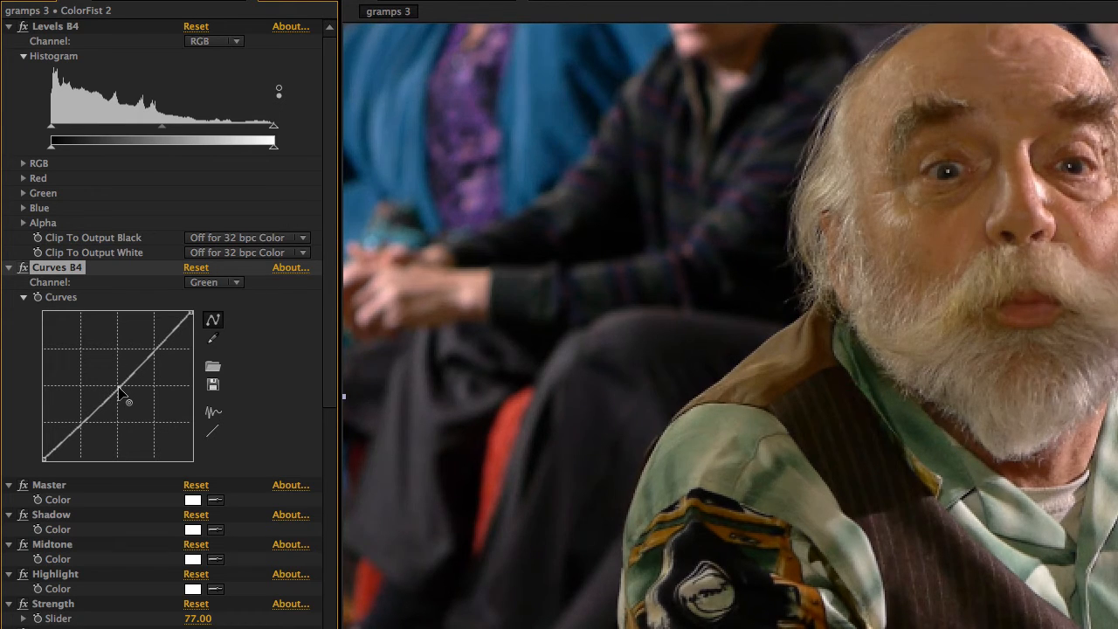
drag(119, 387, 119, 388)
Set the Levels B4 RGB Input Black to -0.05 and Input White to 1.04
click(23, 269)
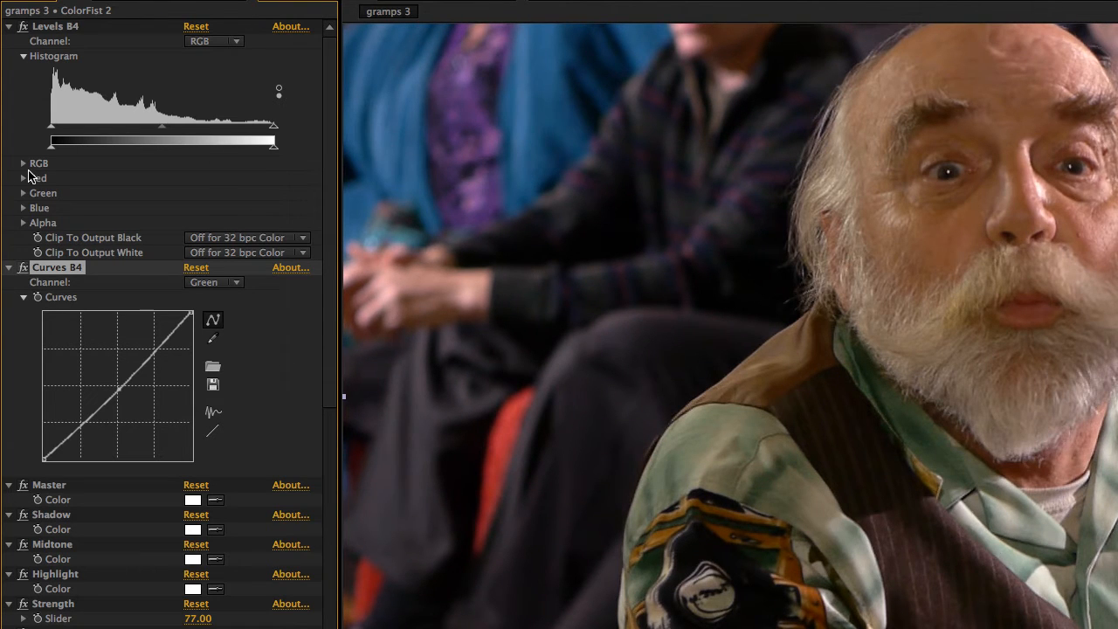
click(24, 164)
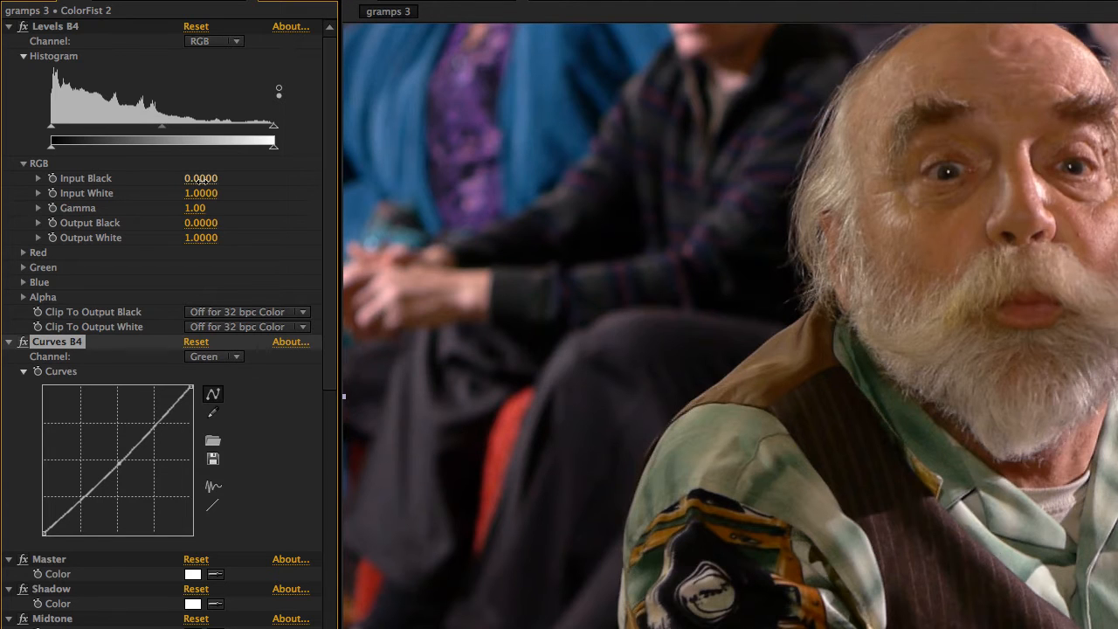
drag(201, 179, 203, 188)
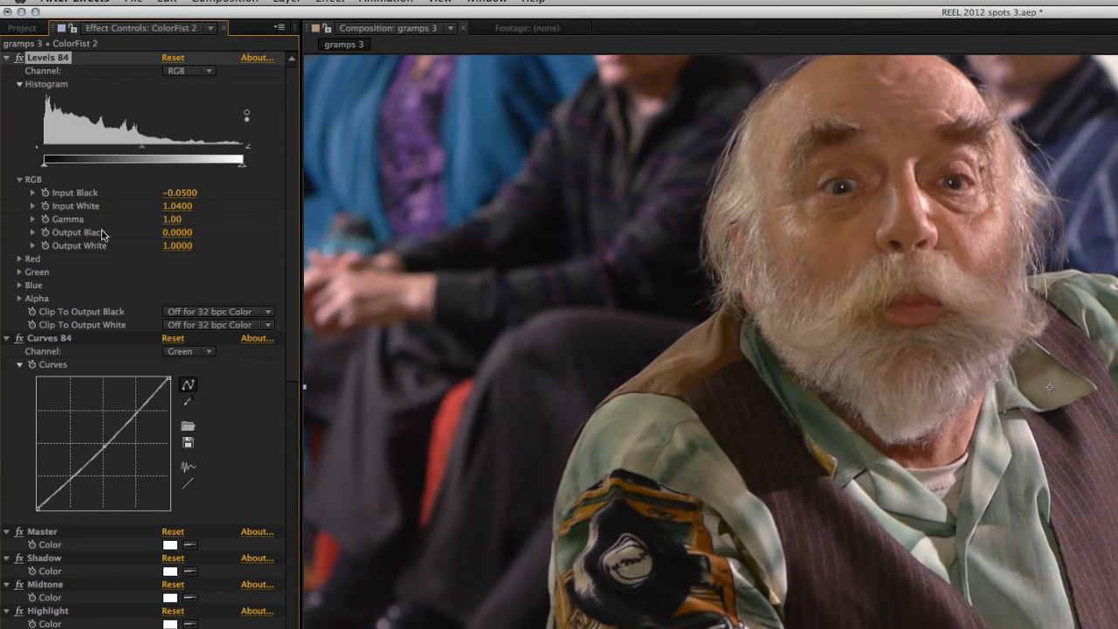
Shape a gentle S-curve on the RGB channel of Curves B4, anchoring the midpoint, raising the highlights and lowering the shadows
click(197, 352)
click(200, 370)
click(71, 477)
click(102, 444)
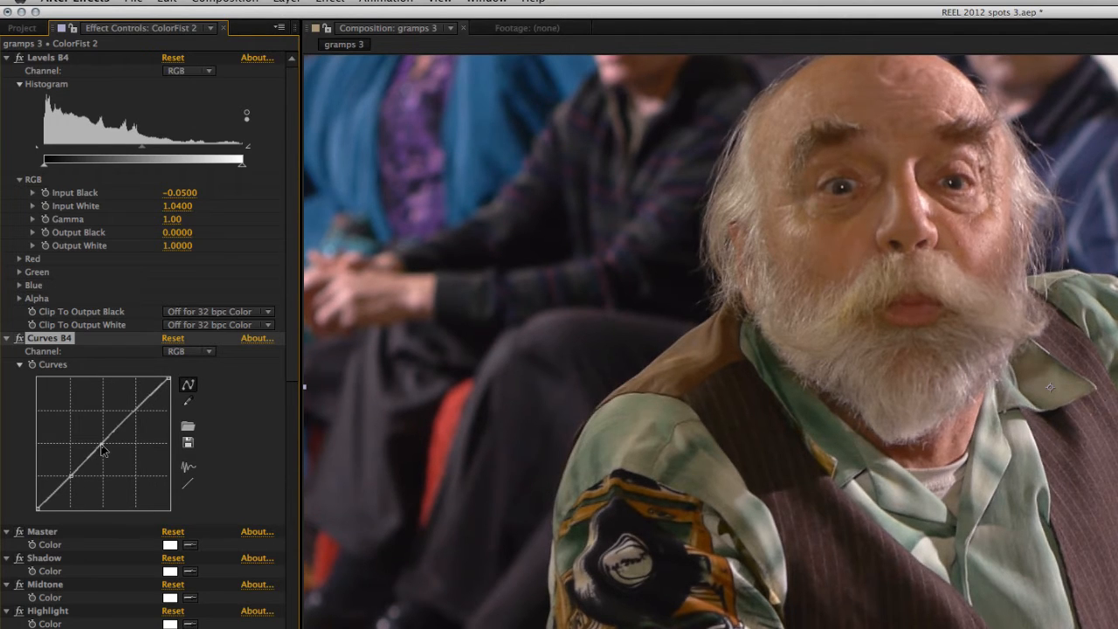
click(134, 413)
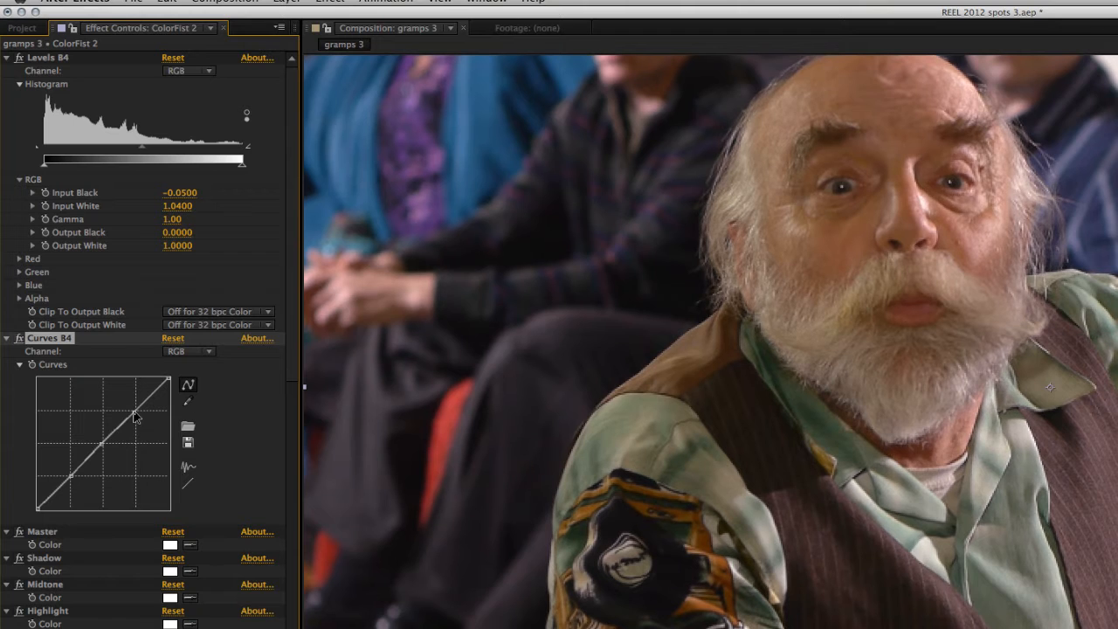
drag(134, 412, 132, 407)
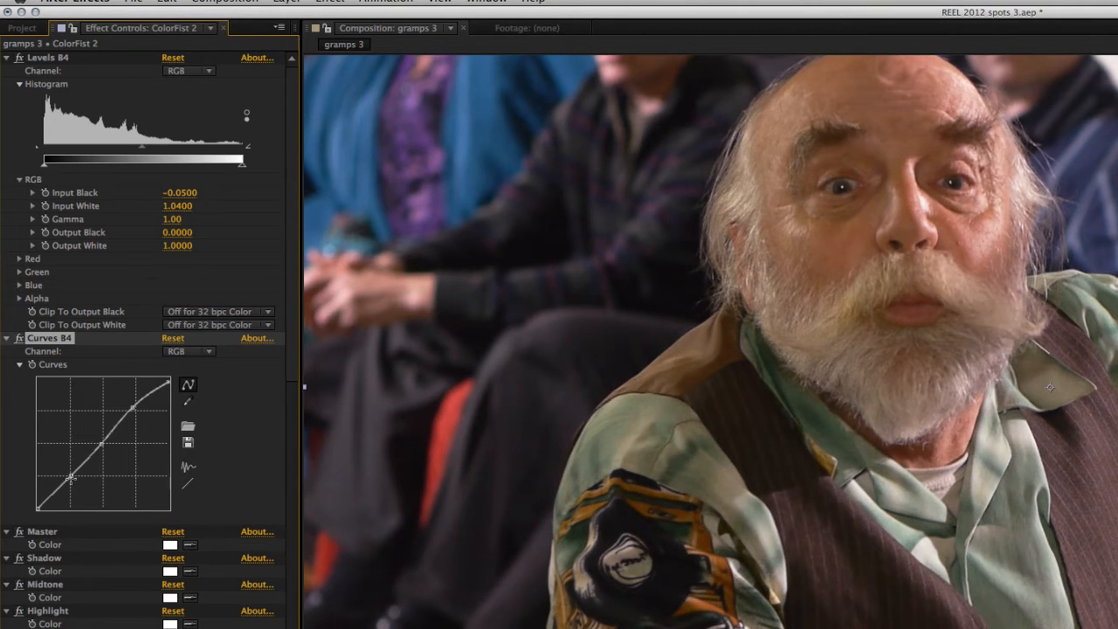
drag(71, 478, 71, 481)
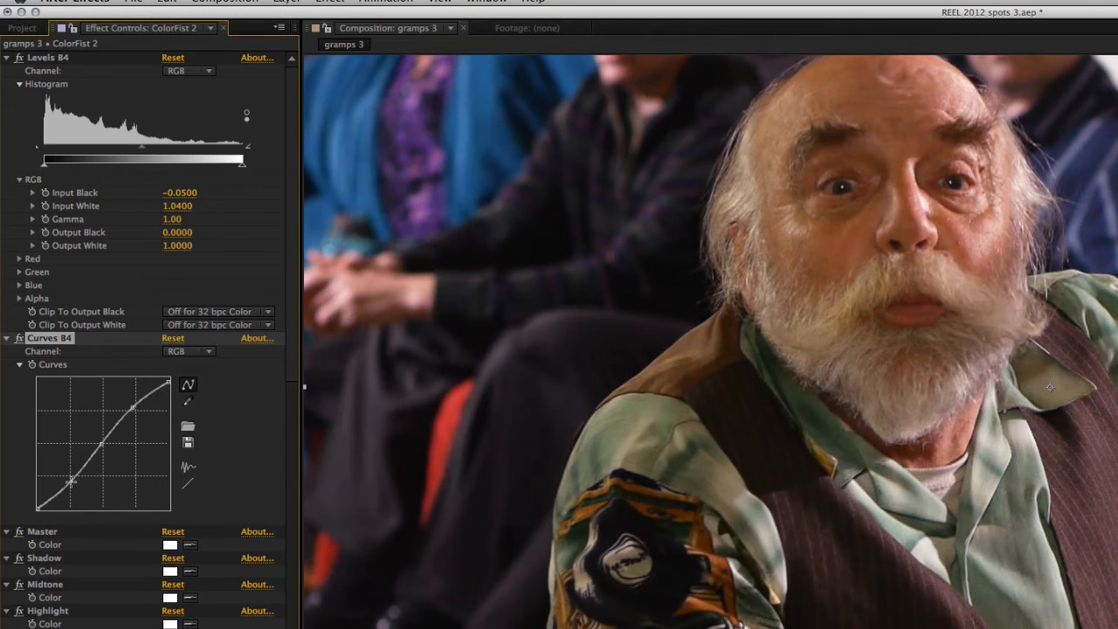
Set the Shadow color to the warm brown 6E5946
scroll(278, 450, down, 2)
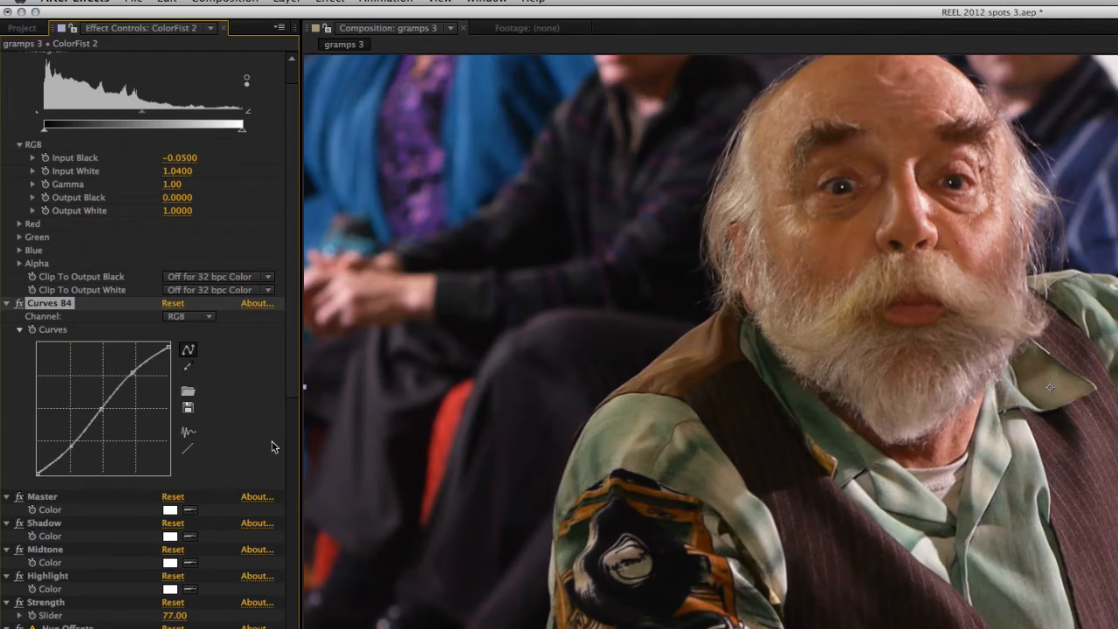
scroll(262, 428, down, 3)
scroll(258, 426, down, 4)
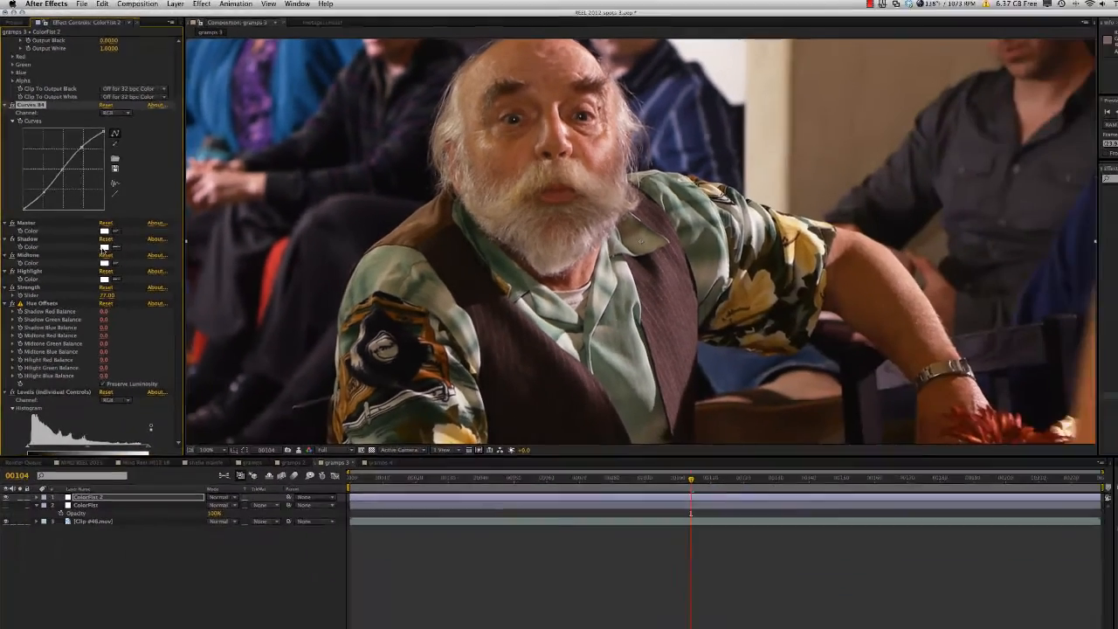
click(160, 372)
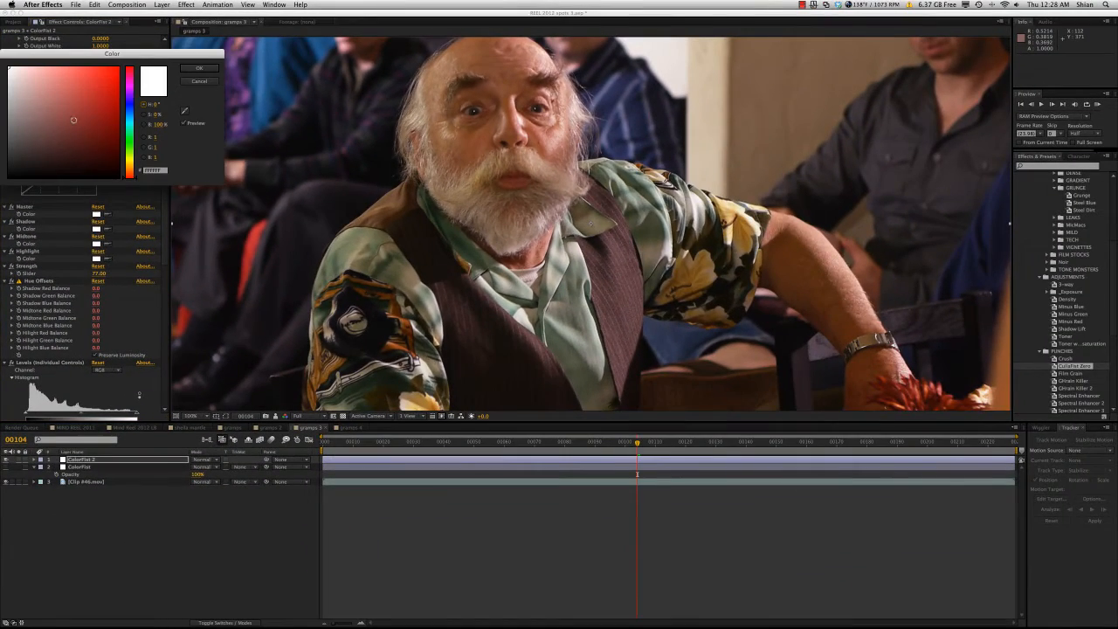
click(136, 171)
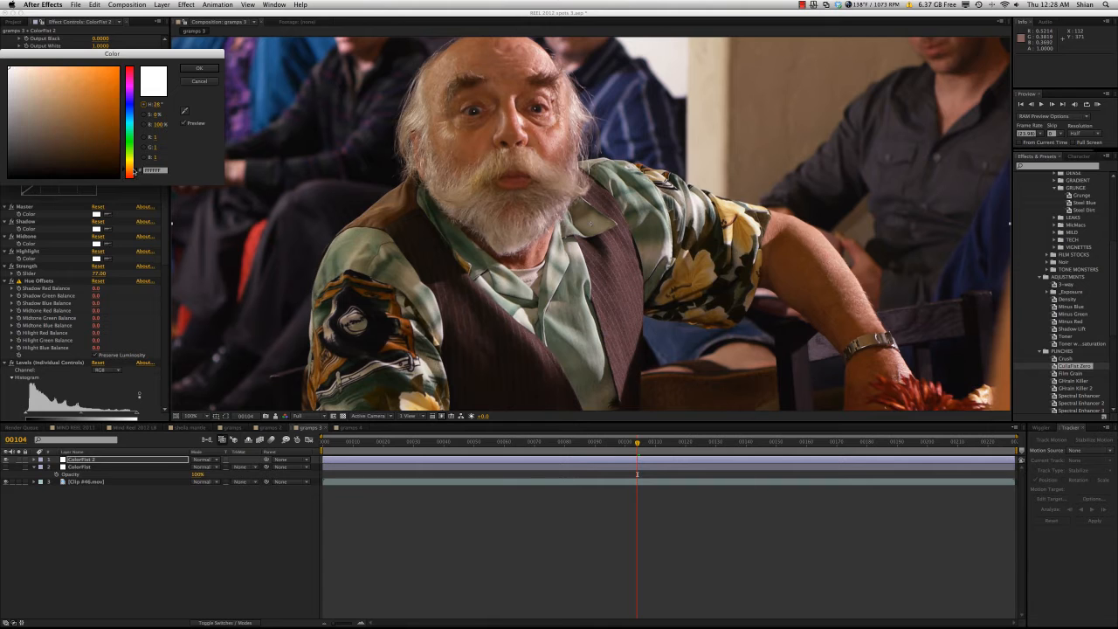
click(54, 134)
drag(53, 133, 48, 130)
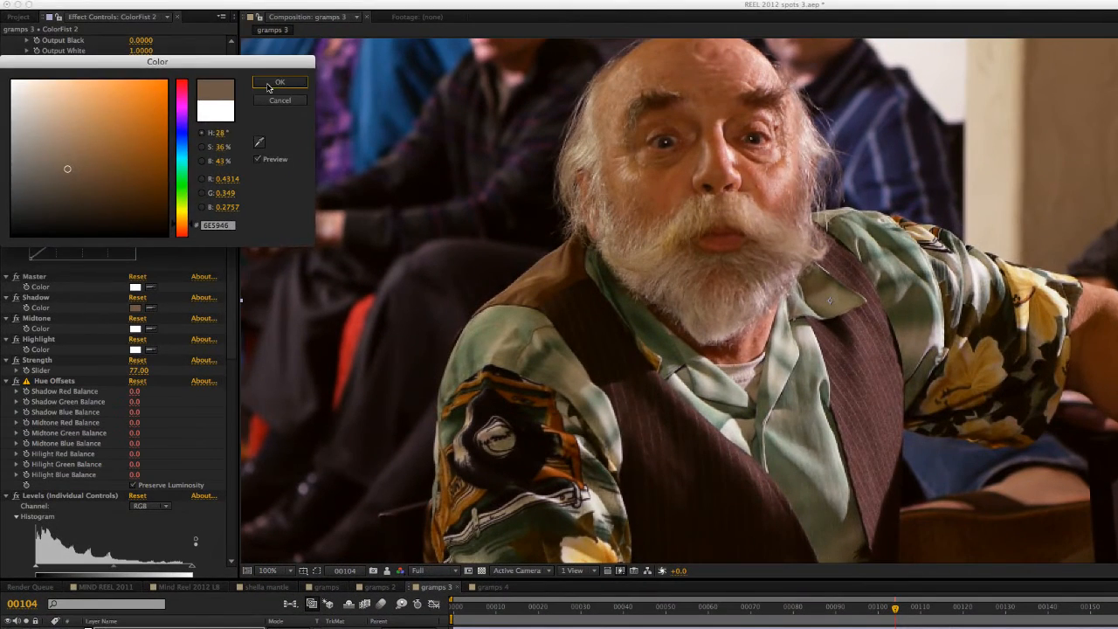
click(199, 67)
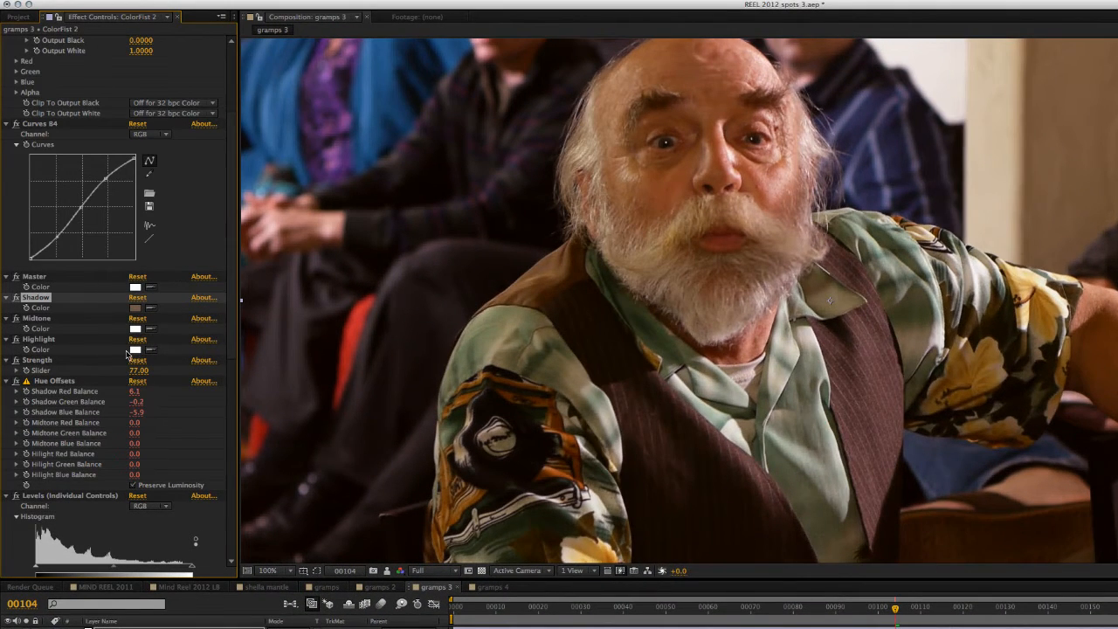
Set the Highlight color to a medium blue with a hue of about 212°
click(134, 350)
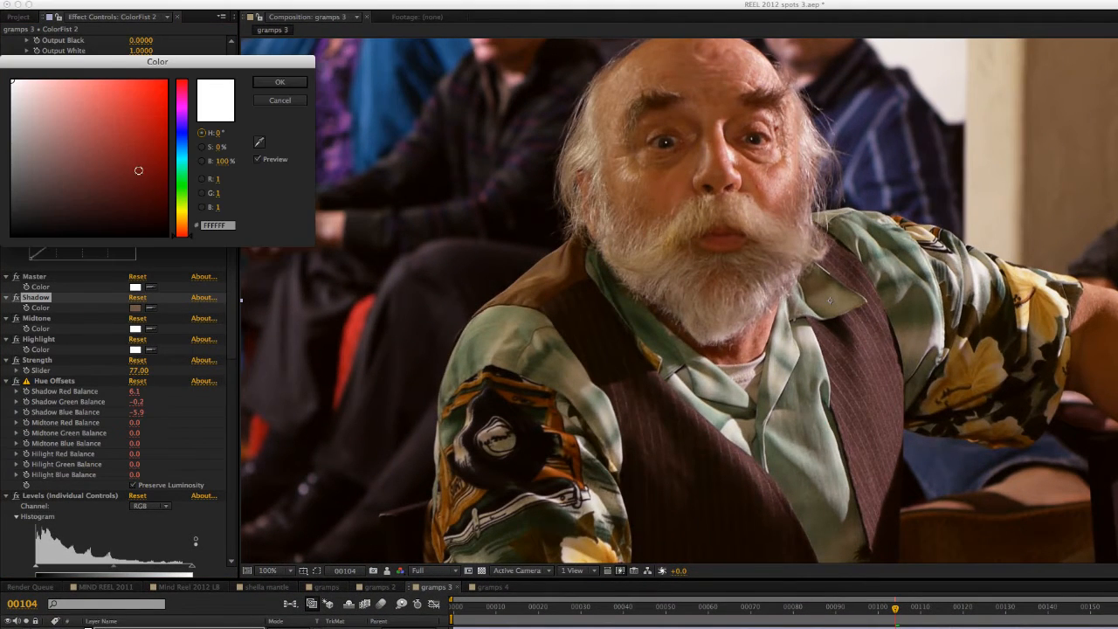
click(191, 148)
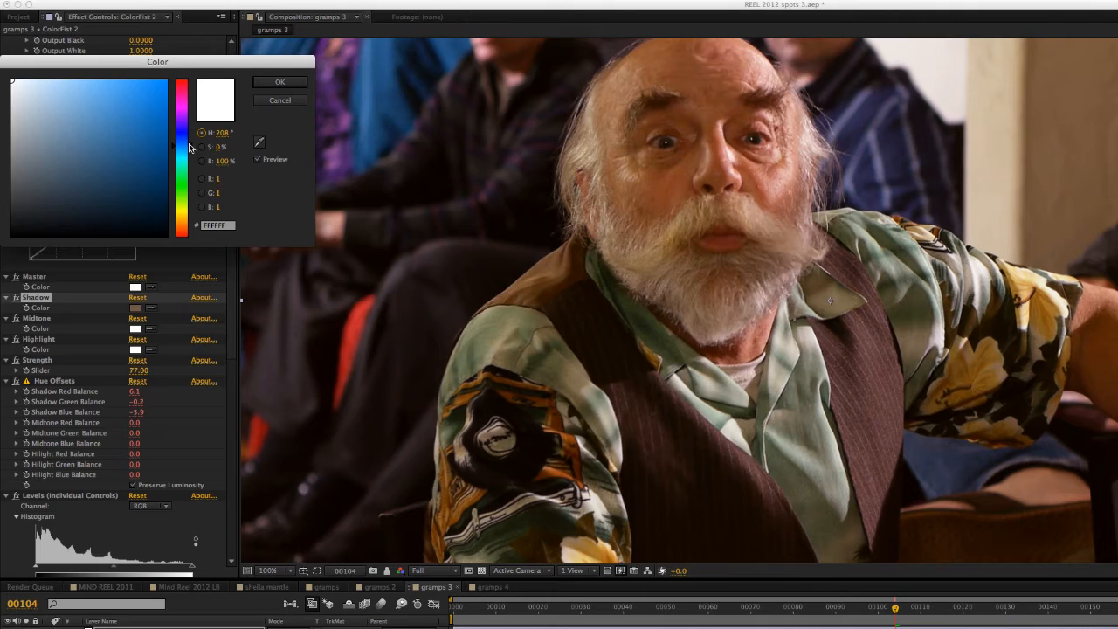
drag(189, 148, 189, 147)
click(70, 112)
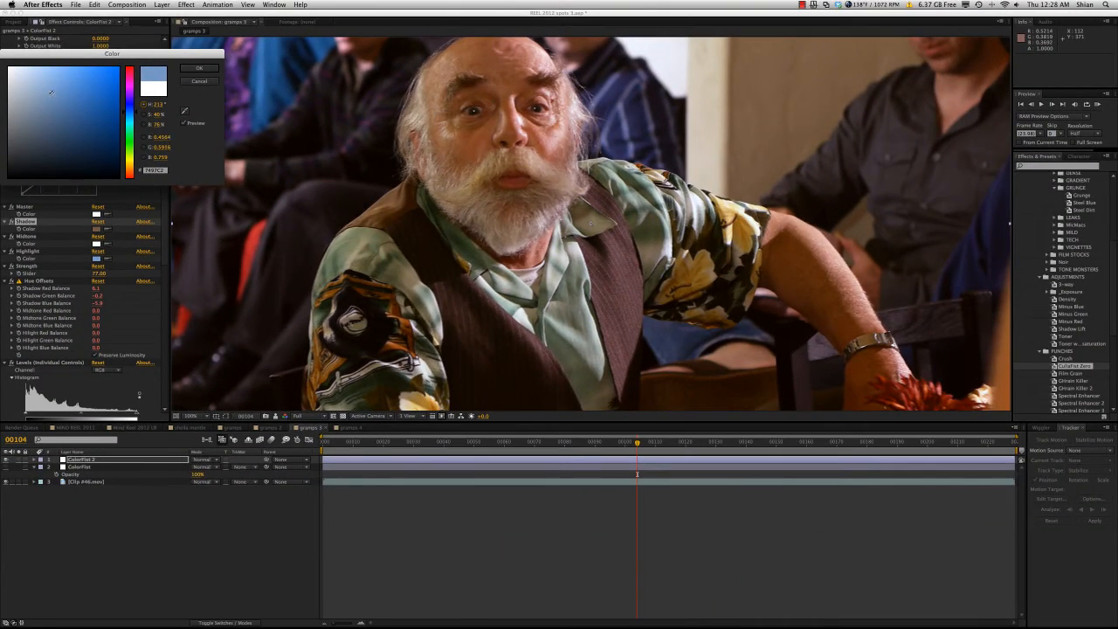
drag(52, 93, 59, 97)
click(190, 69)
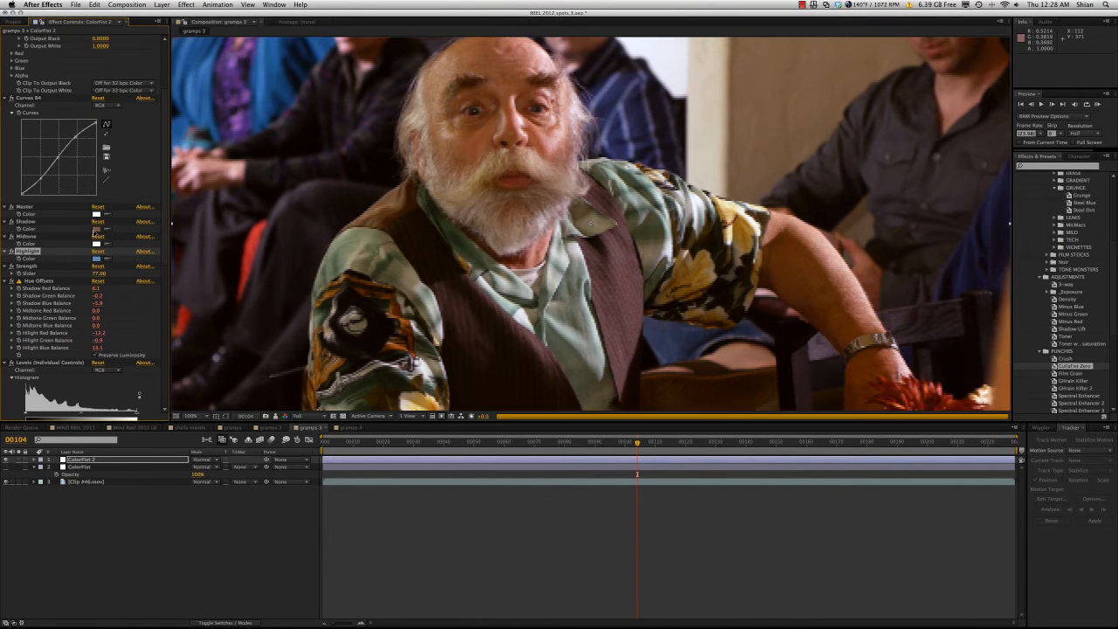
Set the Midtone color to the warm tan 9E8B70
click(96, 243)
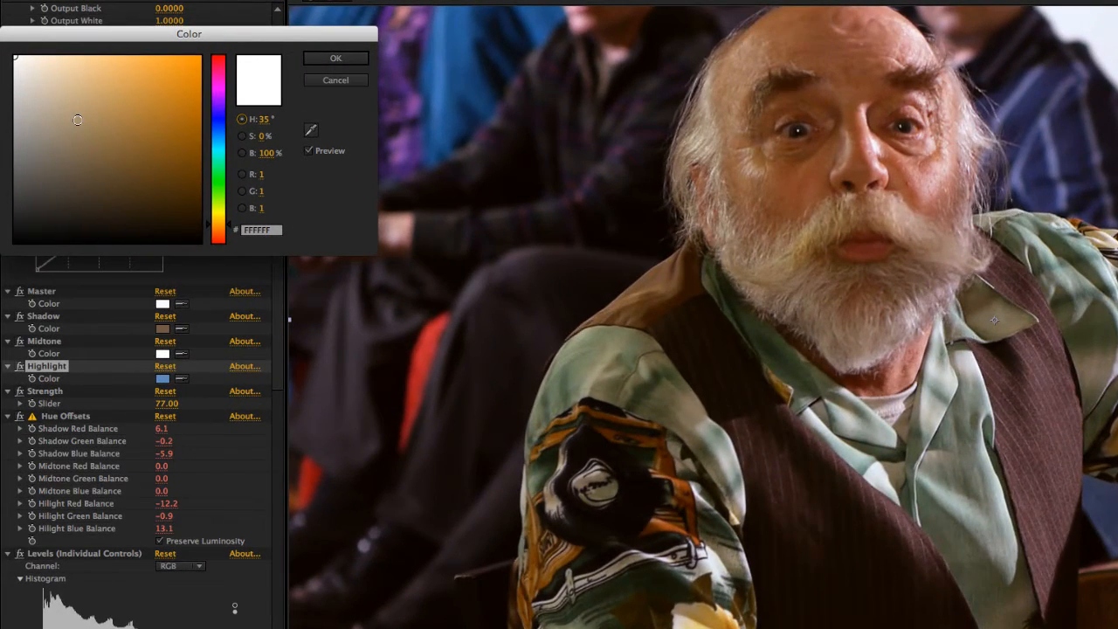
click(74, 119)
drag(76, 122, 68, 127)
click(335, 59)
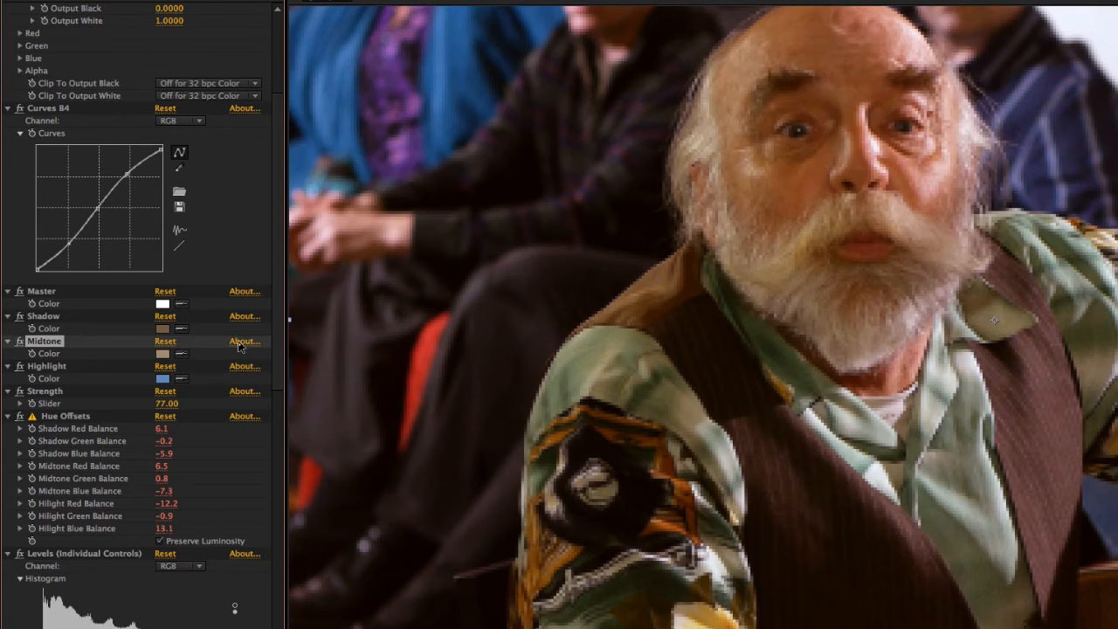
Lower the saturation of the Reds channel to -16 in the Hue/Saturation effect
scroll(236, 350, down, 4)
scroll(235, 349, down, 5)
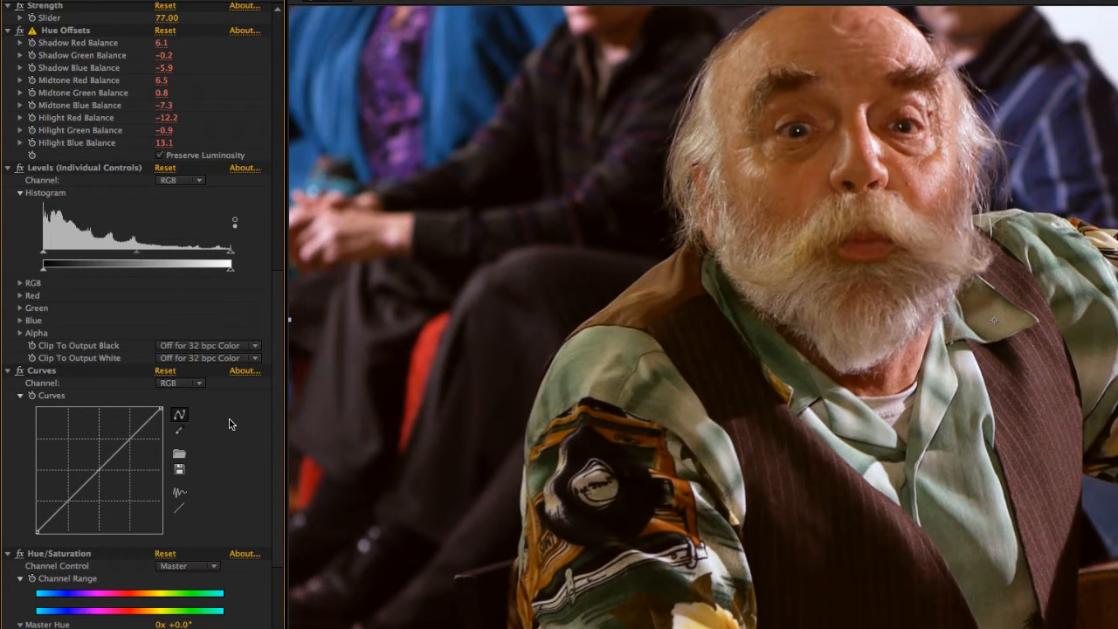
scroll(229, 424, down, 1)
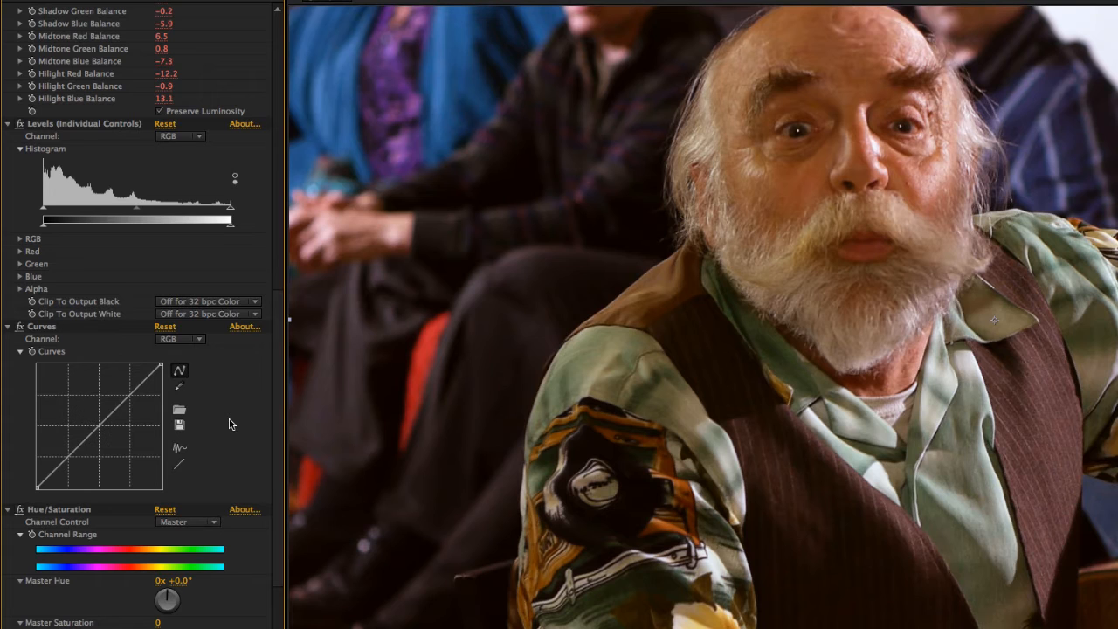
scroll(230, 423, down, 1)
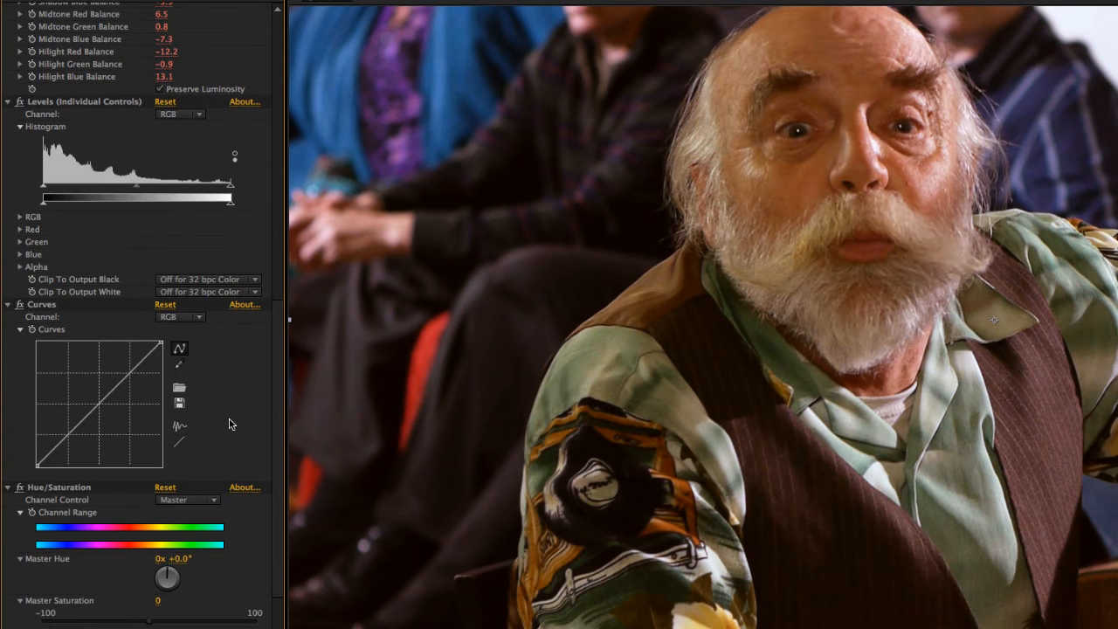
click(200, 502)
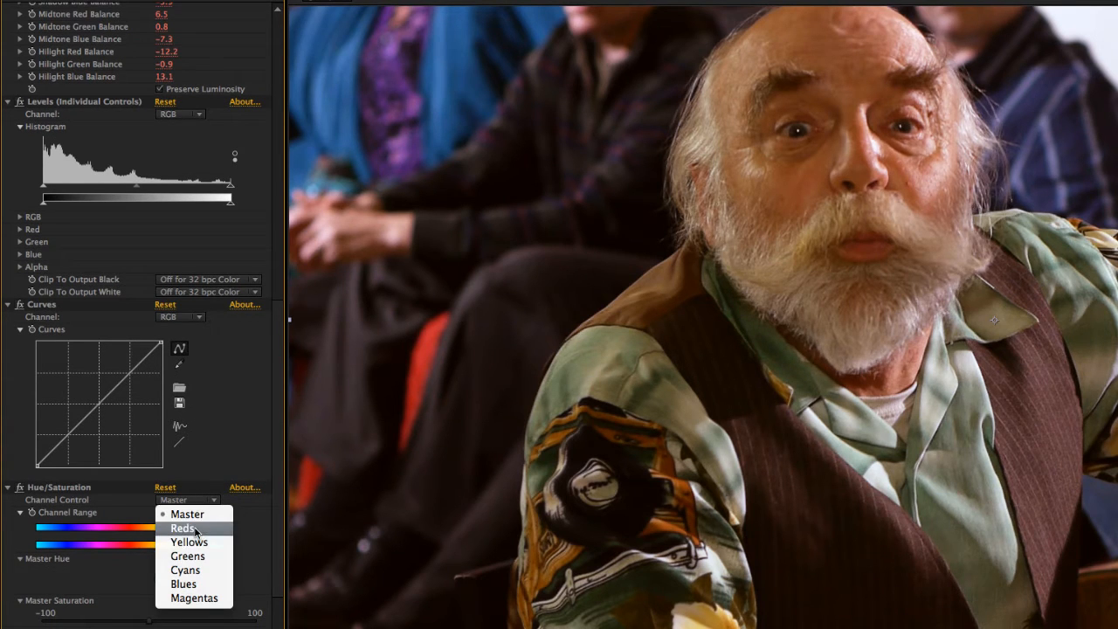
click(197, 529)
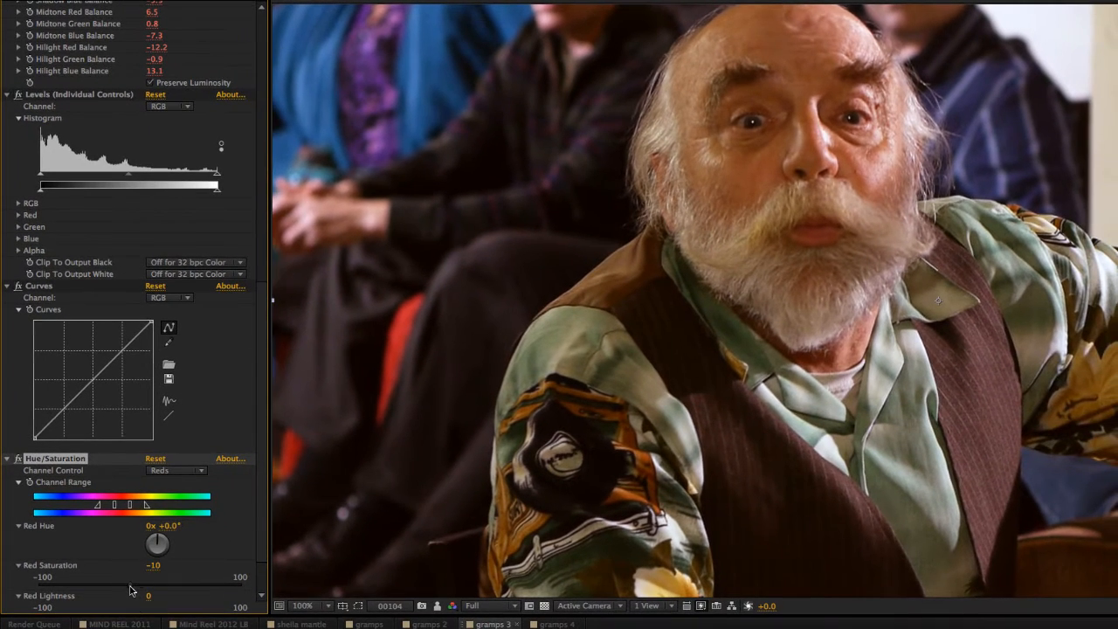
drag(147, 621, 125, 590)
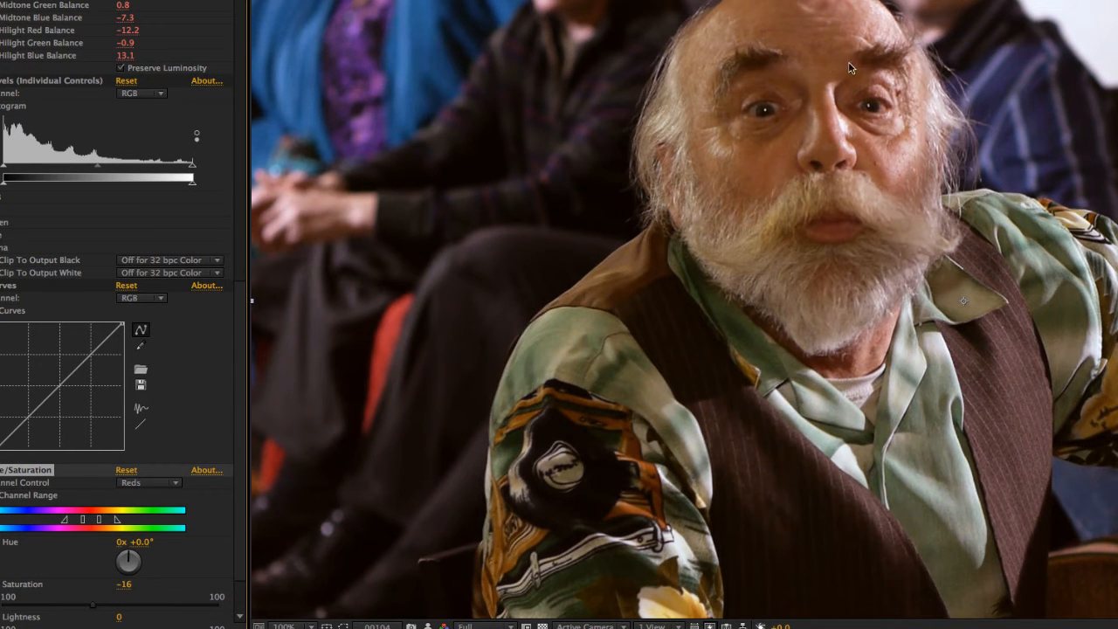
Switch the Hue/Saturation effect back to the Master channel and raise Master Saturation to 11
click(176, 483)
click(175, 499)
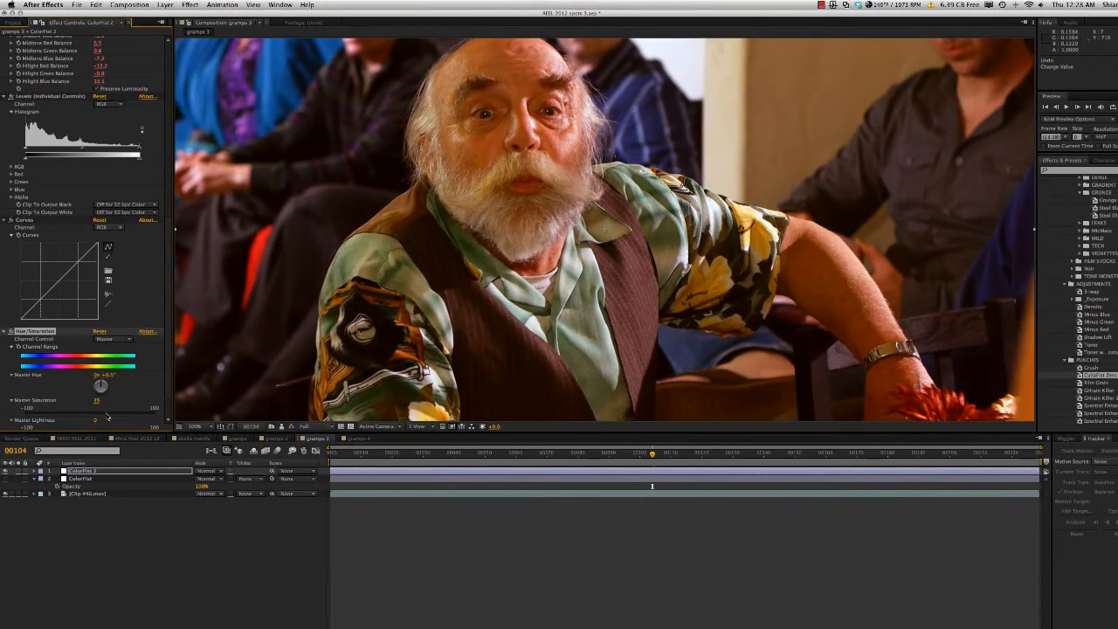
drag(108, 416, 99, 417)
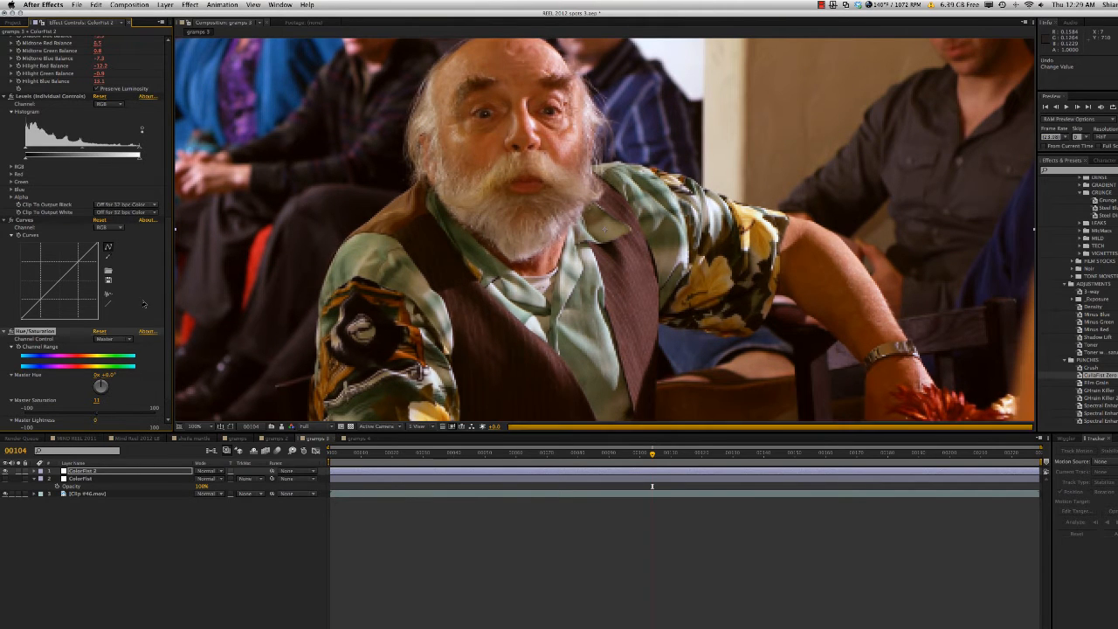
Lift the black point of the RGB curve slightly in the Curves effect above Hue/Saturation, anchoring the shadows and midtones with points
scroll(100, 349, down, 2)
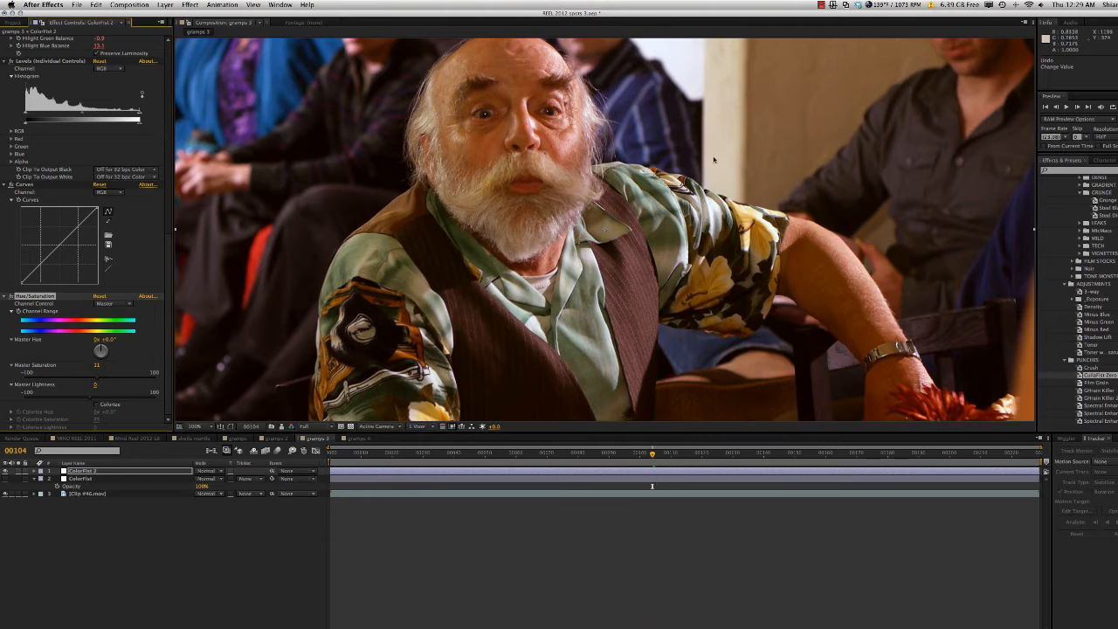
scroll(82, 144, up, 3)
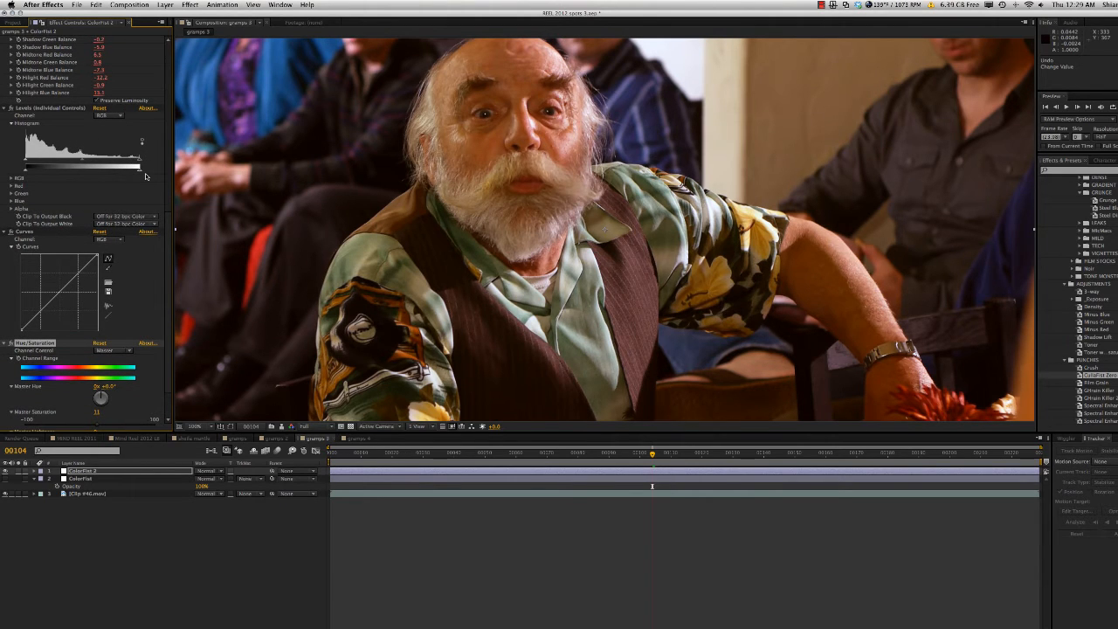
scroll(131, 174, up, 3)
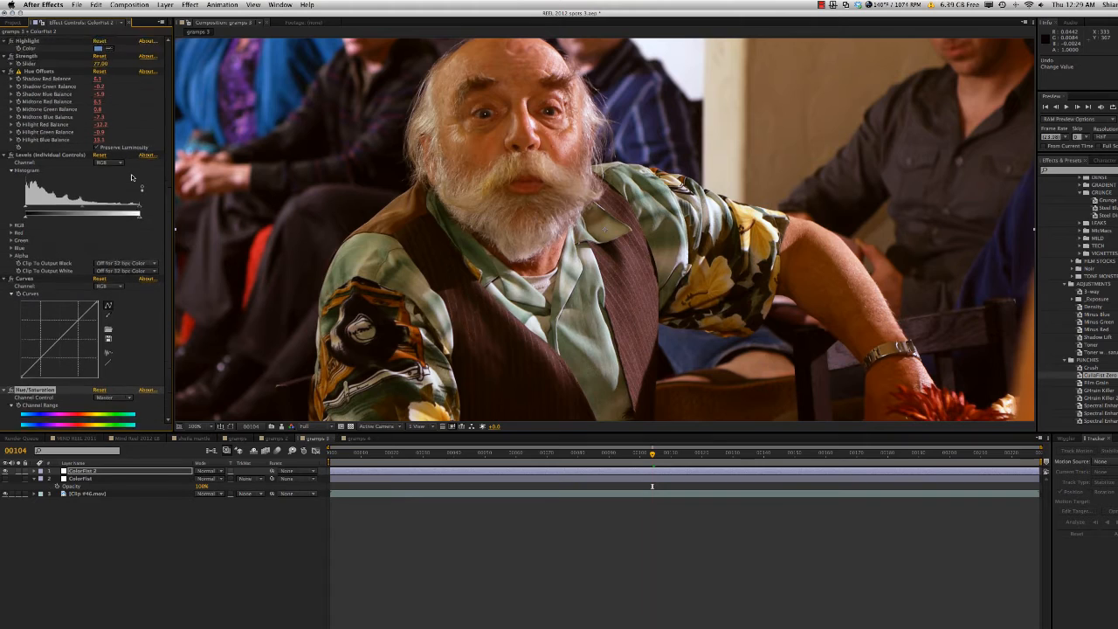
scroll(131, 263, down, 3)
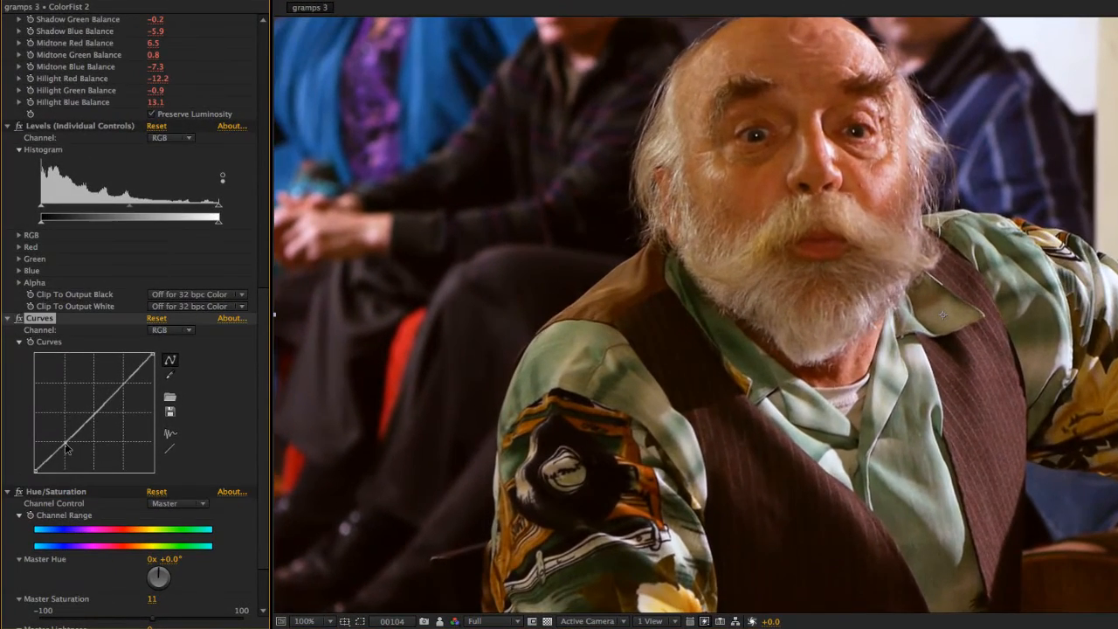
click(66, 444)
drag(36, 470, 36, 473)
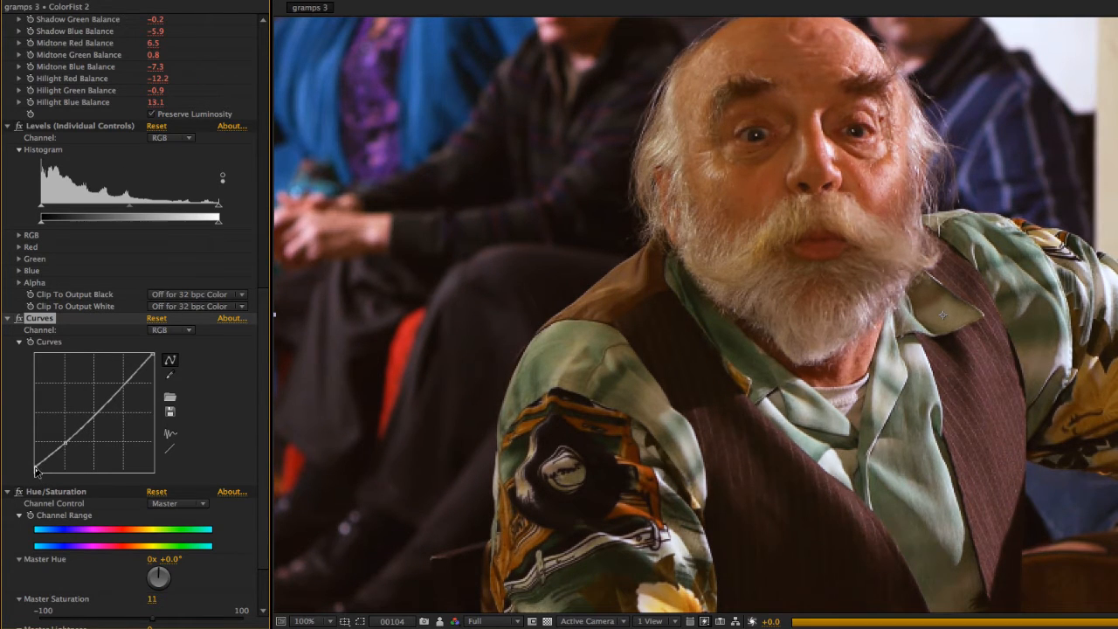
drag(95, 416, 95, 413)
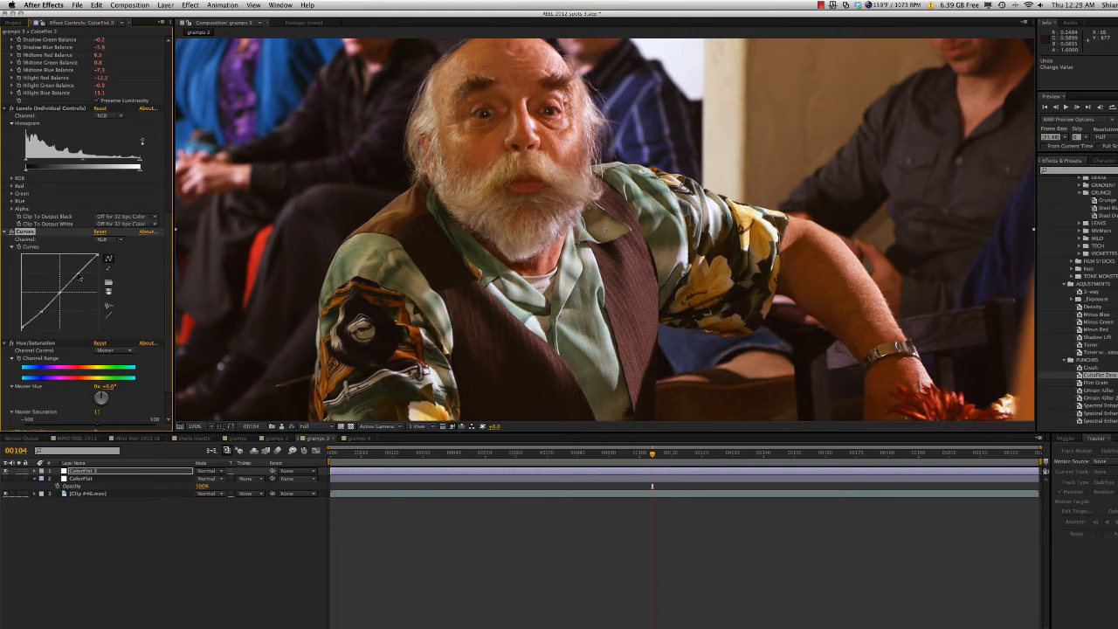
click(78, 275)
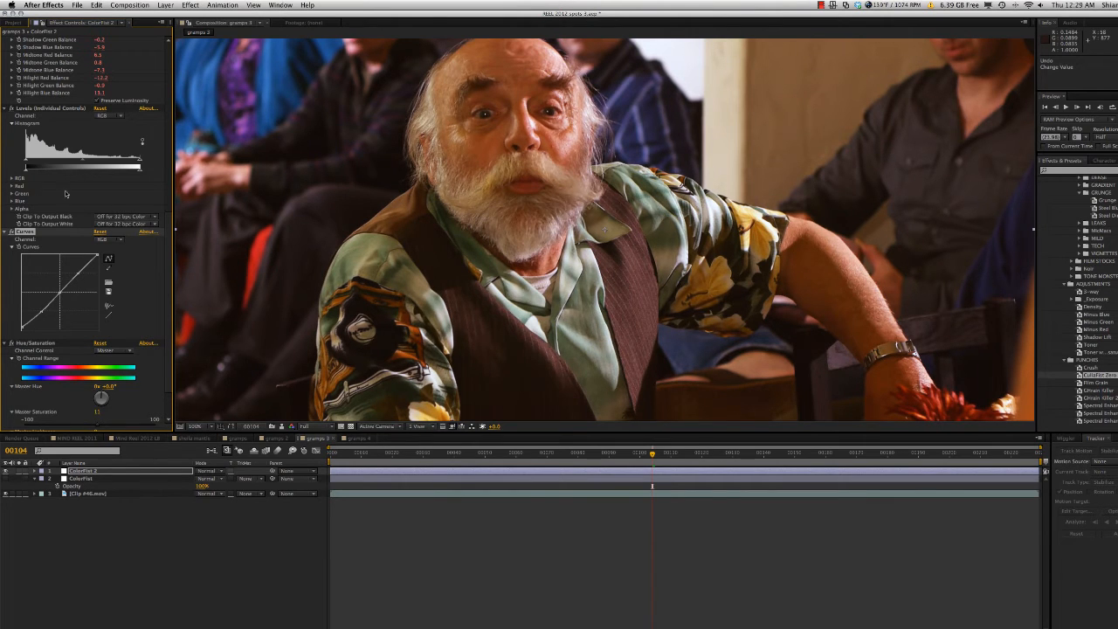
Compare the current ColorFist 2 grade with the stored snapshot
scroll(161, 276, down, 2)
scroll(160, 272, up, 14)
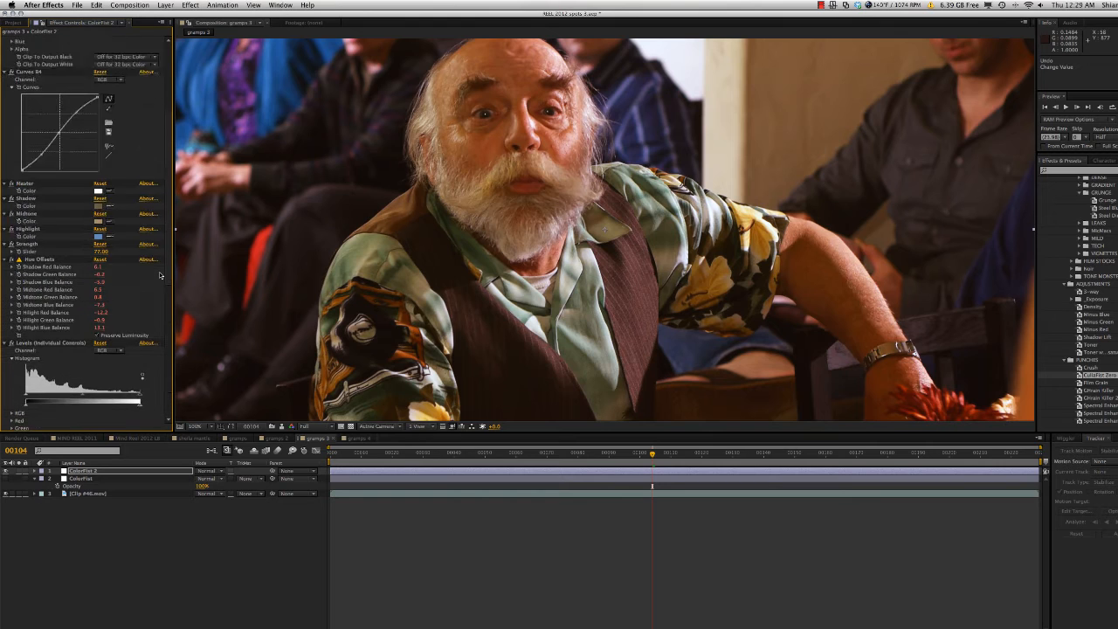
click(281, 427)
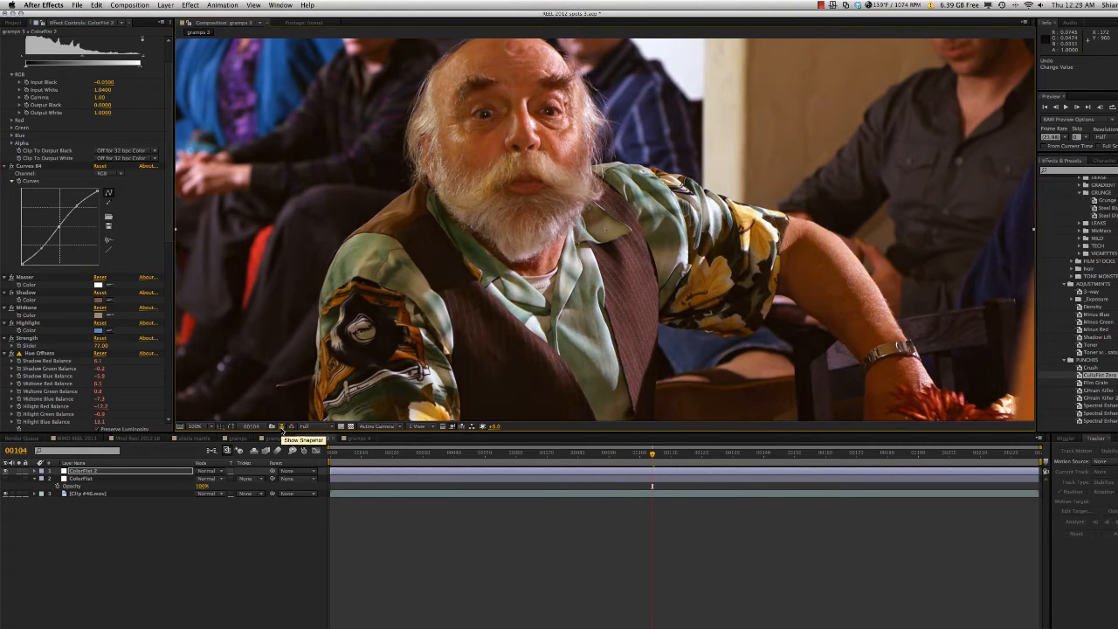
Reduce the Master Saturation of the Hue/Saturation effect by a few points
scroll(48, 377, down, 5)
scroll(48, 377, down, 5)
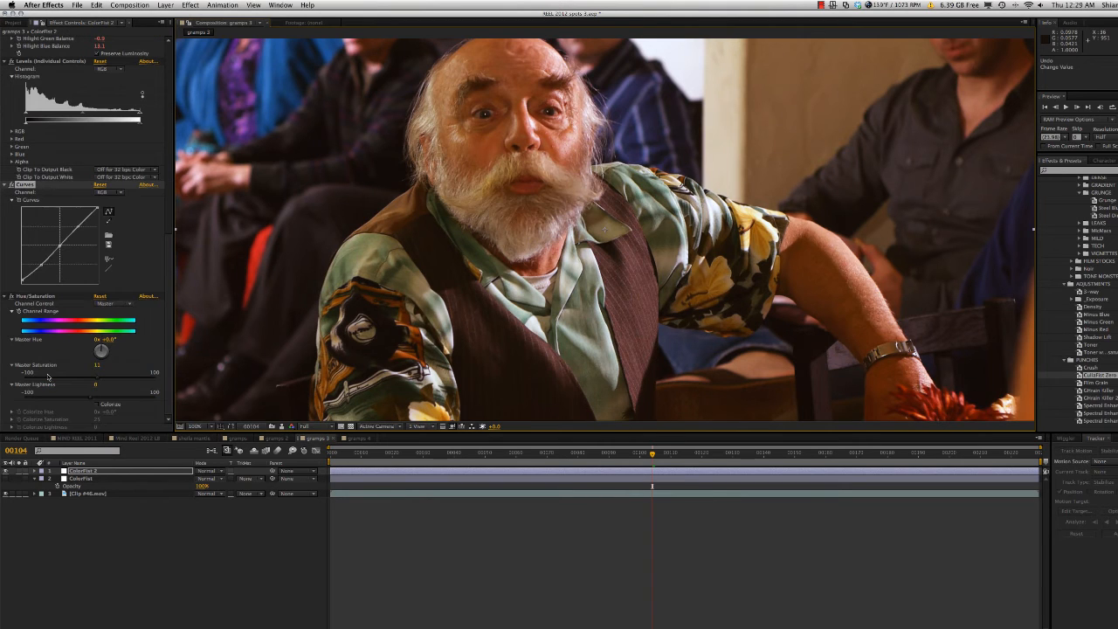
click(98, 382)
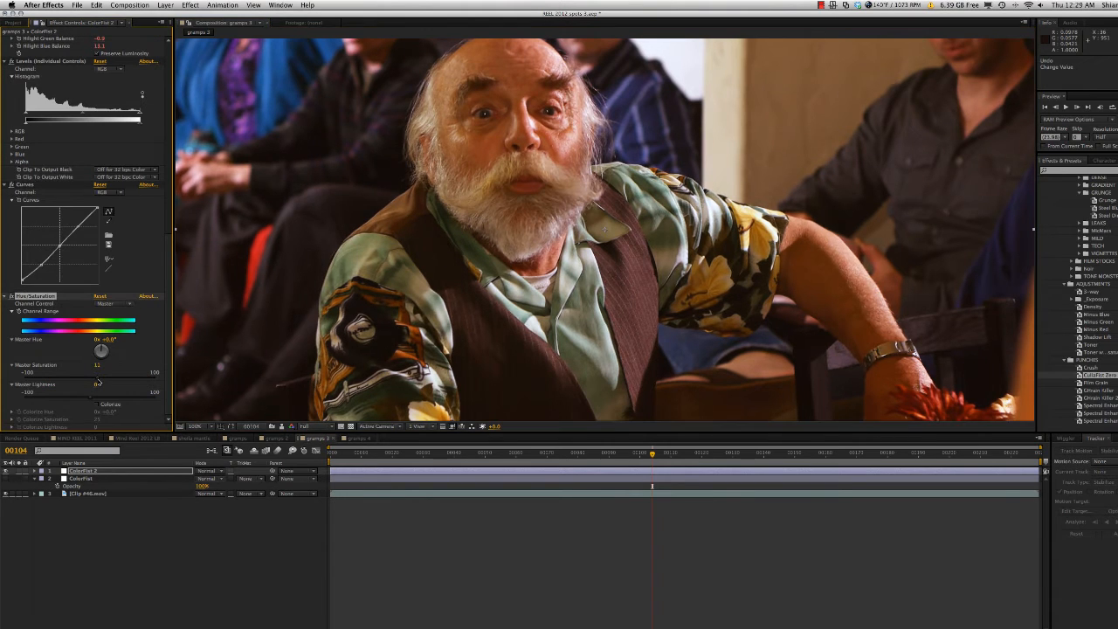
drag(97, 383, 97, 381)
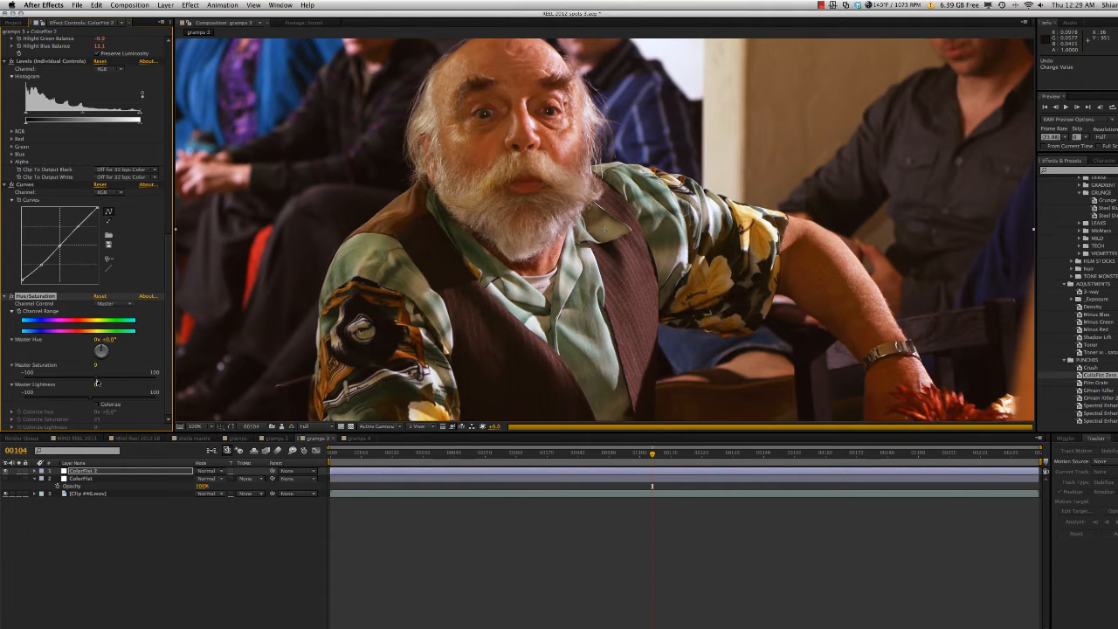
Flip repeatedly between the stored snapshot and the current grade to compare color and saturation
click(284, 427)
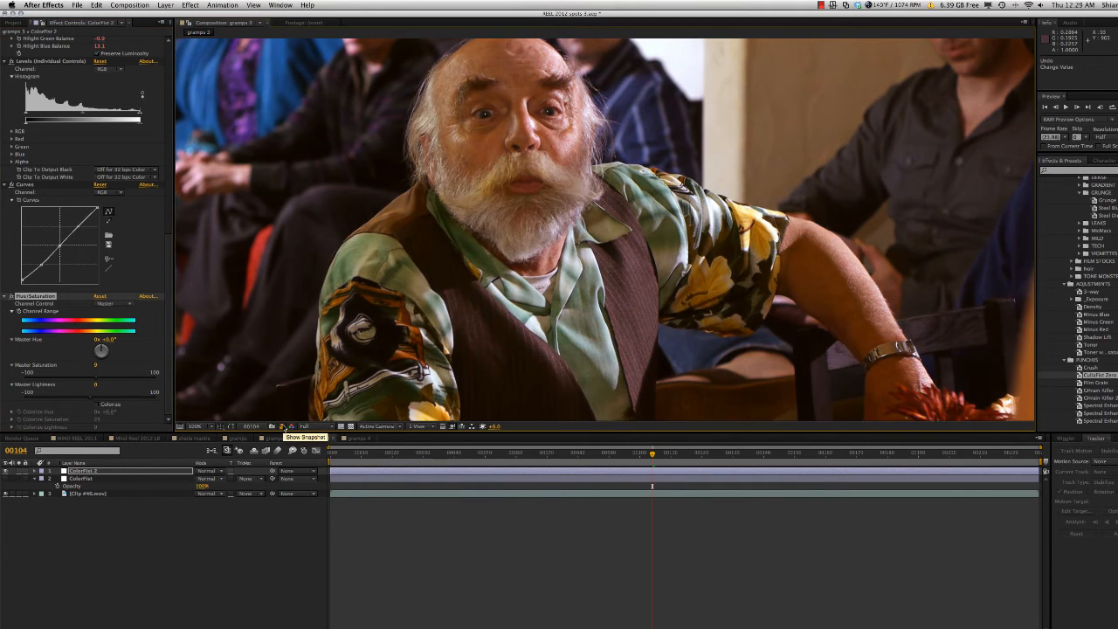
click(283, 428)
click(284, 427)
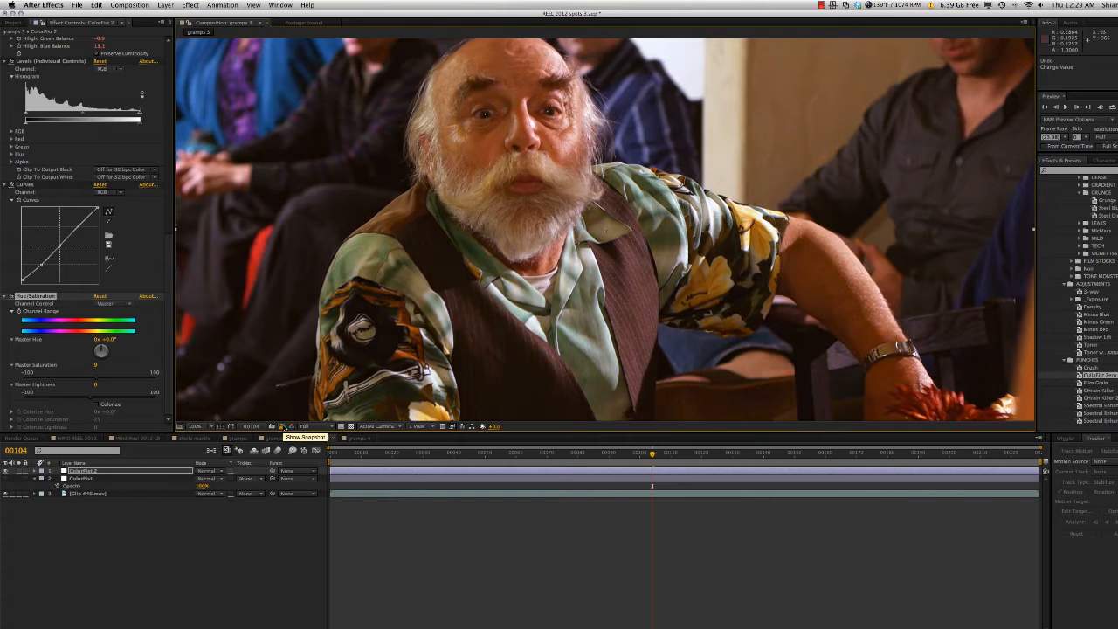
click(284, 427)
click(282, 427)
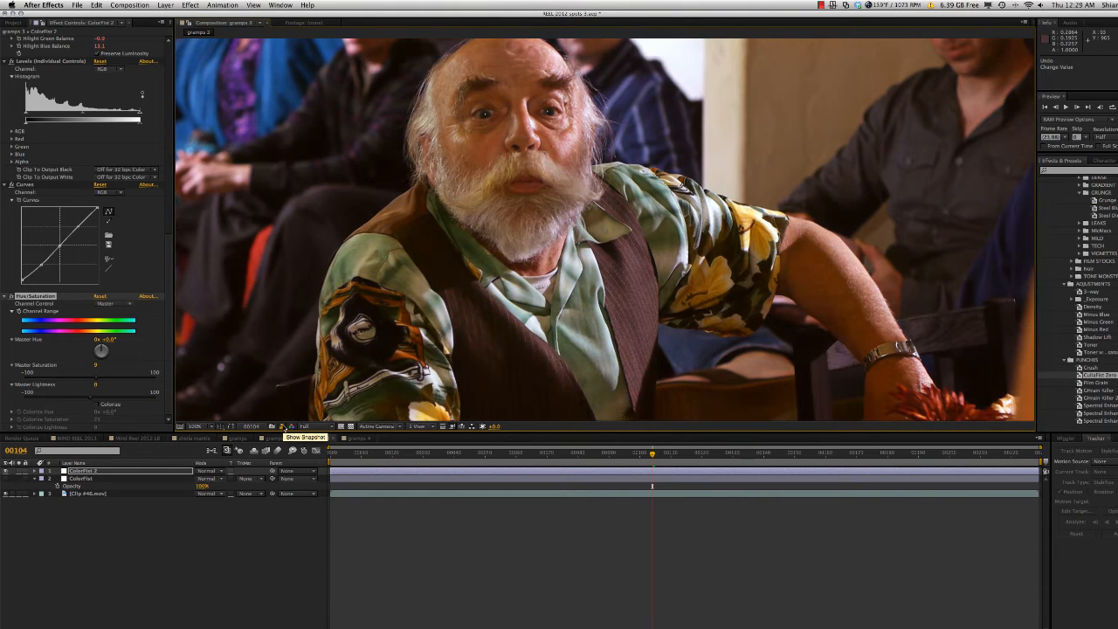
click(283, 427)
click(283, 427)
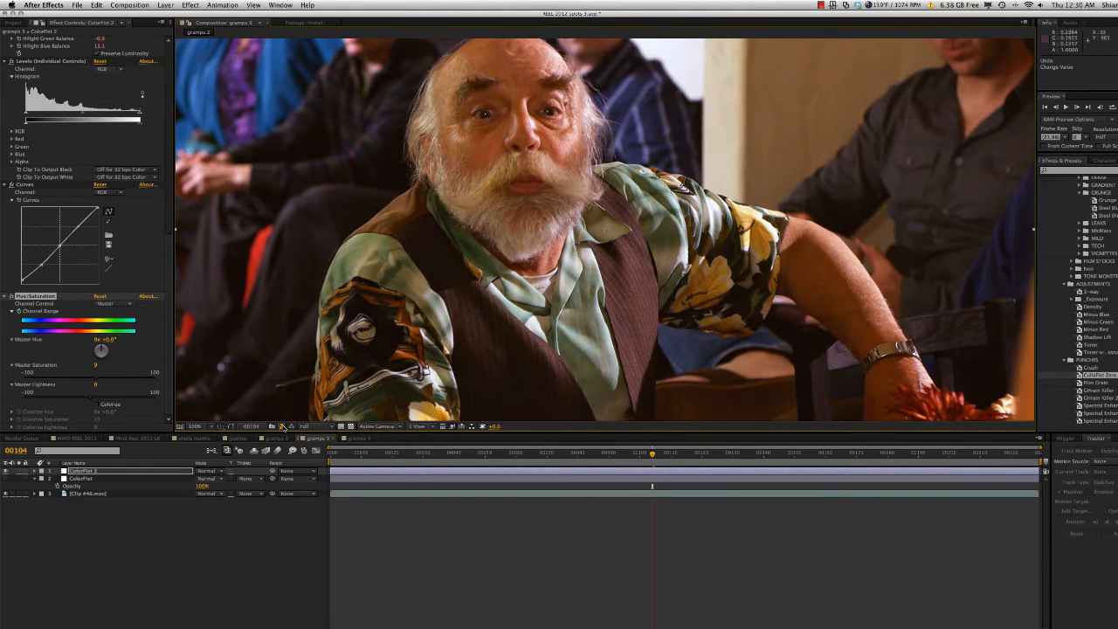
Set the Midtone color to the more neutral 8A7F6E, and compare the frame with the ColorFist 2 layer hidden and shown
scroll(125, 249, up, 10)
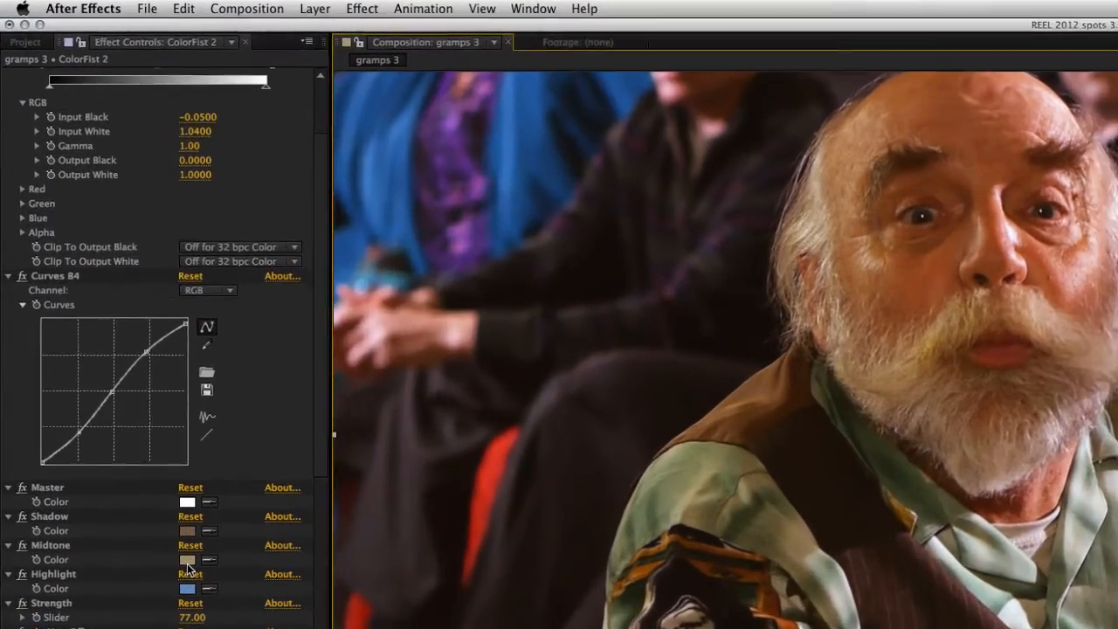
click(98, 296)
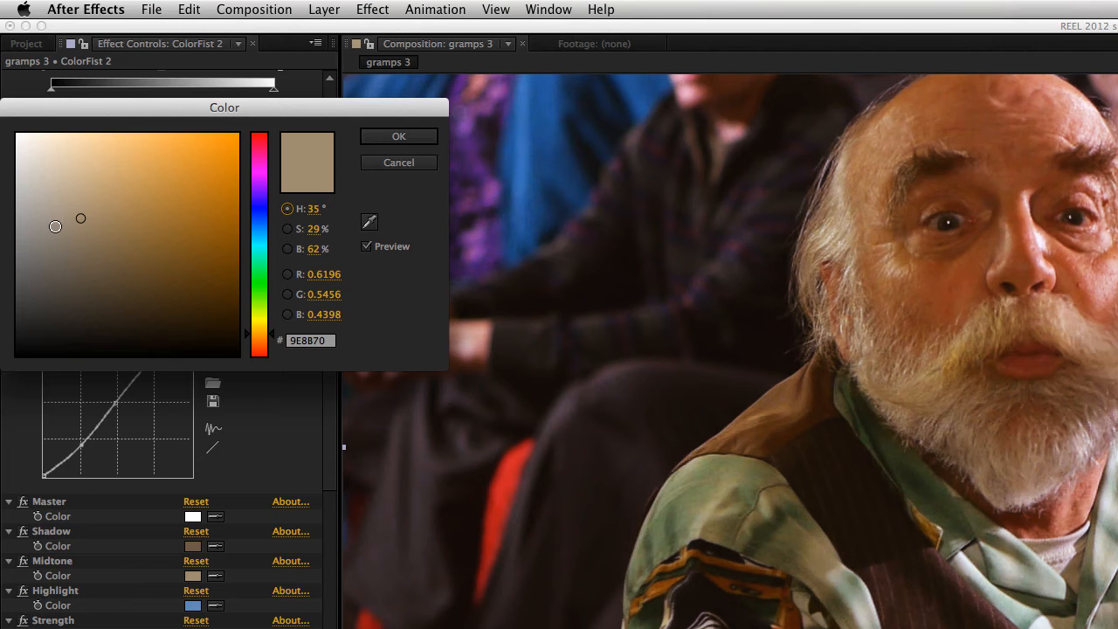
click(60, 235)
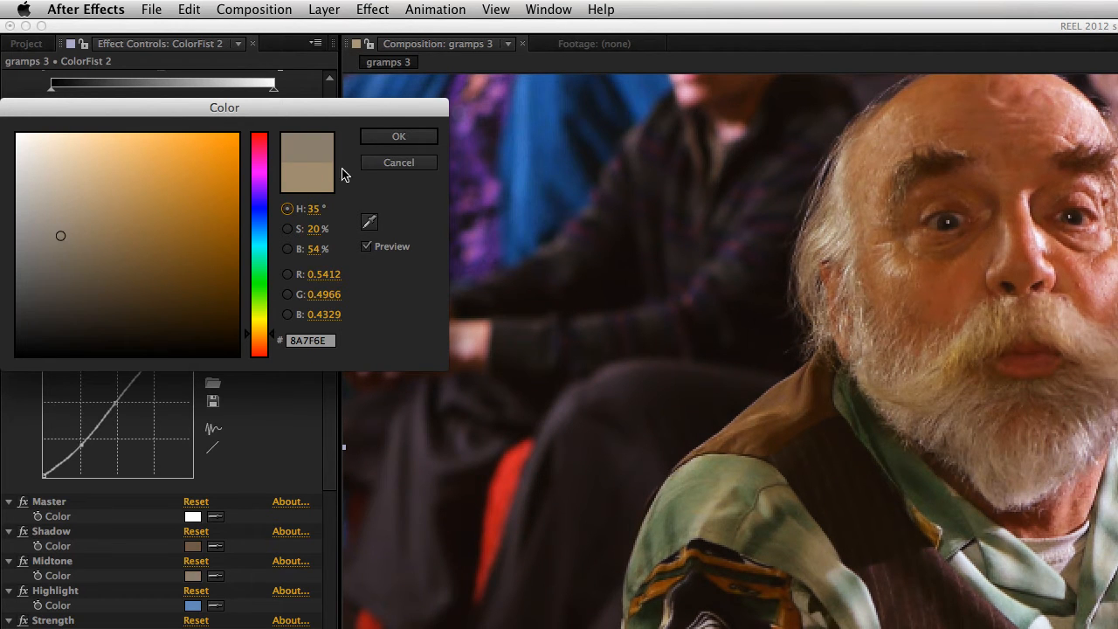
click(385, 141)
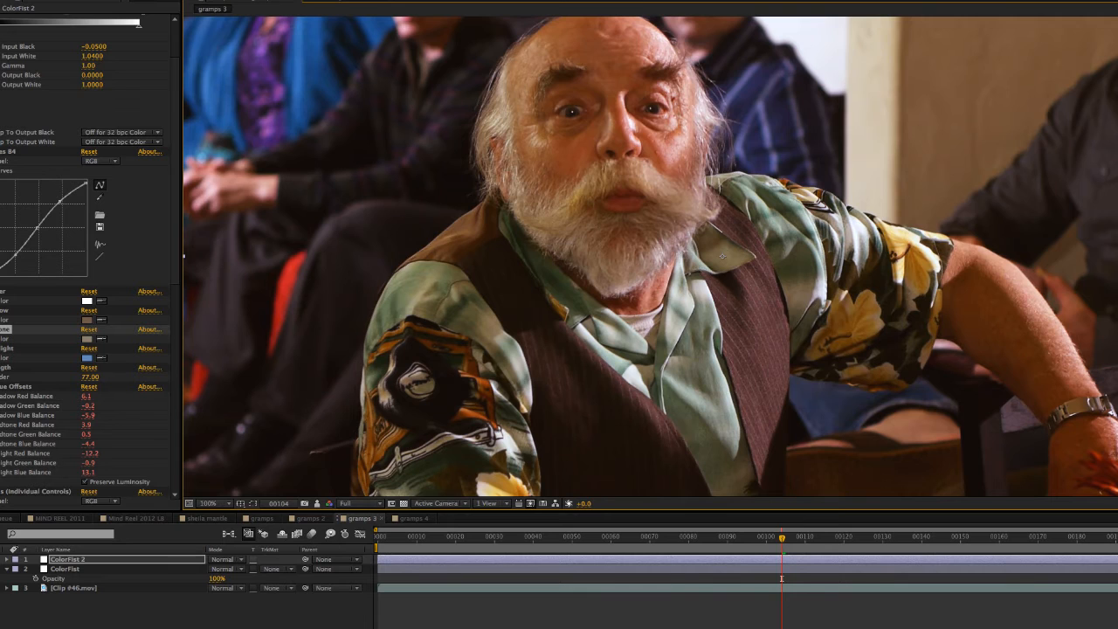
click(0, 559)
click(0, 559)
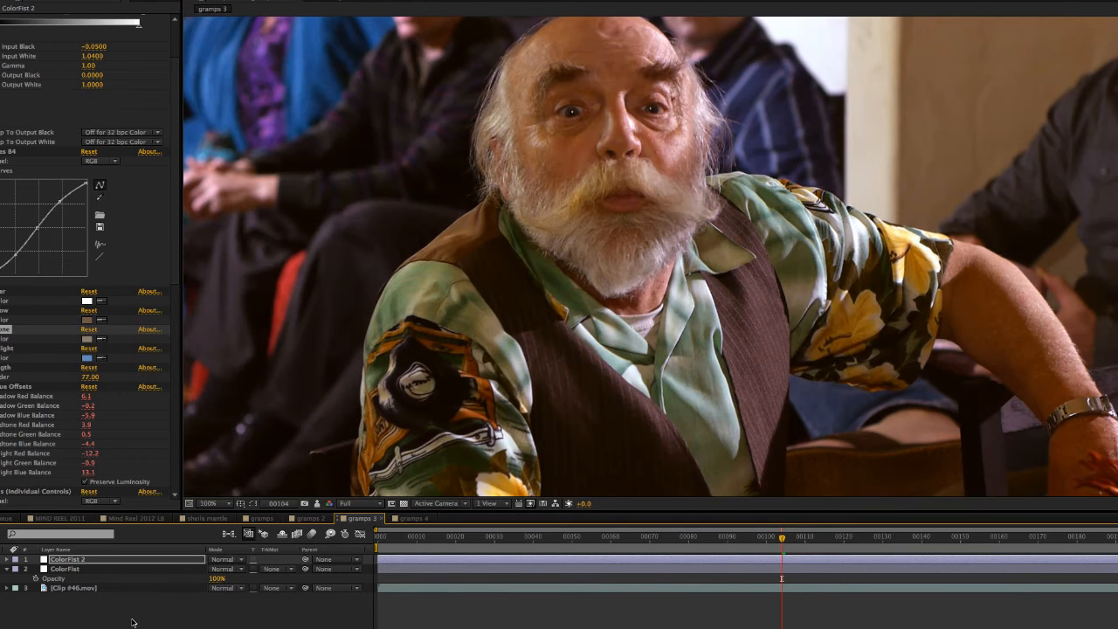
In the gramps 4 composition, raise the CF layer's Opacity to 100% and save the project
click(394, 520)
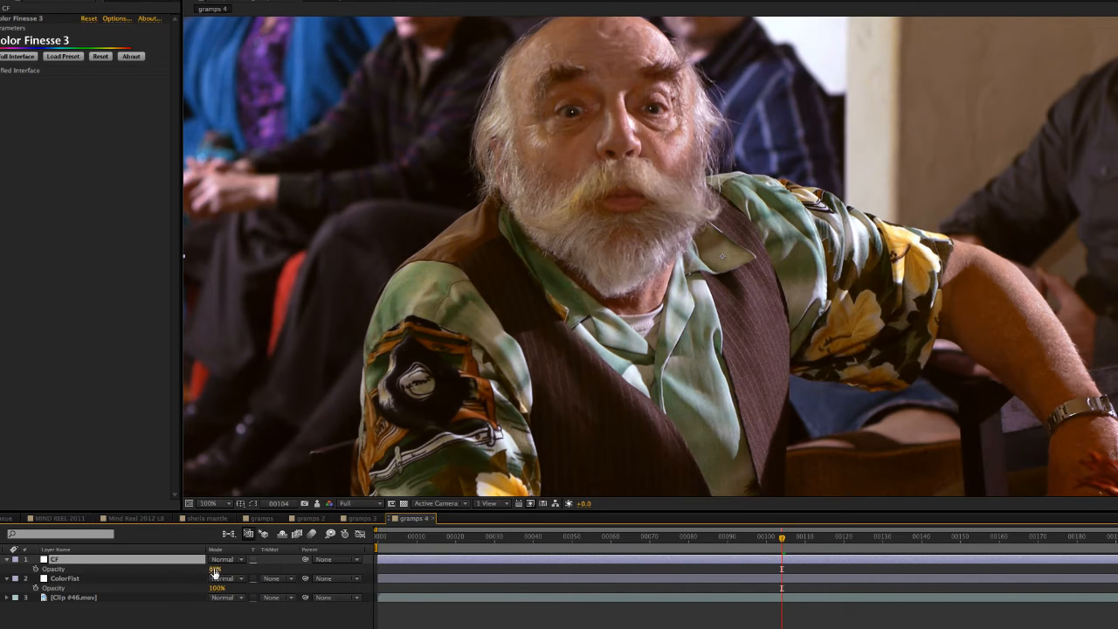
drag(214, 572, 265, 576)
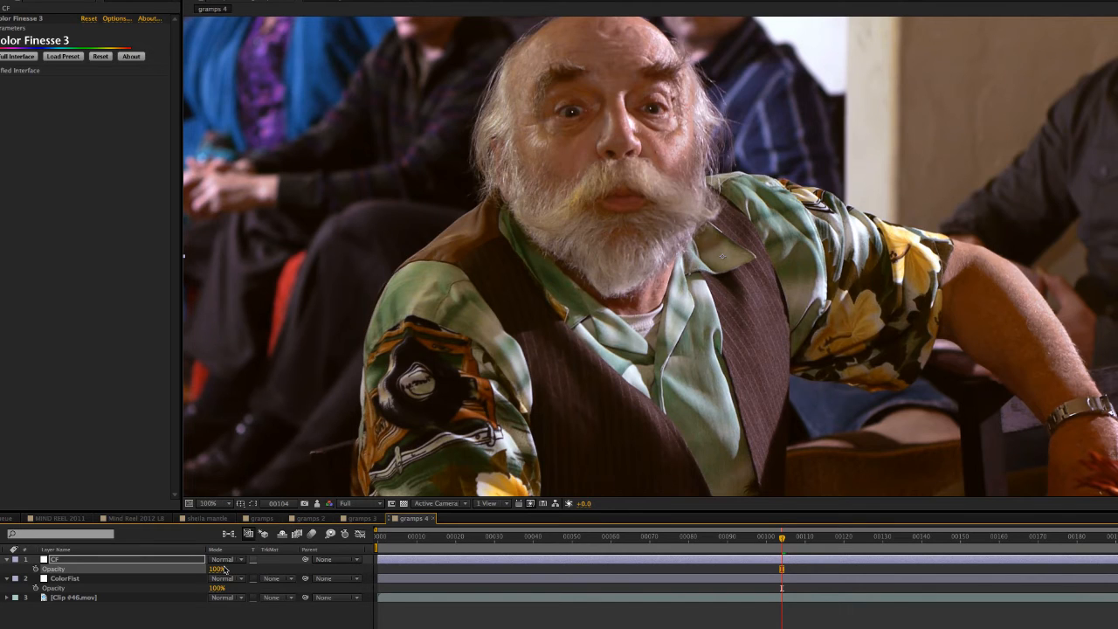
mouse_move(220, 572)
mouse_down()
mouse_move(201, 571)
mouse_move(236, 571)
mouse_up()
click(514, 572)
click(512, 561)
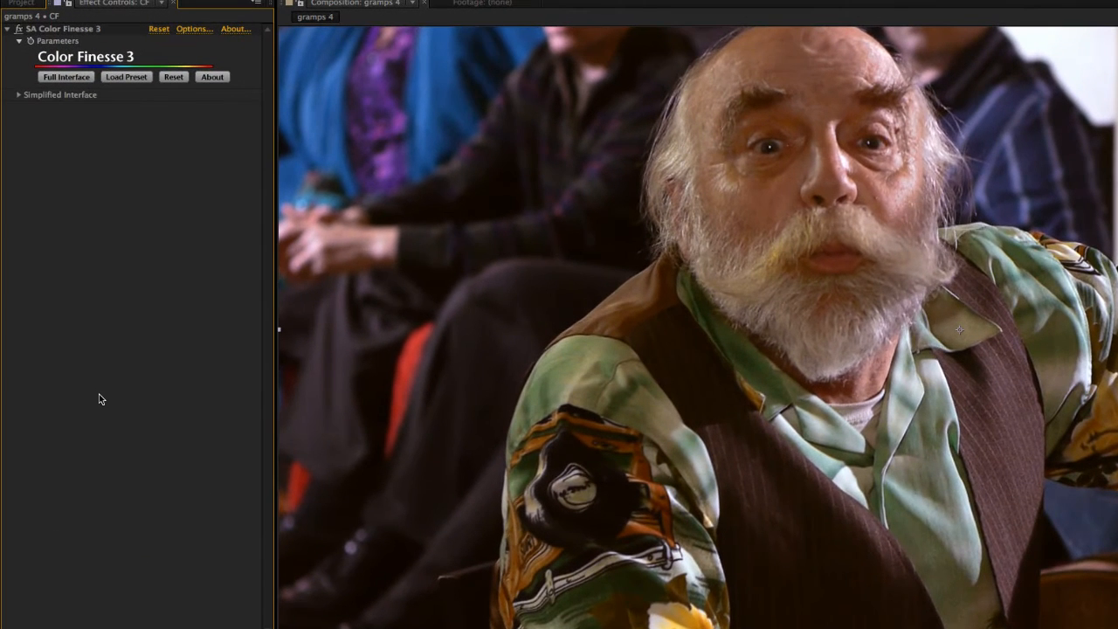
key(ctrl+s)
Open the CF layer's full Color Finesse interface and, in the Secondary corrections, disable secondary A and enable secondary B
click(78, 77)
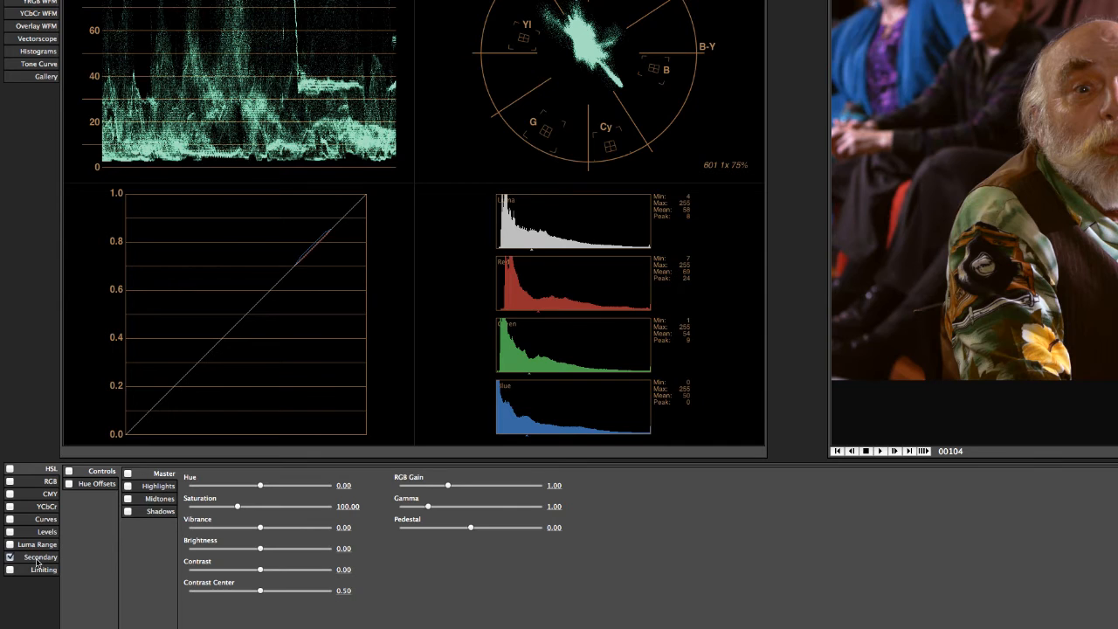
click(56, 558)
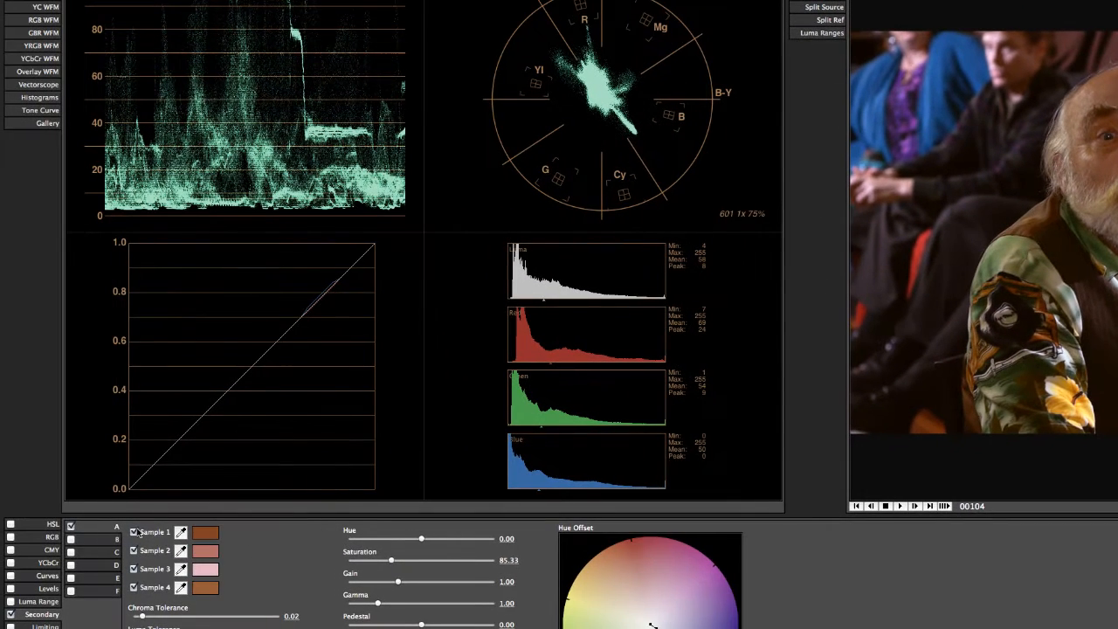
click(70, 527)
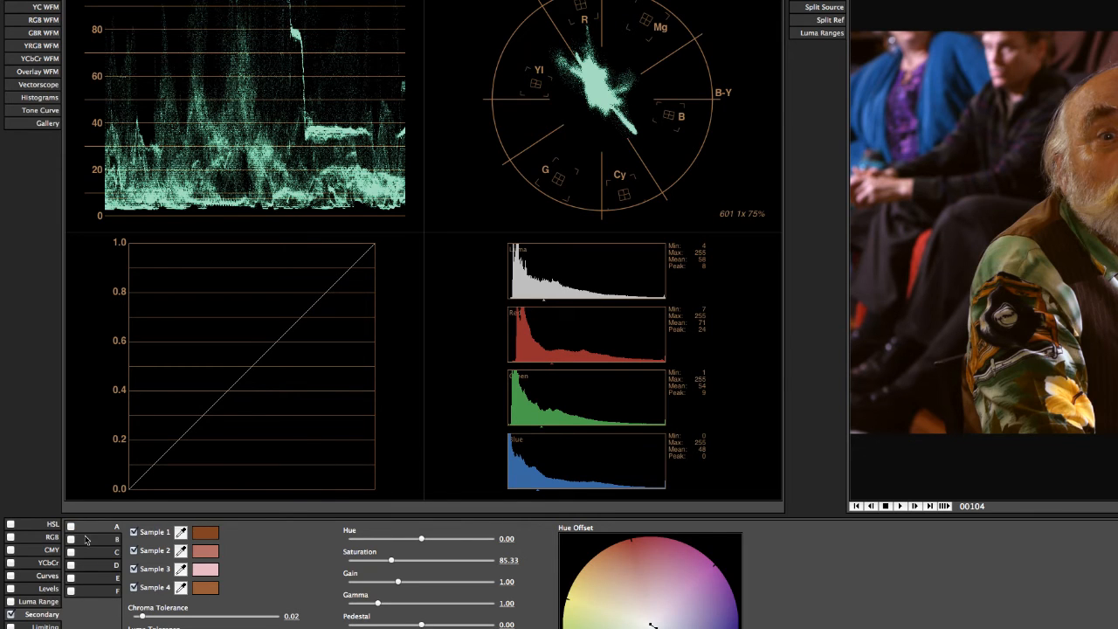
click(72, 539)
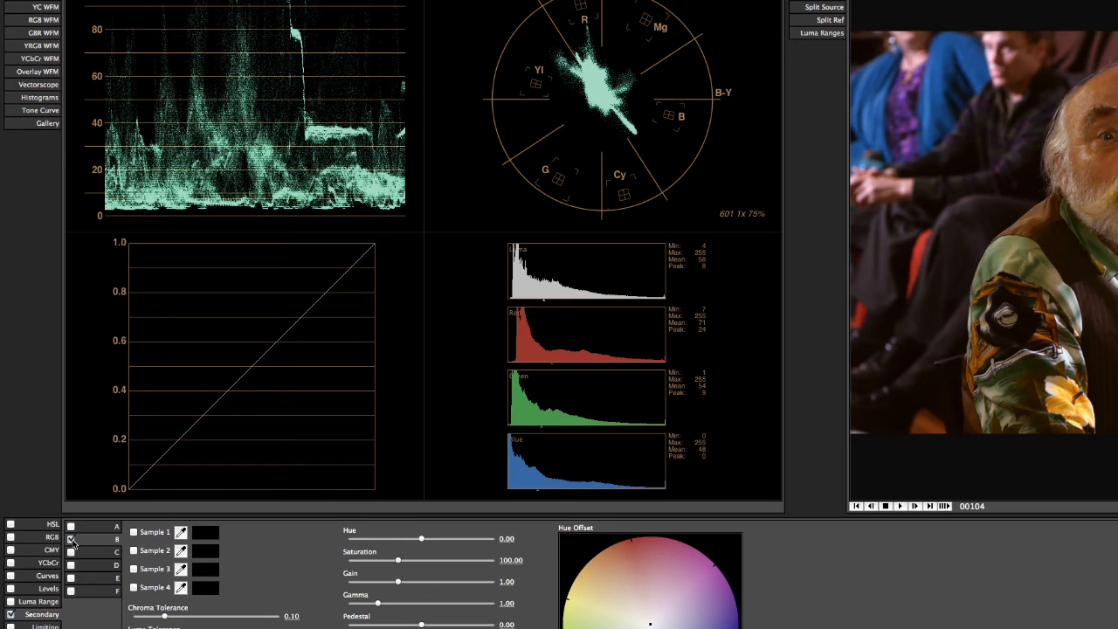
Fill Samples 1 to 4 of secondary B with skin tones picked from the image, checking the selection in the desaturated preview
click(180, 531)
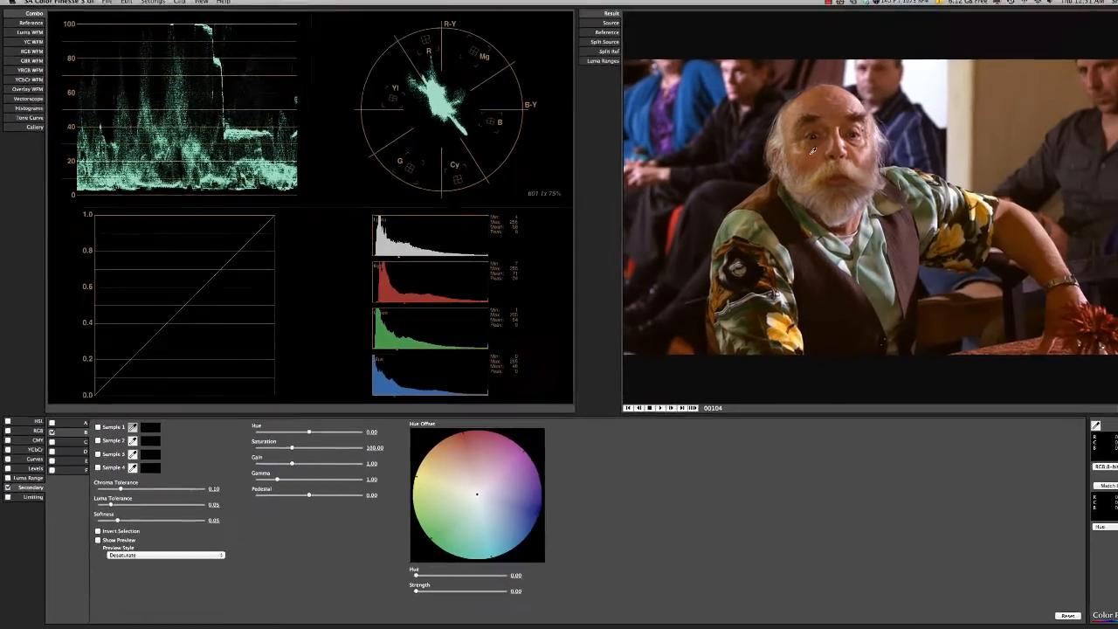
click(1108, 162)
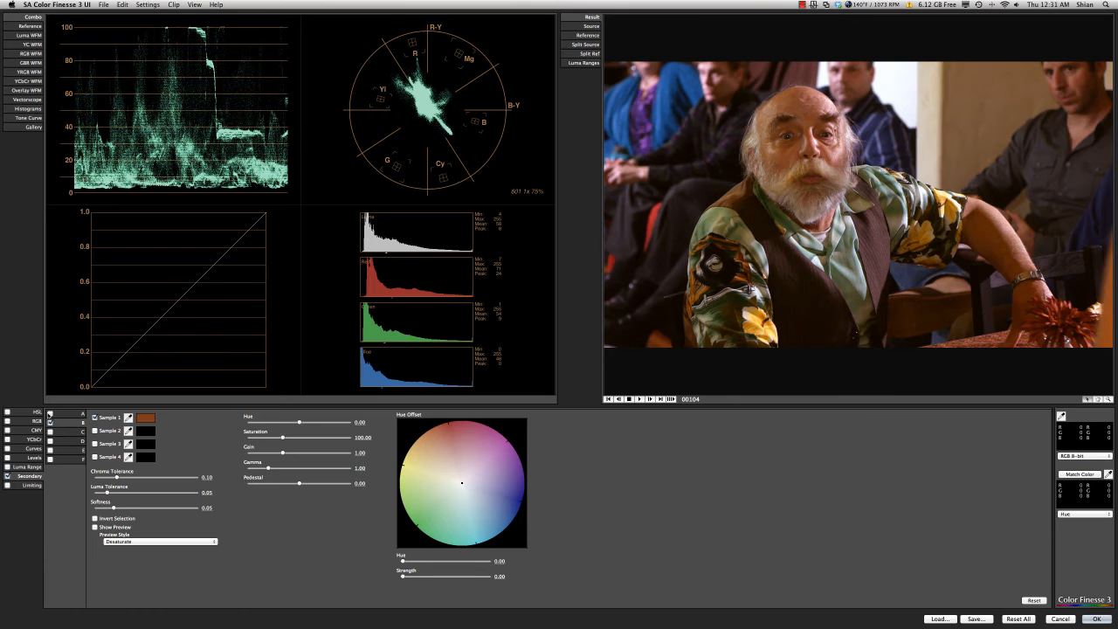
click(95, 528)
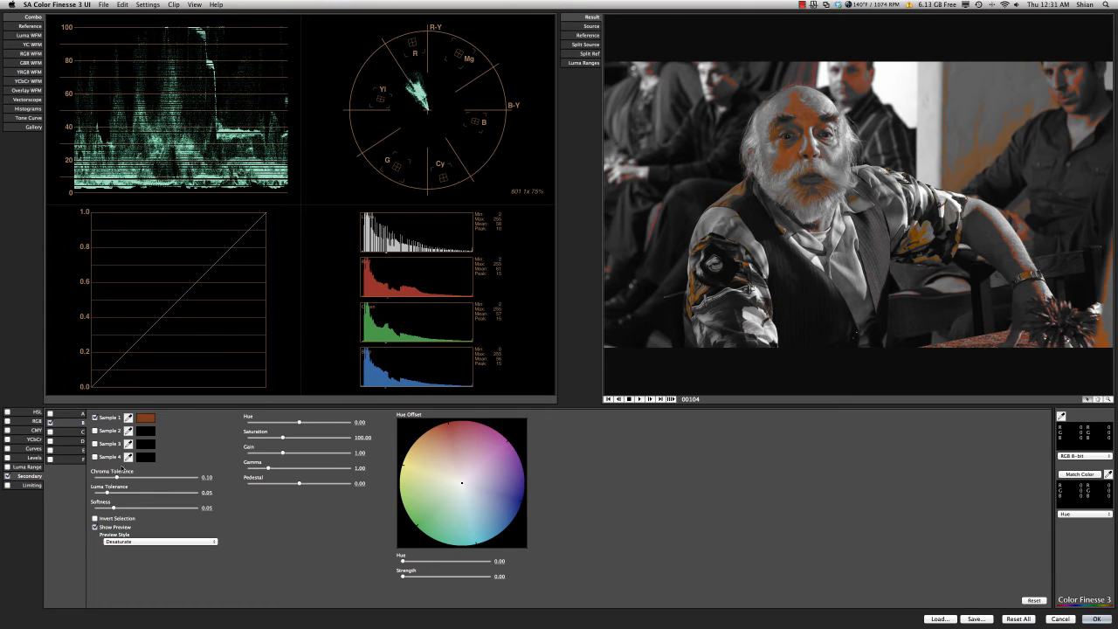
click(104, 529)
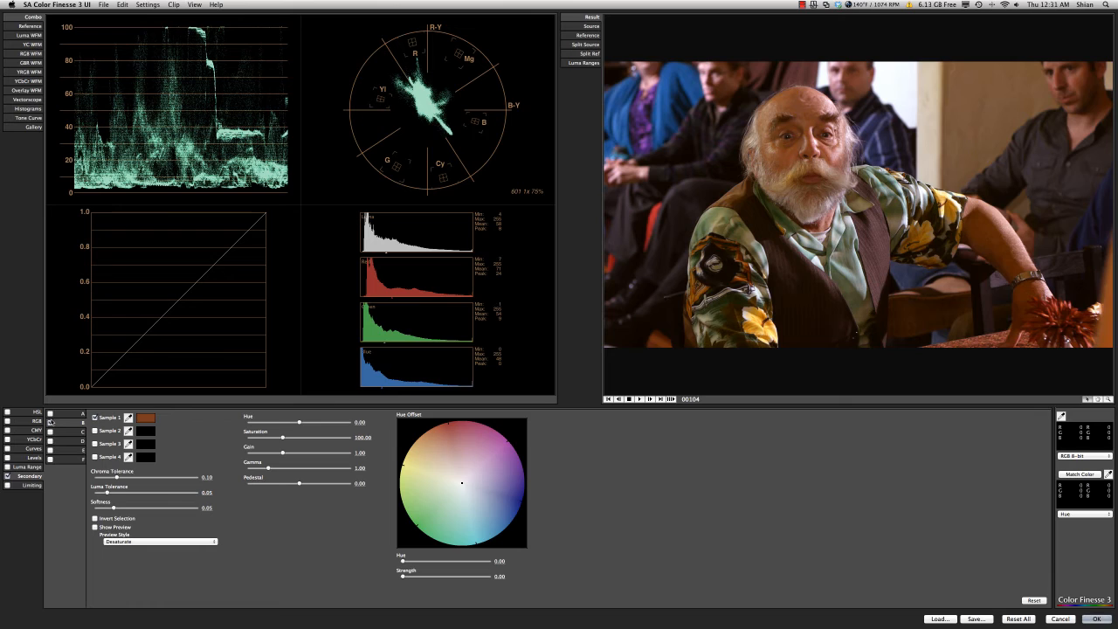
click(128, 431)
click(835, 156)
click(111, 527)
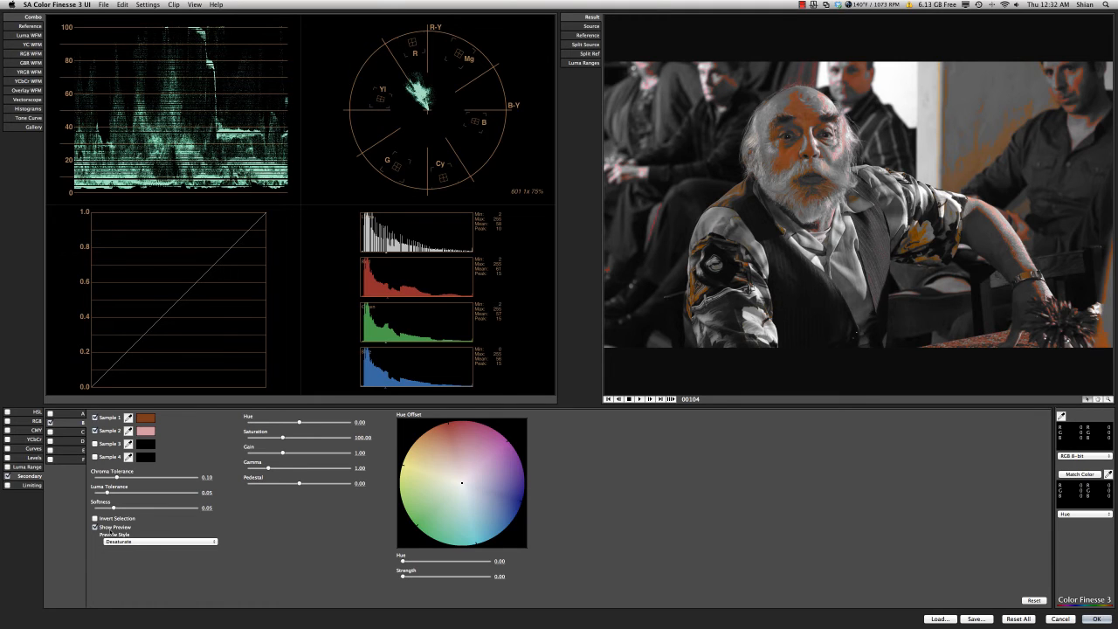
click(94, 527)
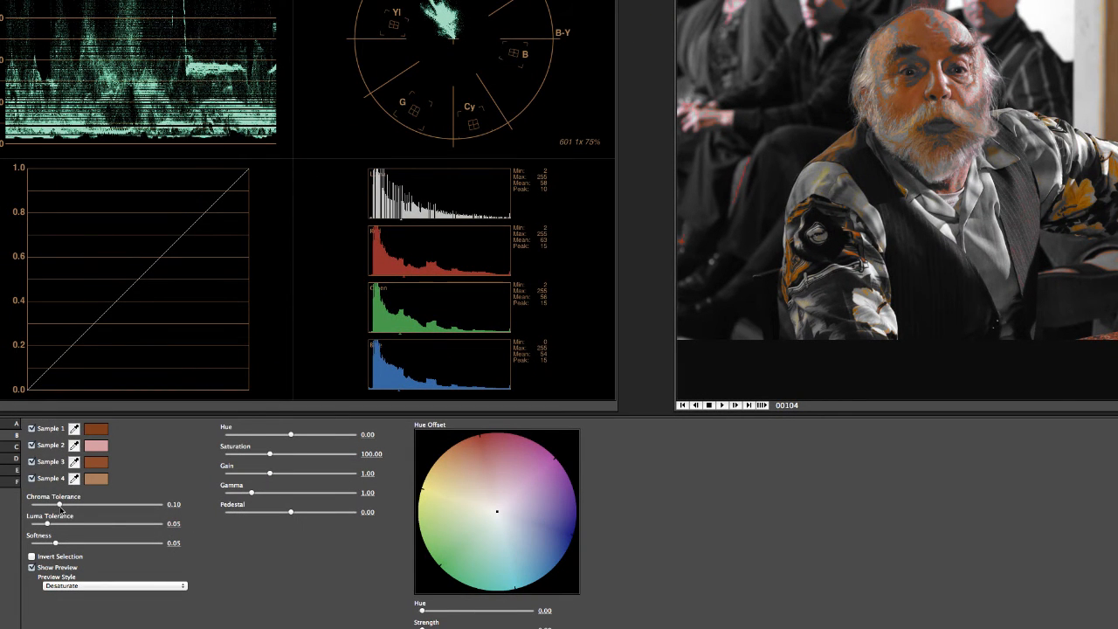
Refine the skin selection to Chroma Tolerance 0.03, Luma Tolerance 0.11 and Softness 0.12
mouse_move(59, 506)
mouse_down()
mouse_move(48, 505)
mouse_move(91, 510)
mouse_up()
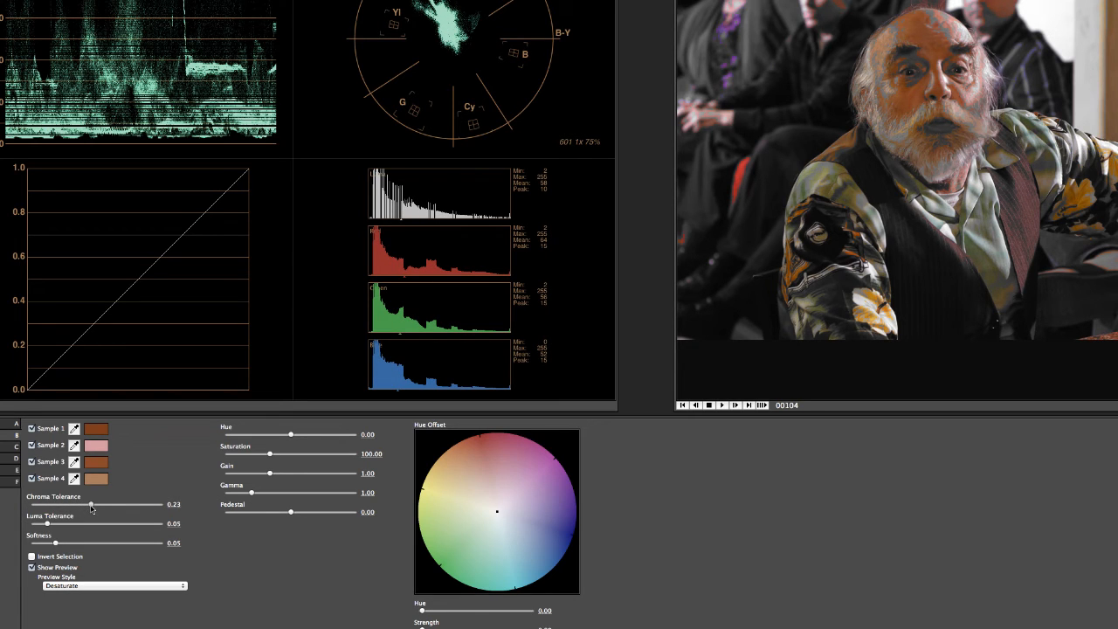
mouse_move(91, 509)
mouse_down()
mouse_move(46, 507)
mouse_move(49, 524)
mouse_move(77, 524)
mouse_move(63, 529)
mouse_up()
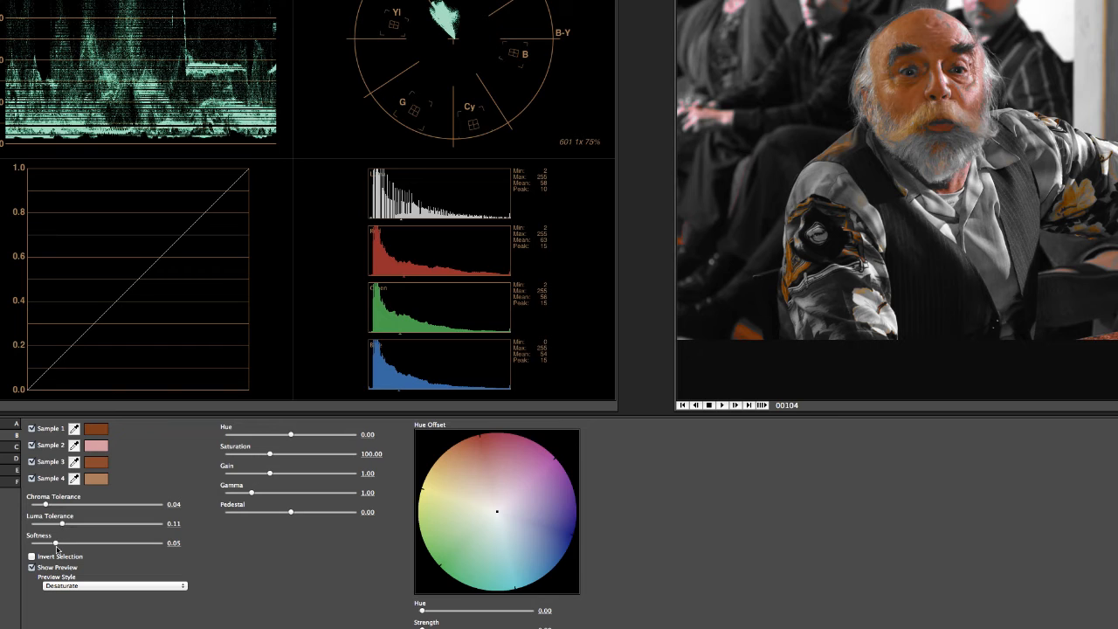
drag(55, 545, 86, 547)
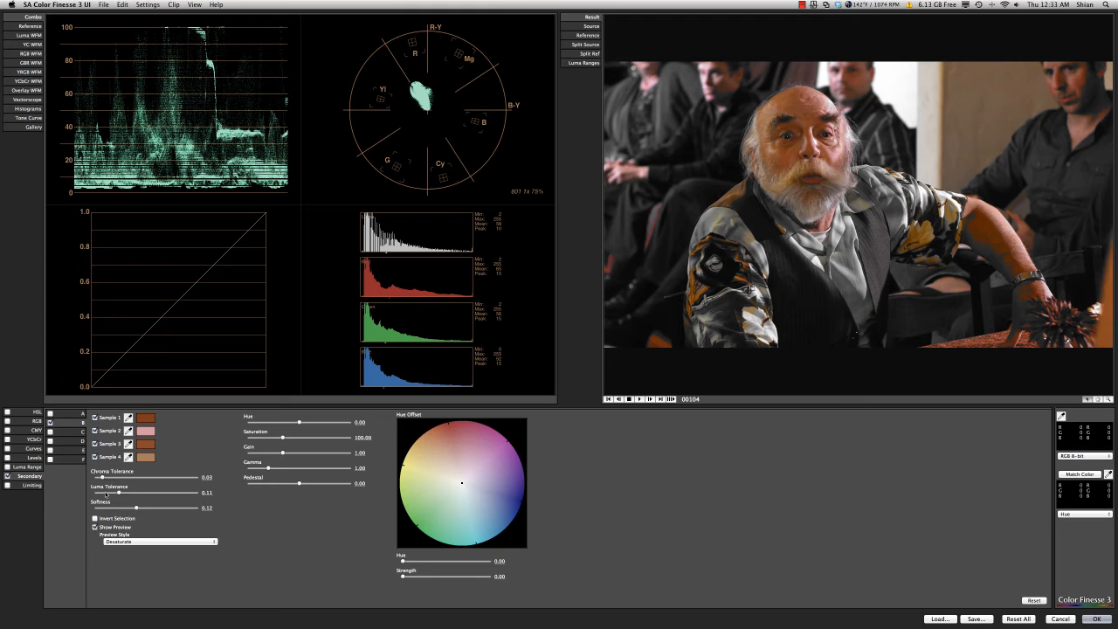
Fine-tune the skin selection to Luma Tolerance 0.10 and Softness 0.09, and turn off the selection preview
click(105, 494)
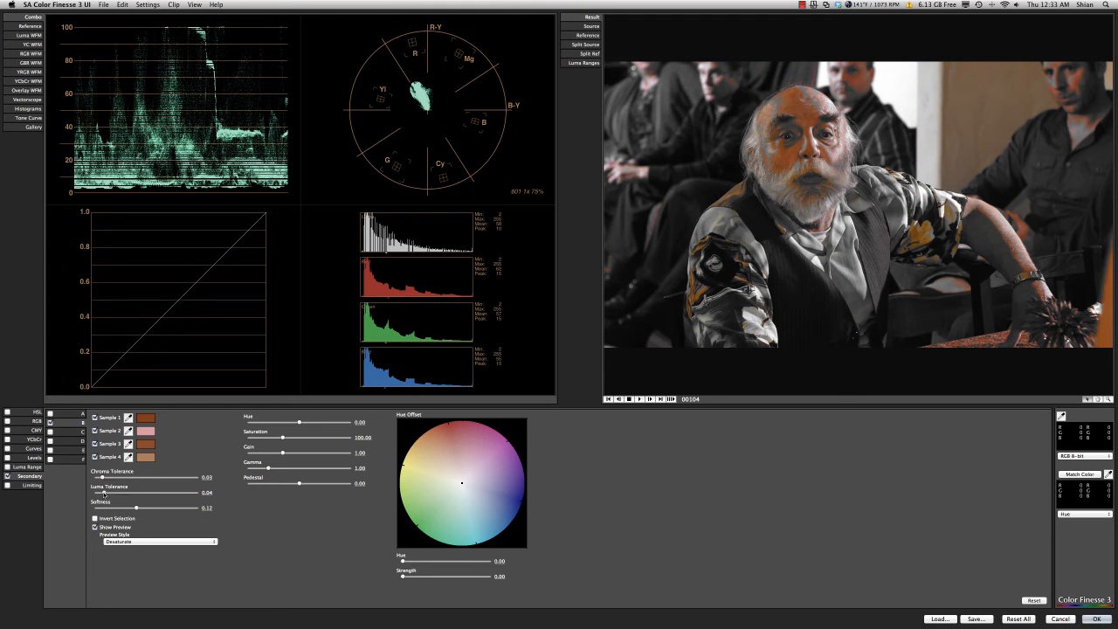
drag(105, 494, 115, 494)
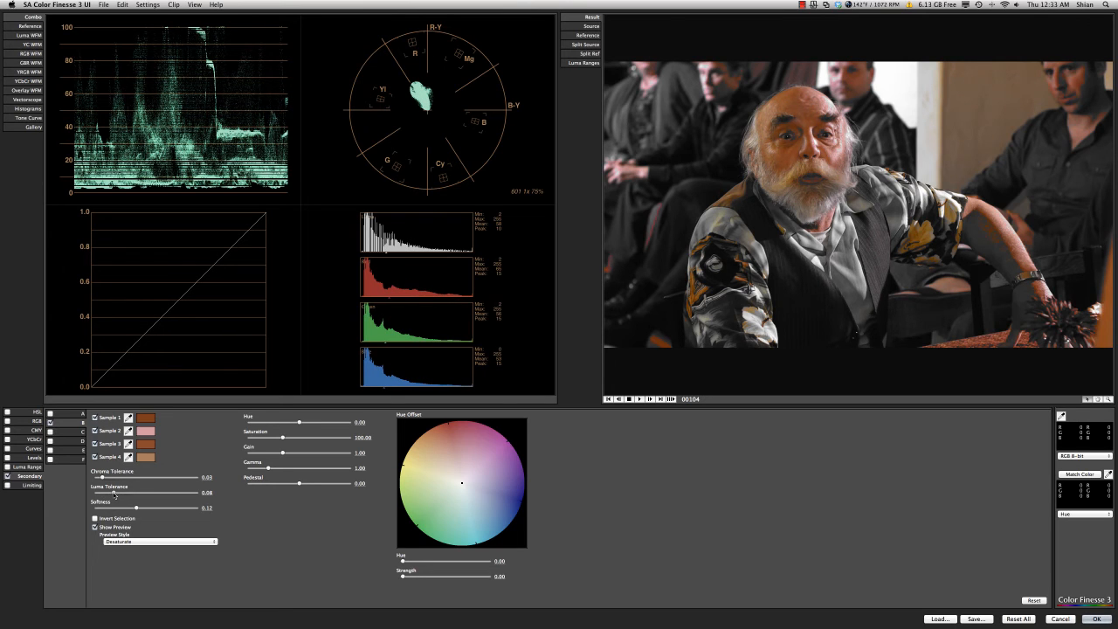
drag(114, 495, 117, 495)
drag(135, 508, 128, 510)
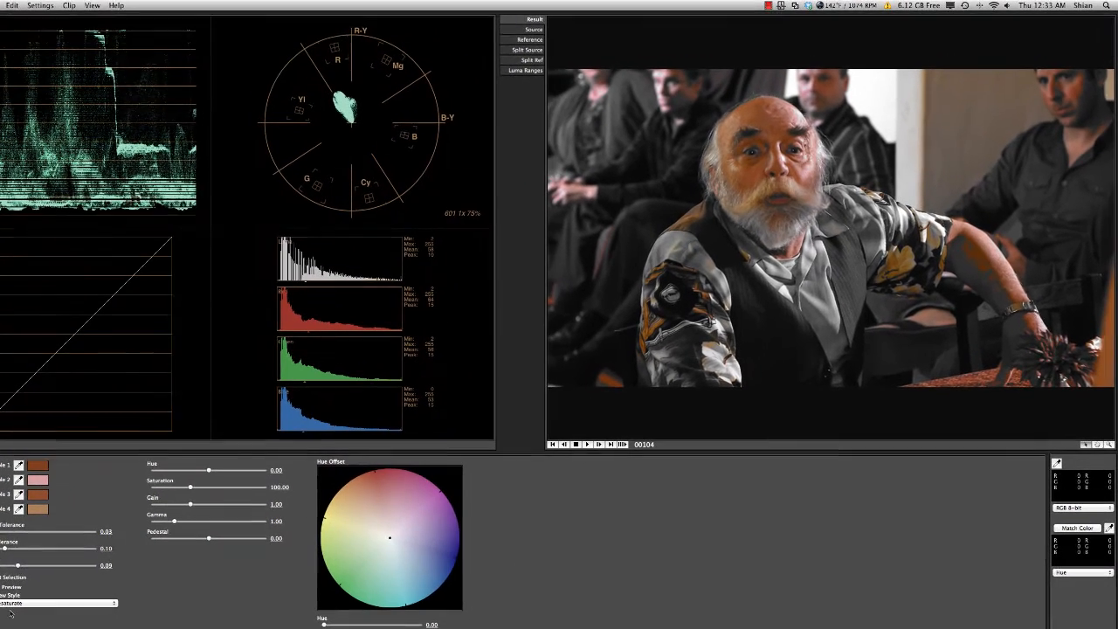
click(15, 588)
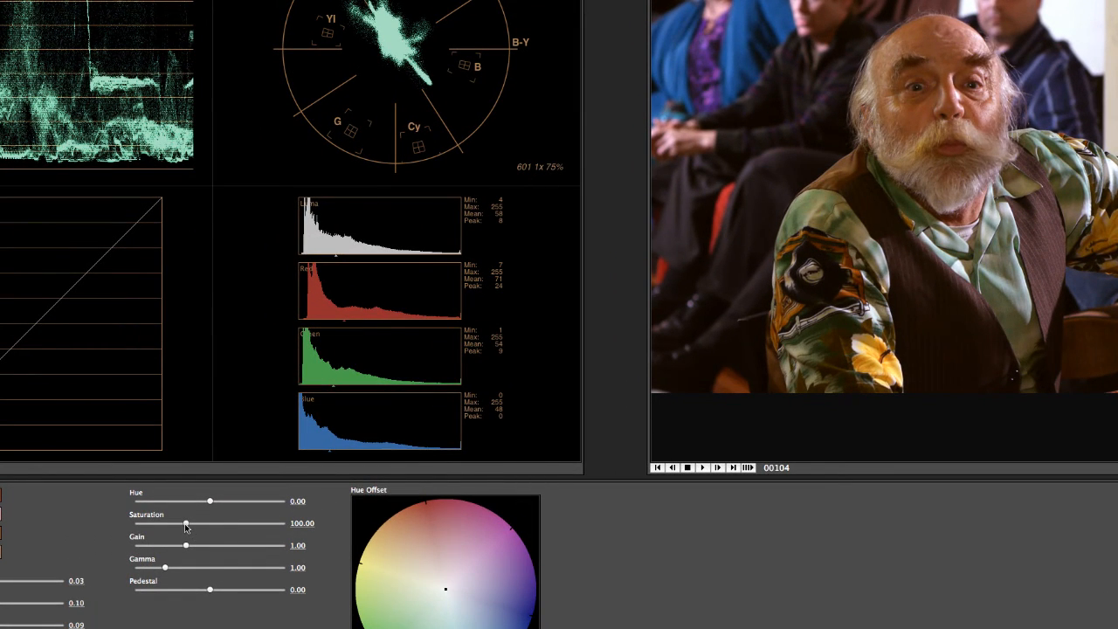
Lower secondary B's Saturation to 88.00 and compare the result with the source image
drag(185, 526, 179, 525)
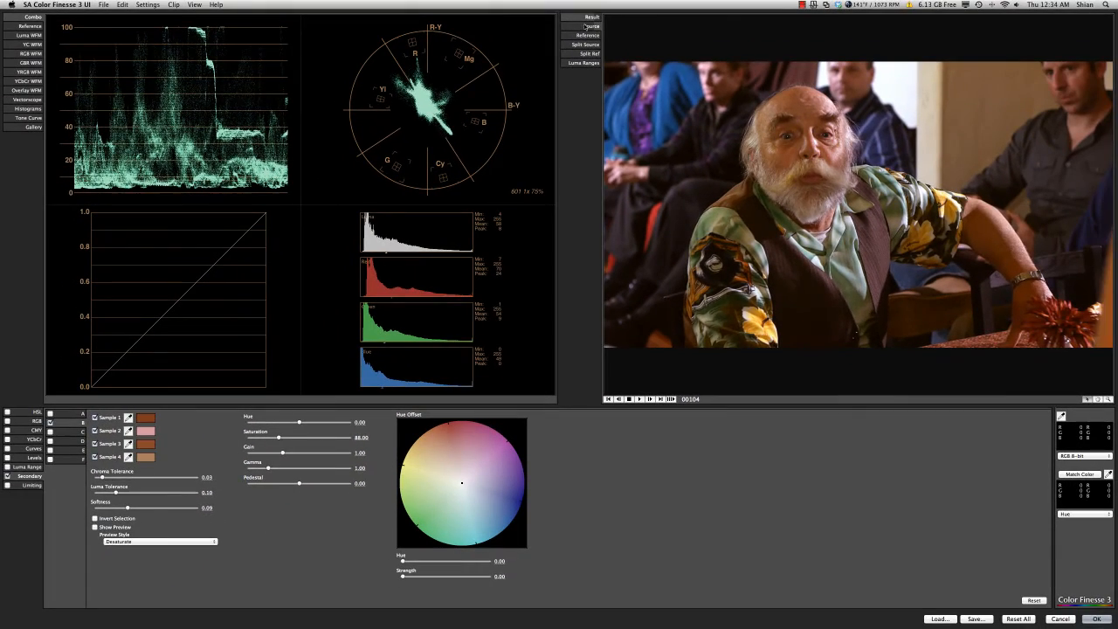
click(585, 26)
click(587, 18)
click(588, 26)
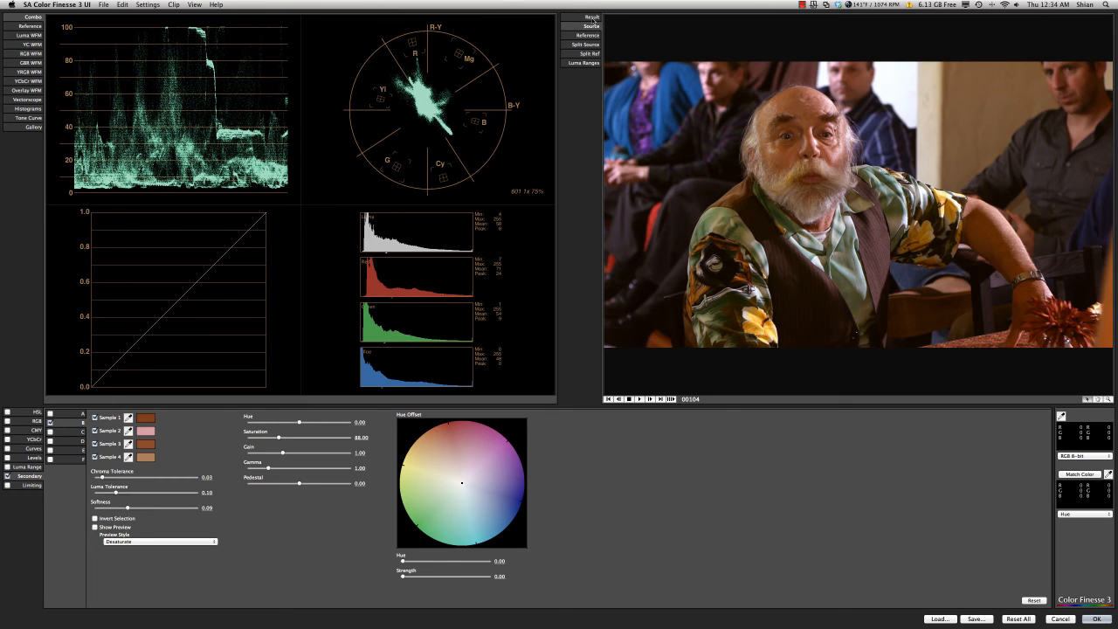
click(593, 18)
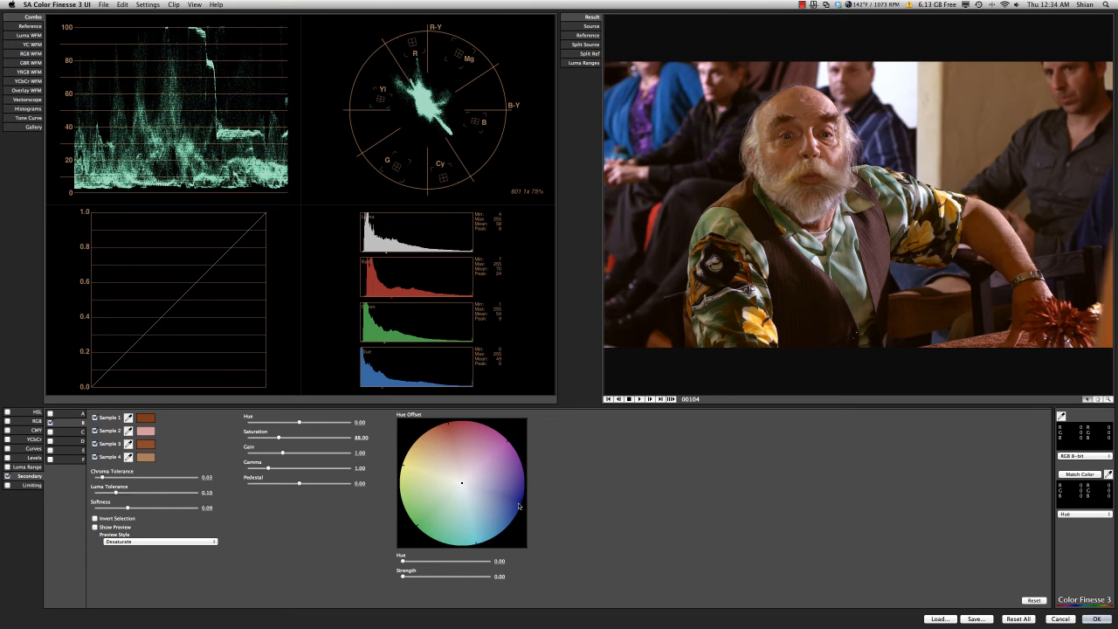
Shift secondary B's Hue Offset toward blue at hue 152.40 and strength 0.13, compare with the source, and accept the correction
drag(462, 485, 470, 493)
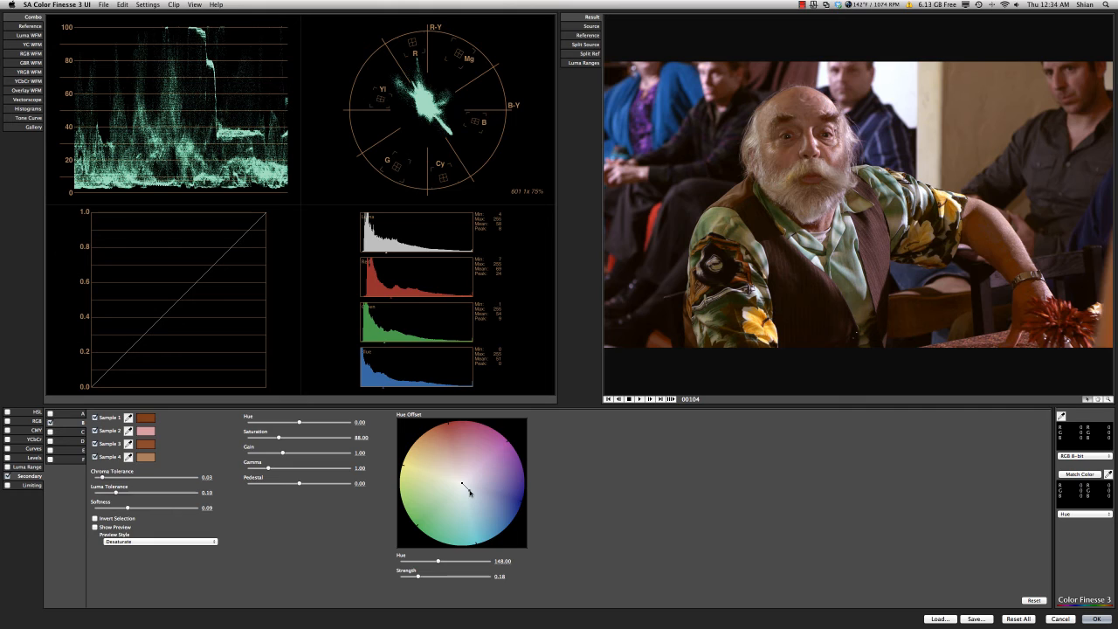
drag(469, 493, 467, 490)
click(594, 26)
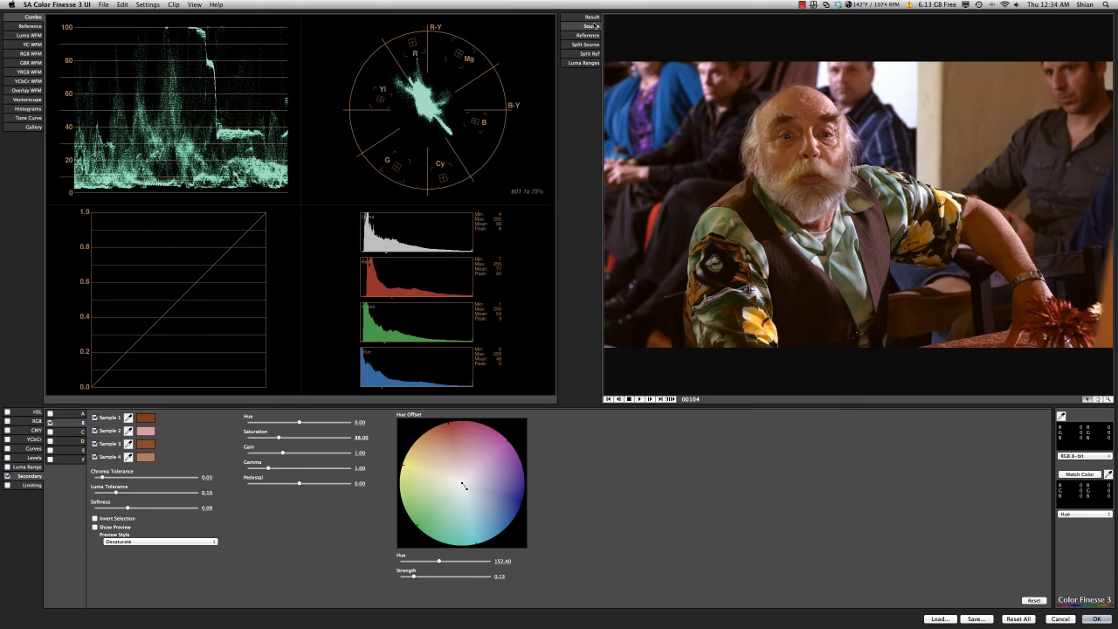
click(591, 17)
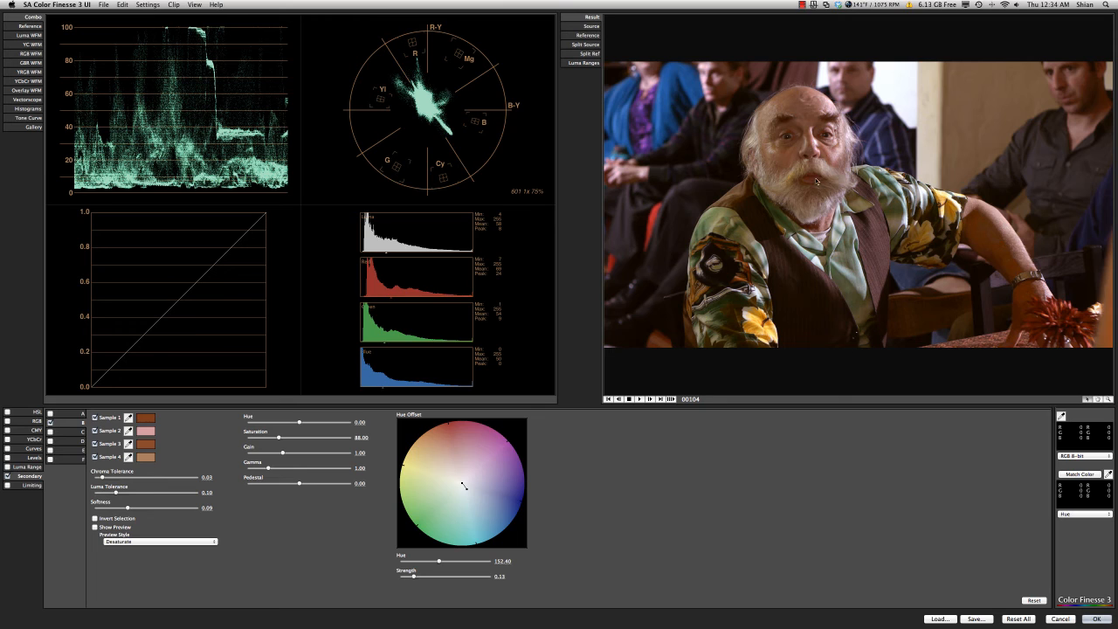
click(1104, 621)
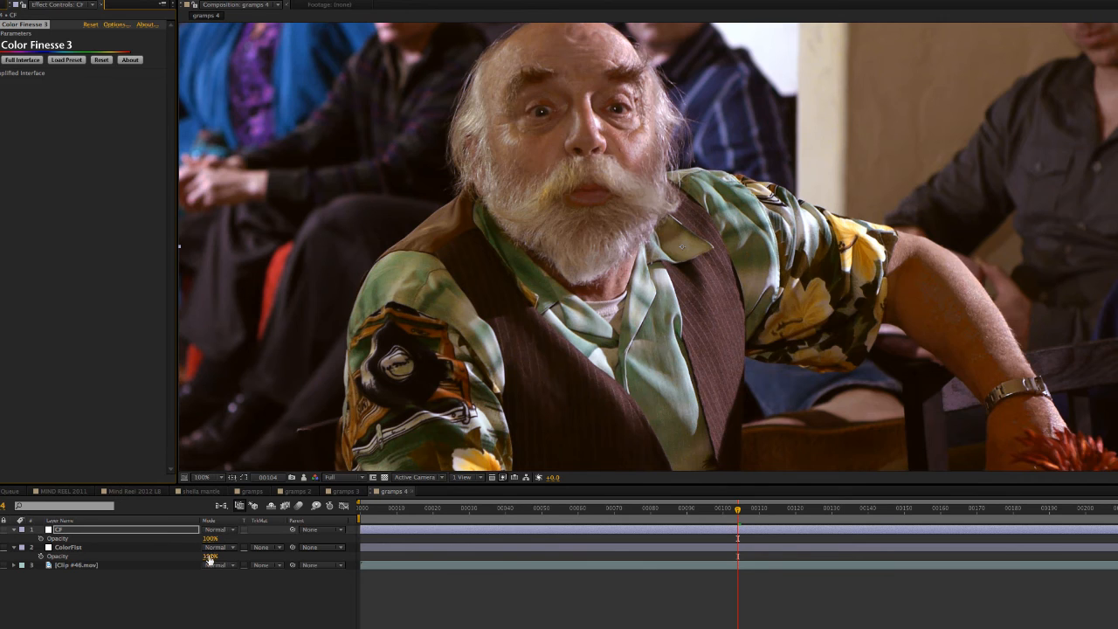
Reduce the CF layer's Opacity to 74% and compare the frame with the gramps 3 composition
drag(211, 539, 200, 539)
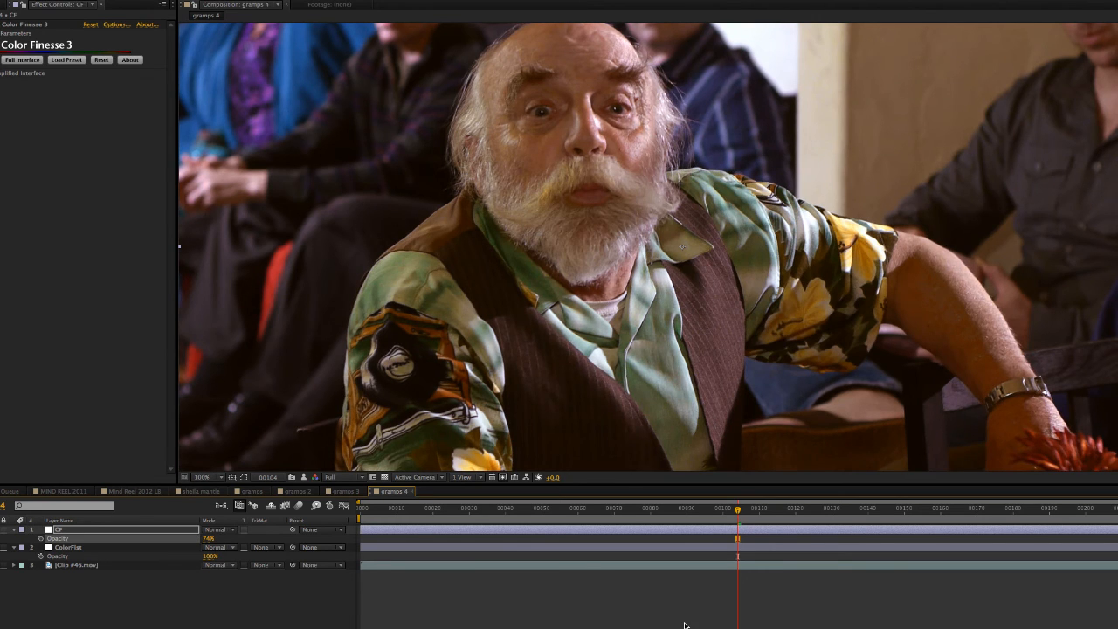
click(346, 492)
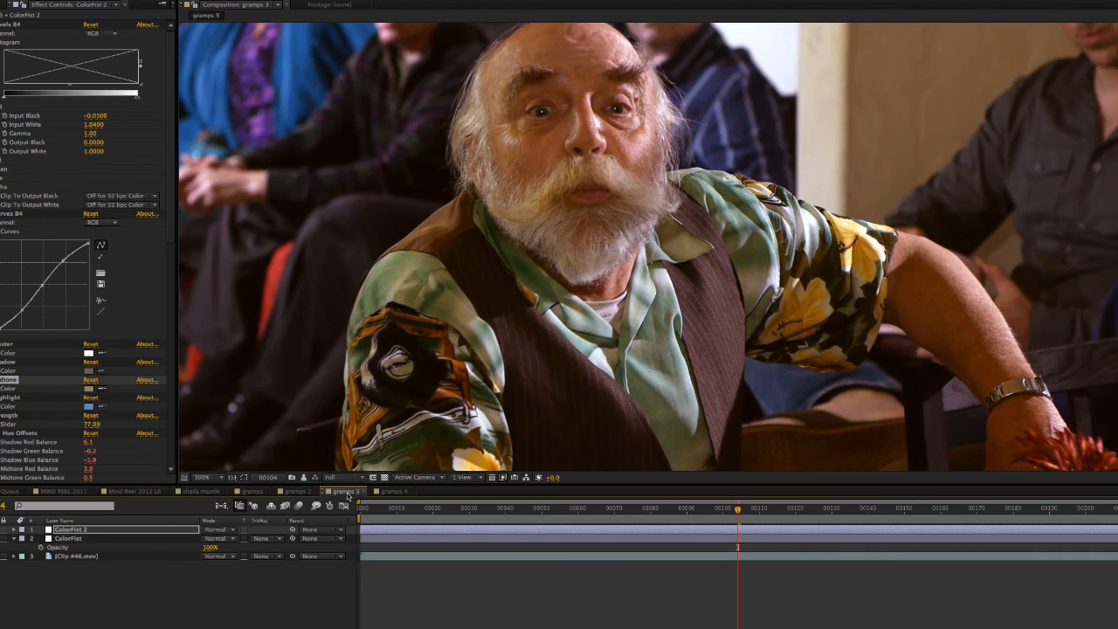
click(390, 492)
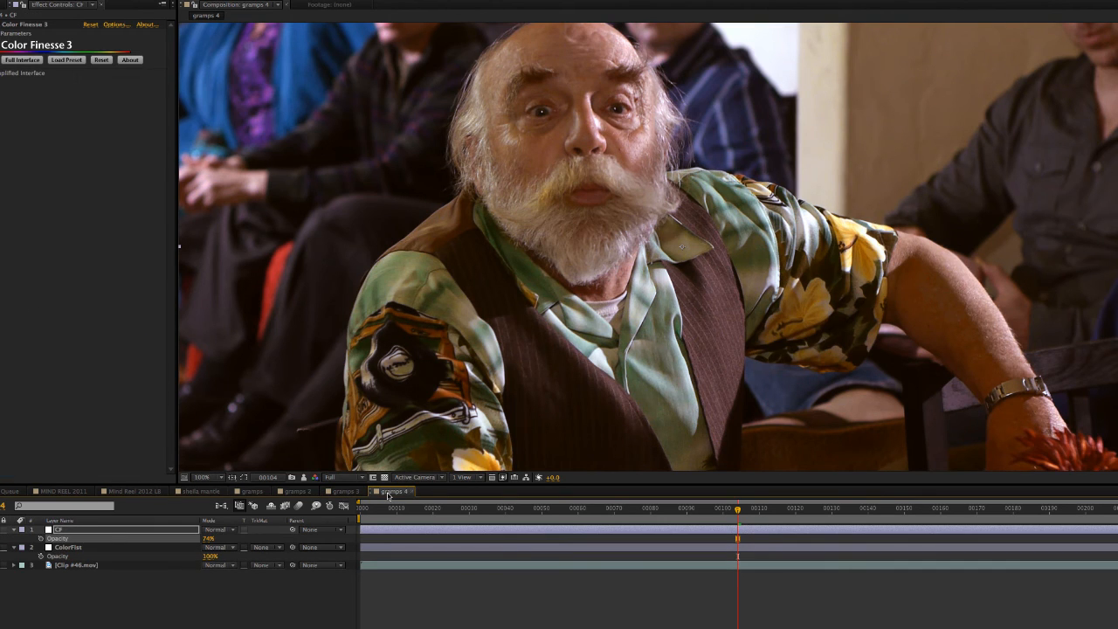
Solo the Clip #46.mov layer in gramps 4 to view the ungraded footage
click(527, 627)
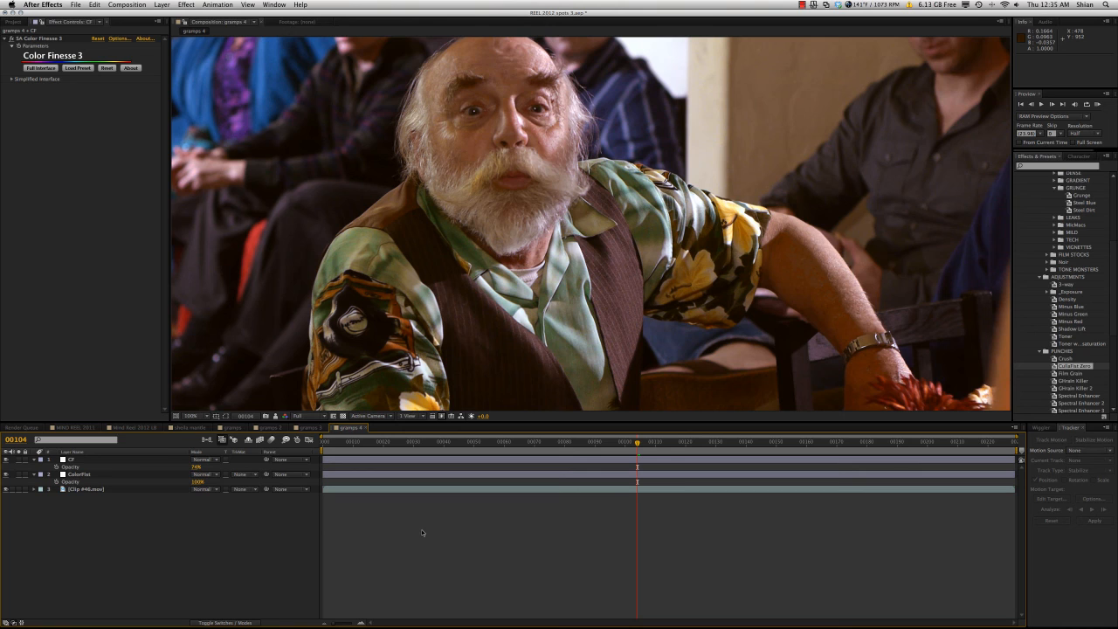
click(19, 490)
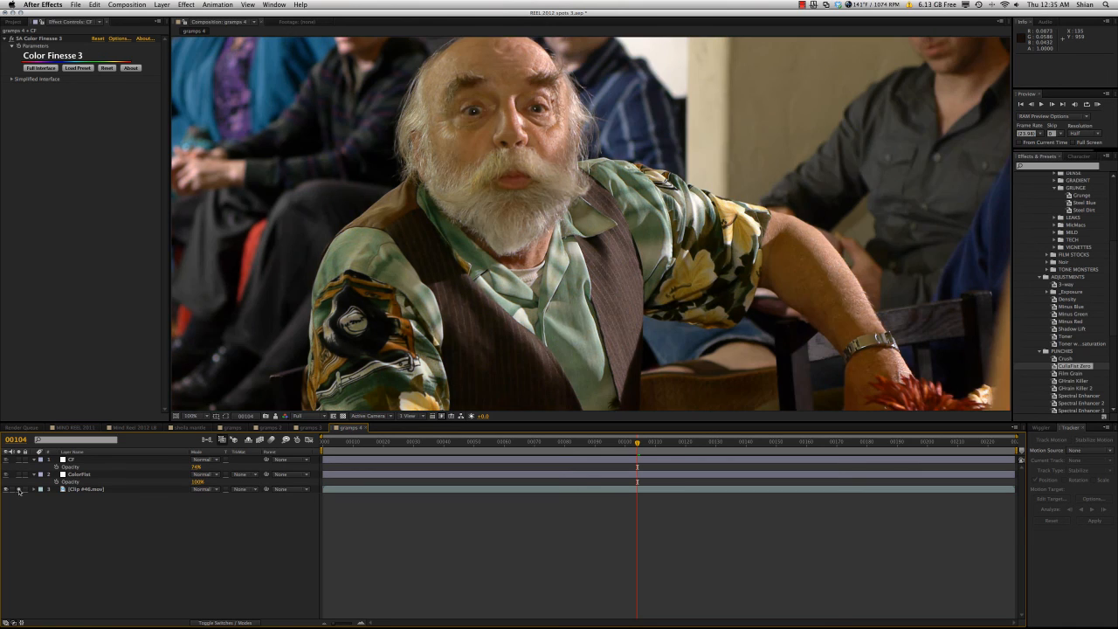